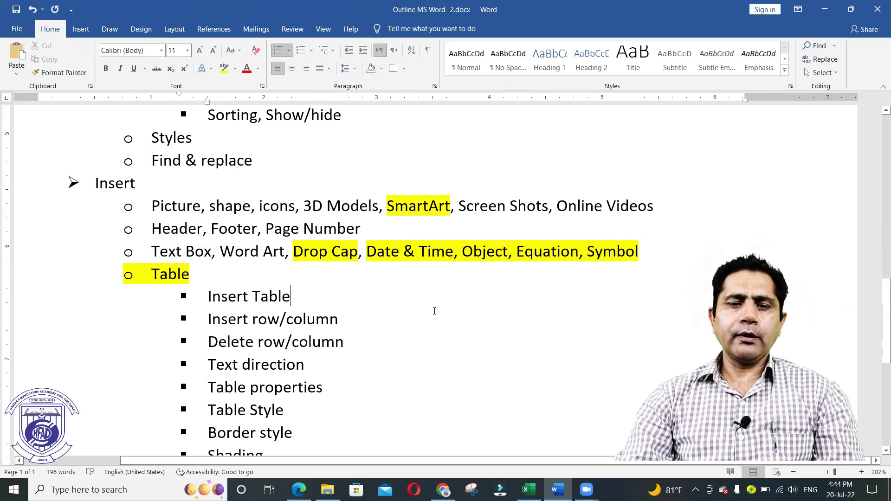
Step: Create a new blank document and insert a table with six columns and three rows
scroll(434, 311, down, 1)
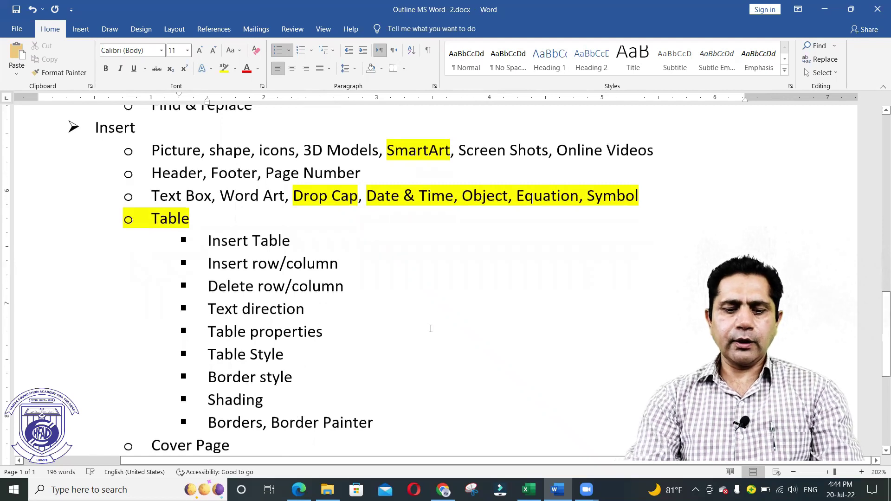
key(ctrl+n)
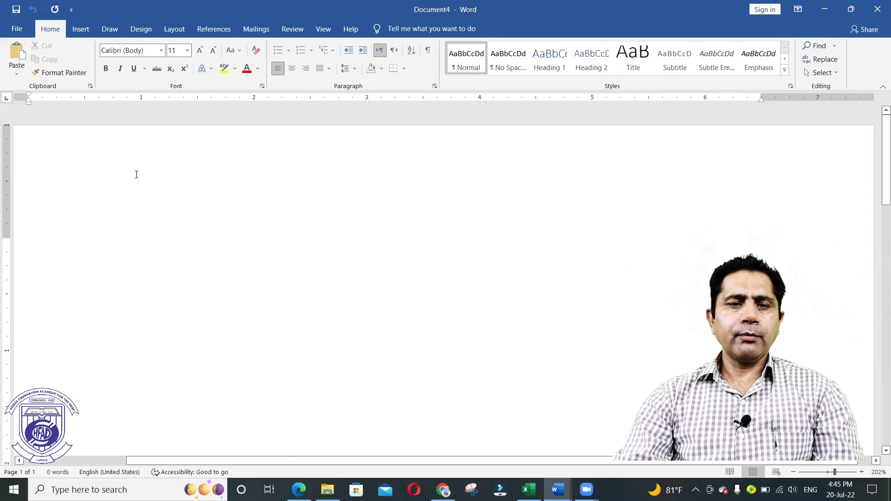
click(80, 29)
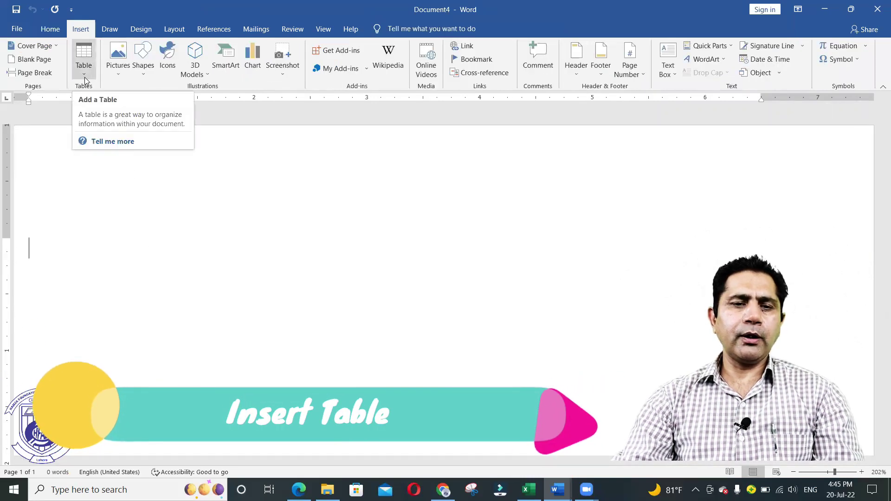
click(85, 77)
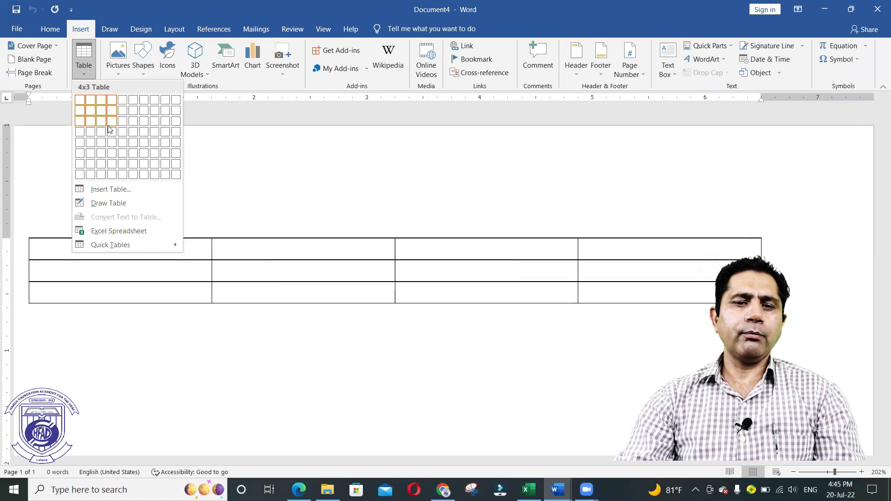
click(134, 122)
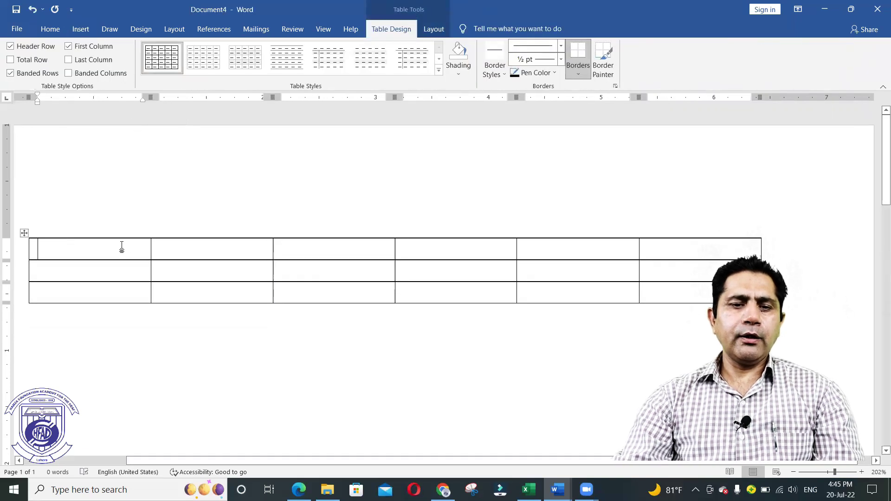
Step: Select several individual columns of the table, followed by each of its three rows in turn
drag(123, 249, 122, 289)
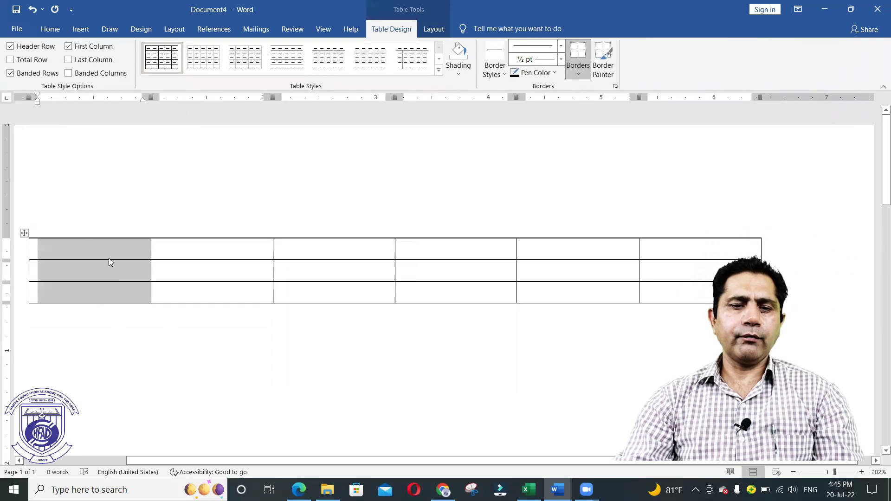
click(307, 236)
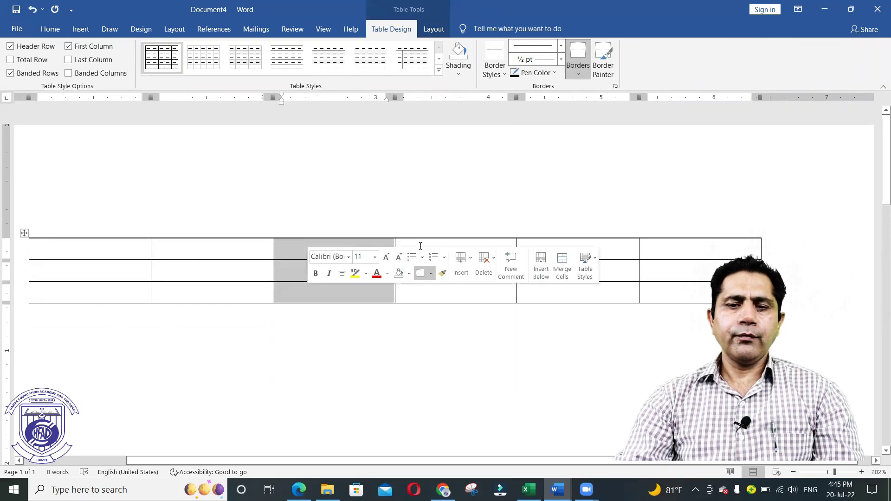
click(557, 235)
click(473, 236)
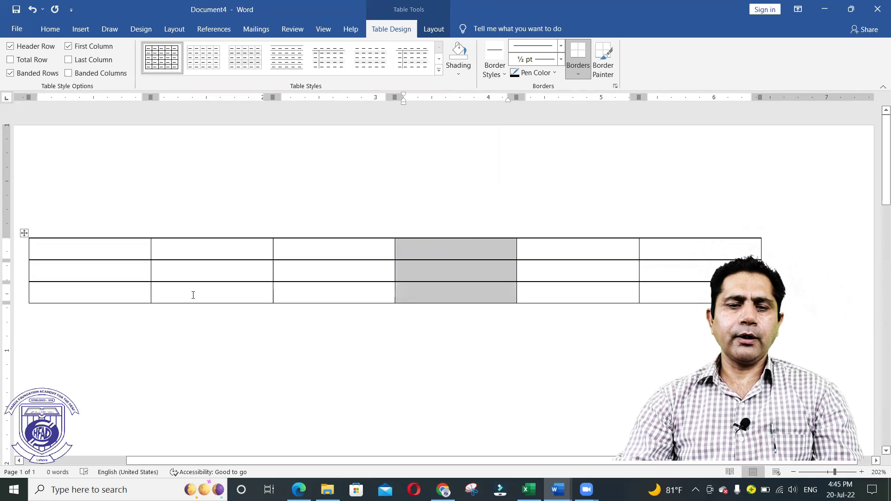
drag(58, 249, 676, 248)
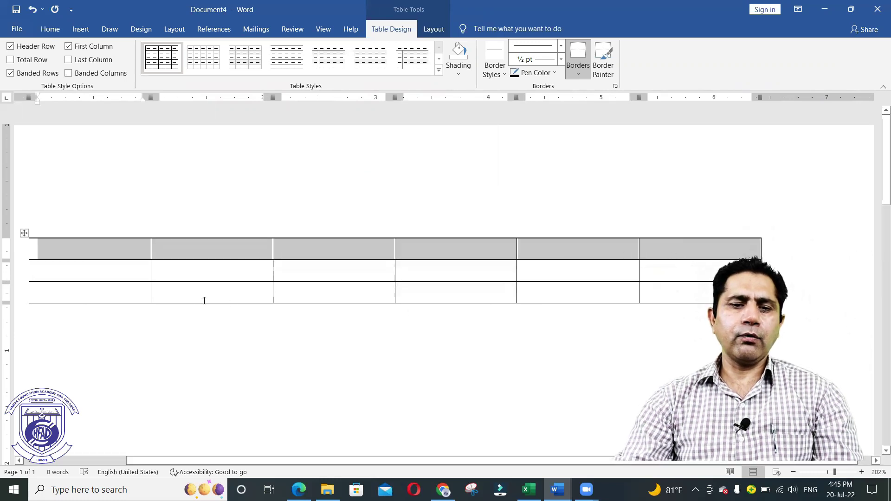
drag(135, 277, 672, 274)
drag(94, 294, 668, 298)
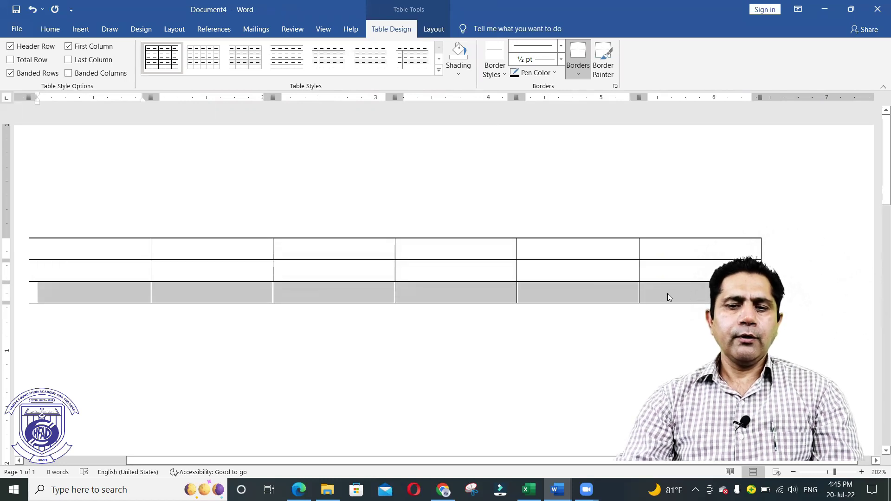
click(192, 272)
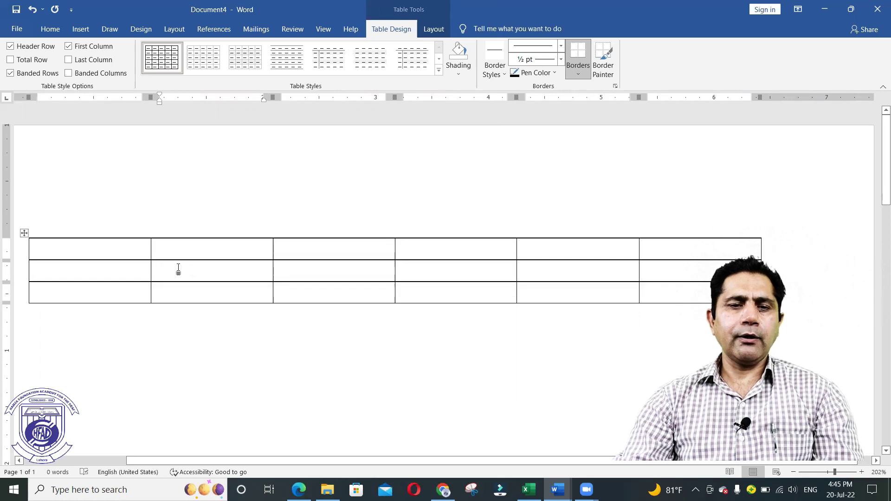
Step: Select the whole table and cut it out of the document
click(24, 233)
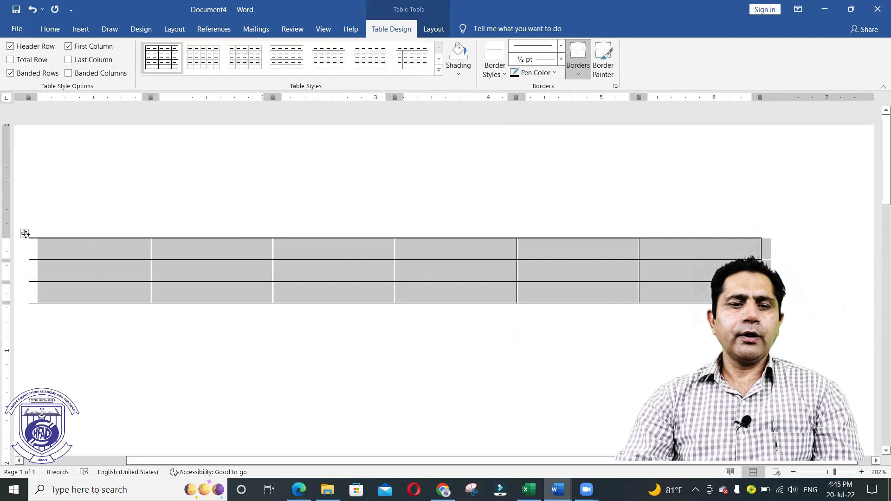
right_click(24, 234)
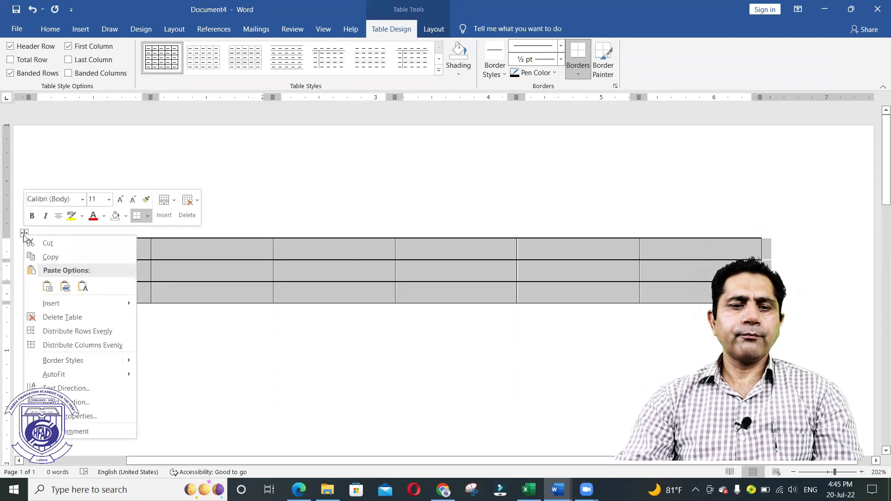
click(35, 242)
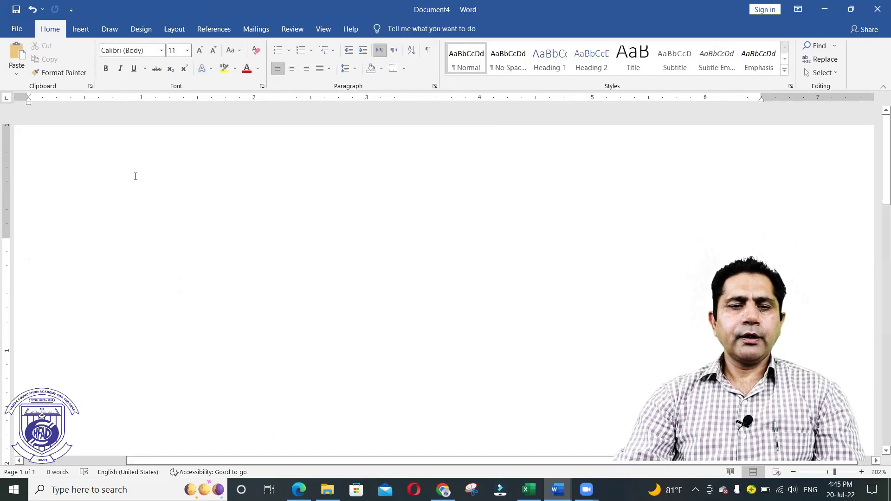
Step: Insert a table with seven columns and three rows using the size grid
click(81, 29)
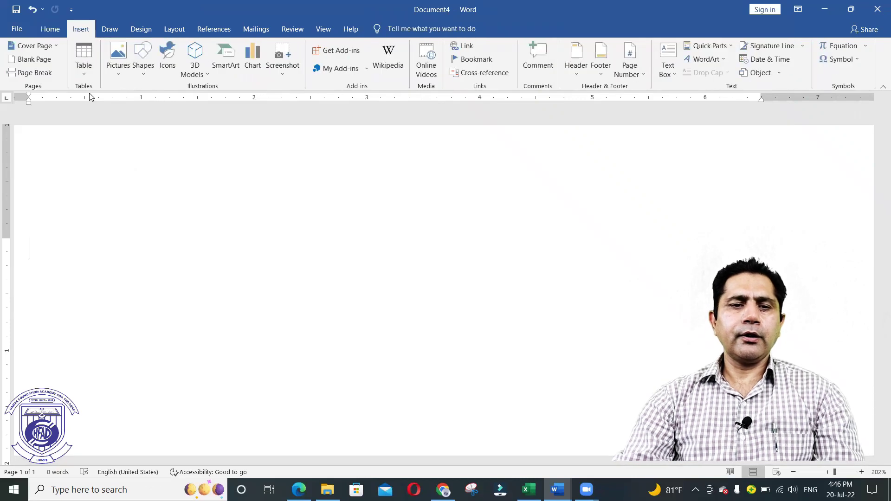
click(85, 76)
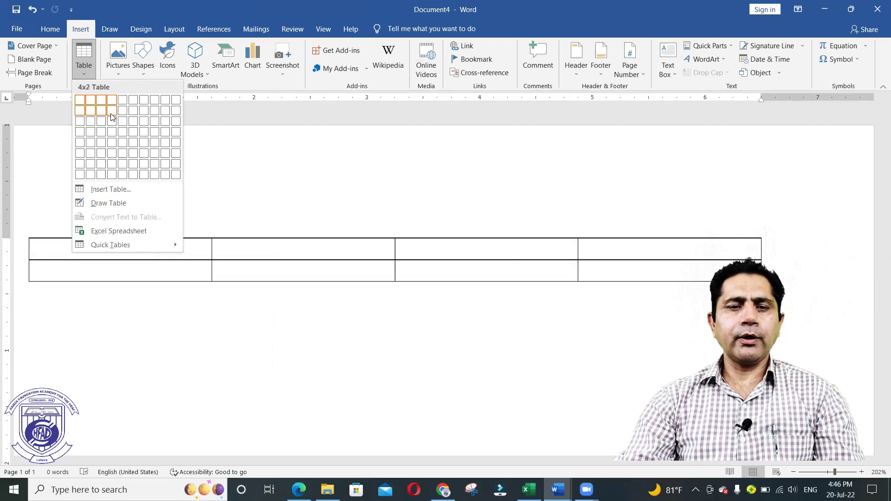
click(144, 122)
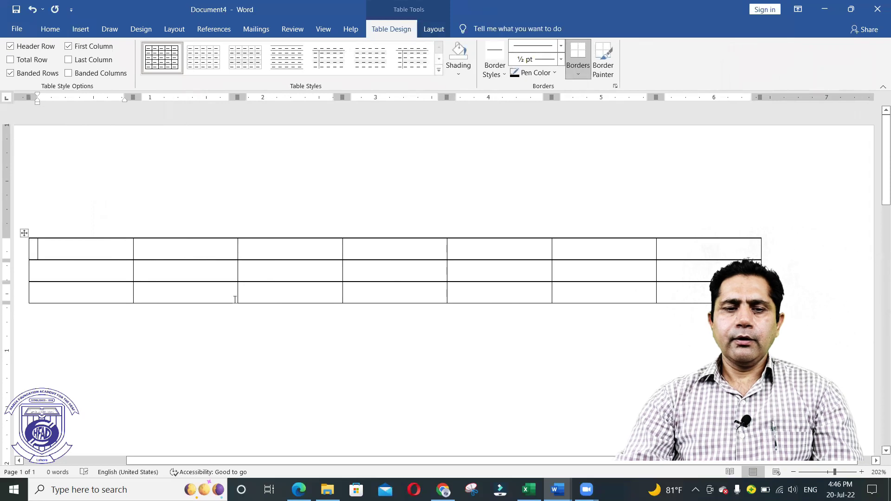
Step: Number the cells of the table's first row from 1 to 7
text(1)
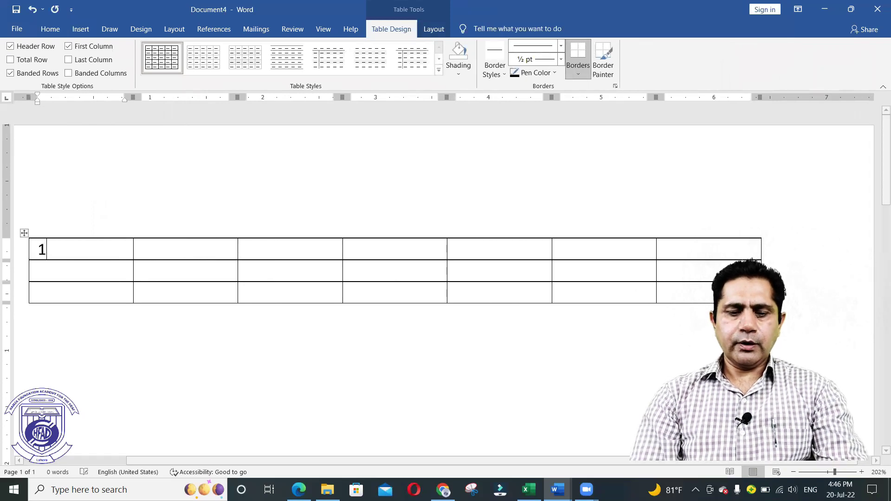
key(Tab)
text(2)
key(Tab)
text(3)
key(Tab)
text(4)
key(Tab)
text(5)
key(Tab)
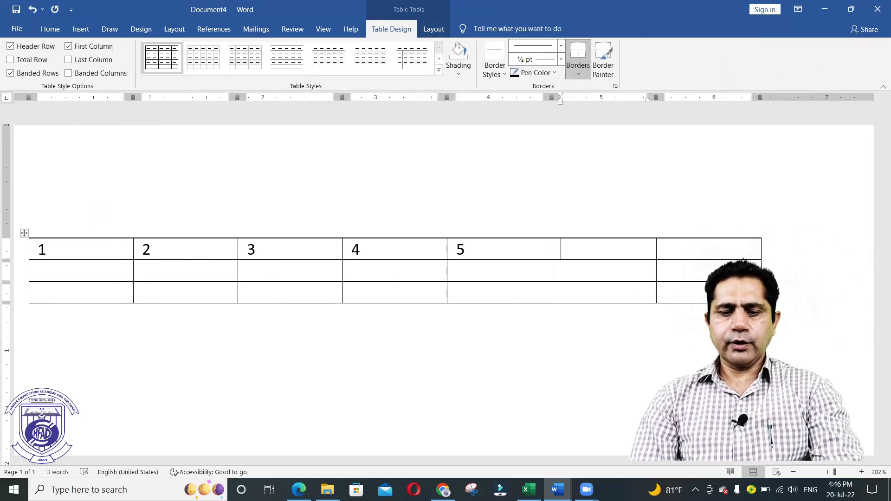
text(6)
key(Tab)
text(7)
Step: Enter 2 and 3 in the first column's second and third rows
key(Left)
key(Left)
key(Left)
key(Left)
key(Left)
key(Left)
key(Left)
key(Left)
key(Left)
key(Left)
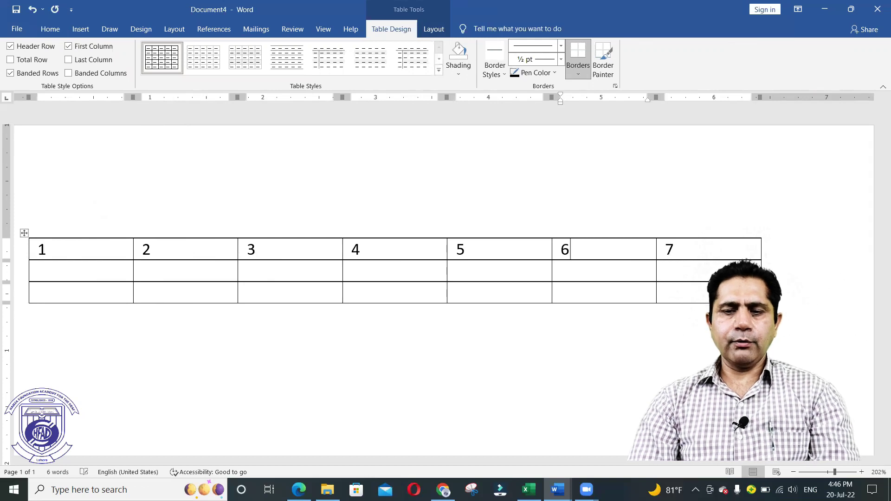
key(Left)
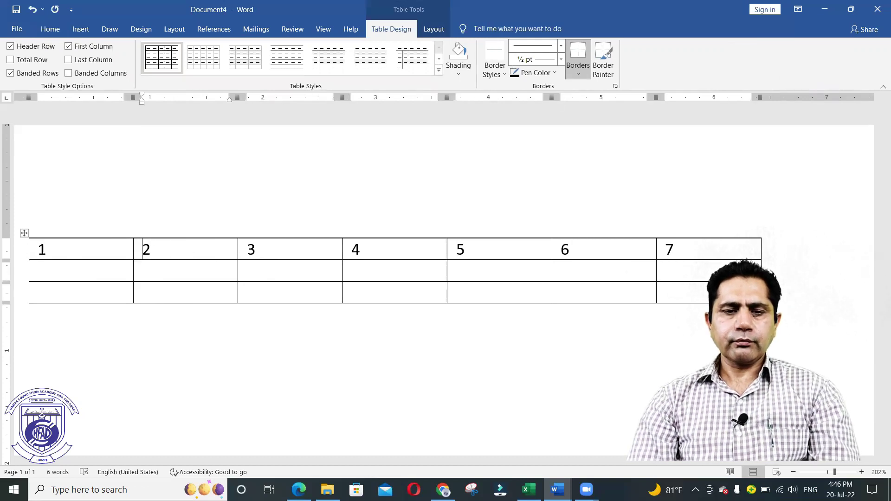
key(Left)
key(Down)
text(2)
key(Down)
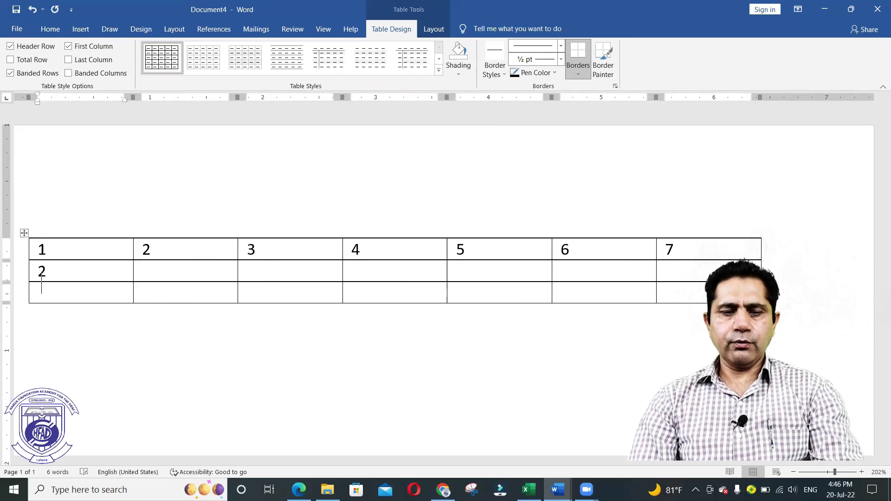
text(3)
key(Up)
key(Up)
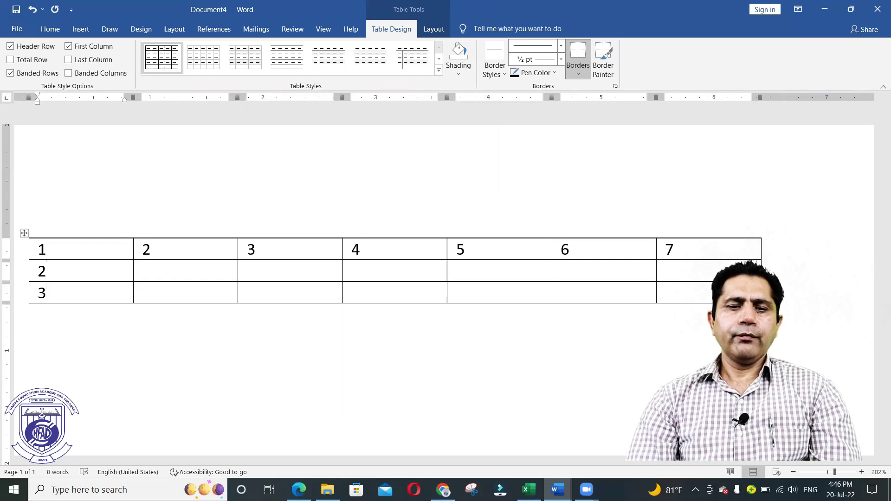
Step: Select the entire numbered table and cut it out of the document
click(24, 233)
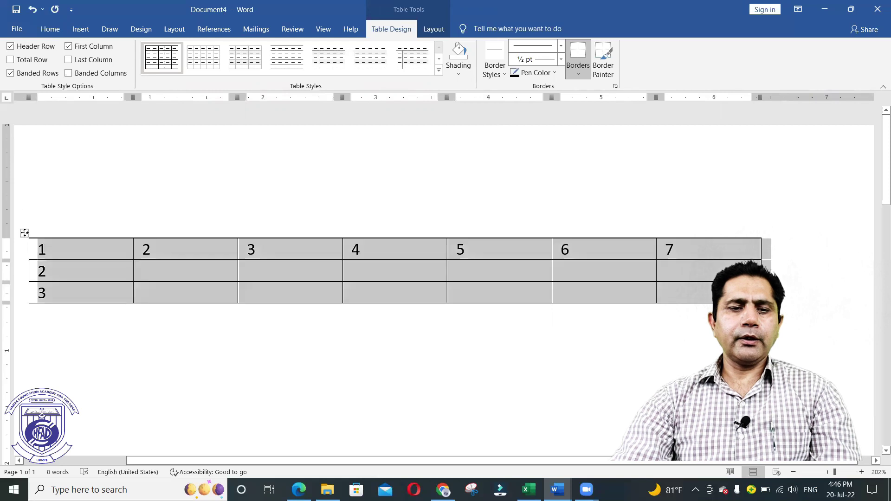
right_click(25, 234)
click(54, 242)
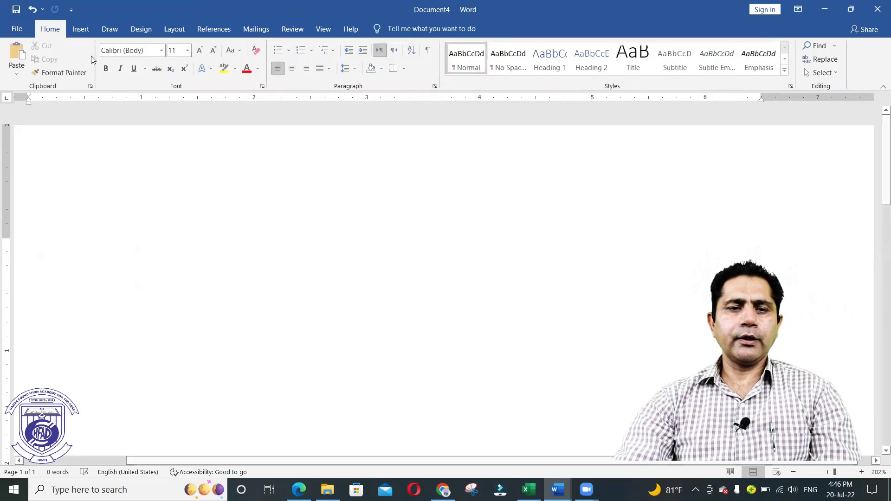
Step: Insert a table by specifying 7 columns and 3 rows in the Insert Table dialog
click(80, 30)
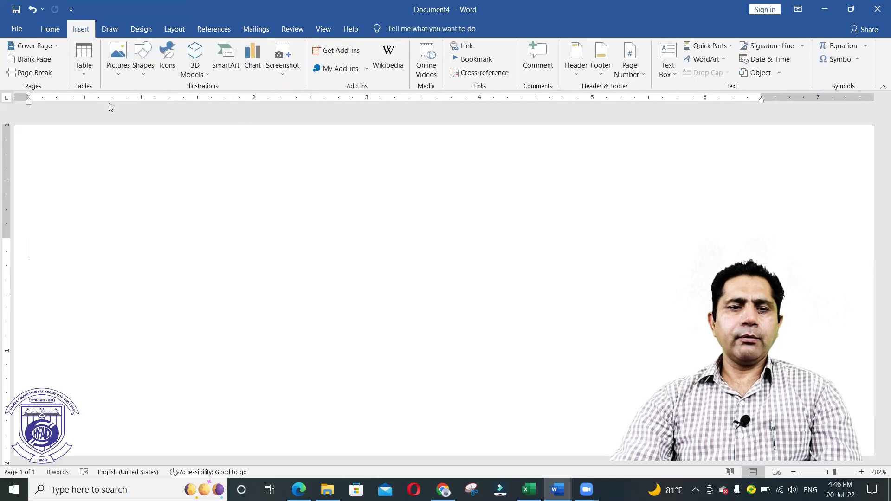
click(84, 74)
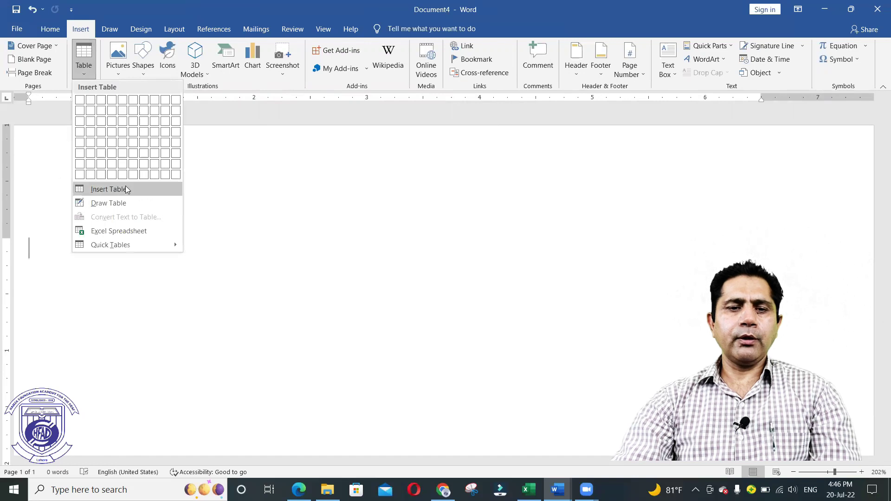
click(153, 190)
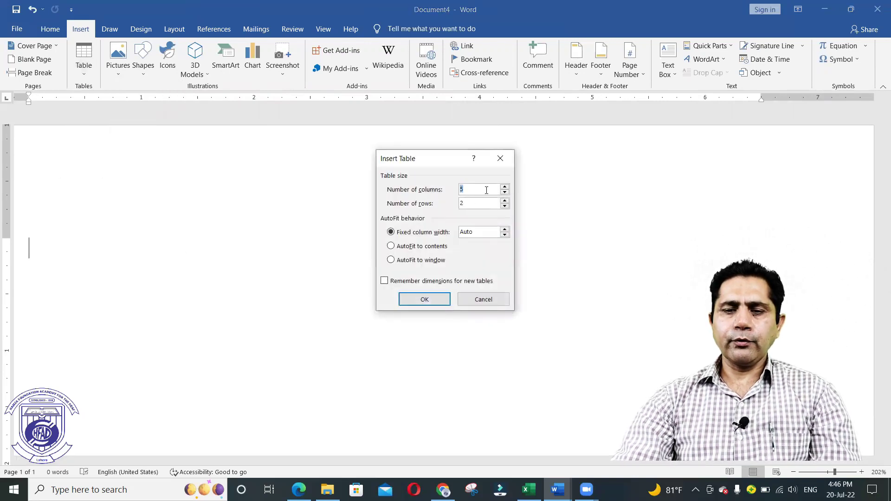
click(486, 190)
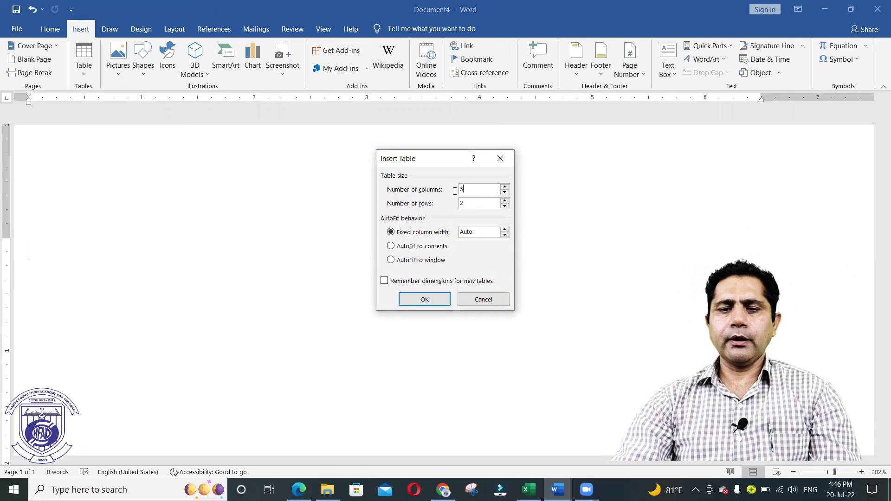
key(BackSpace)
text(7)
key(Tab)
text(3)
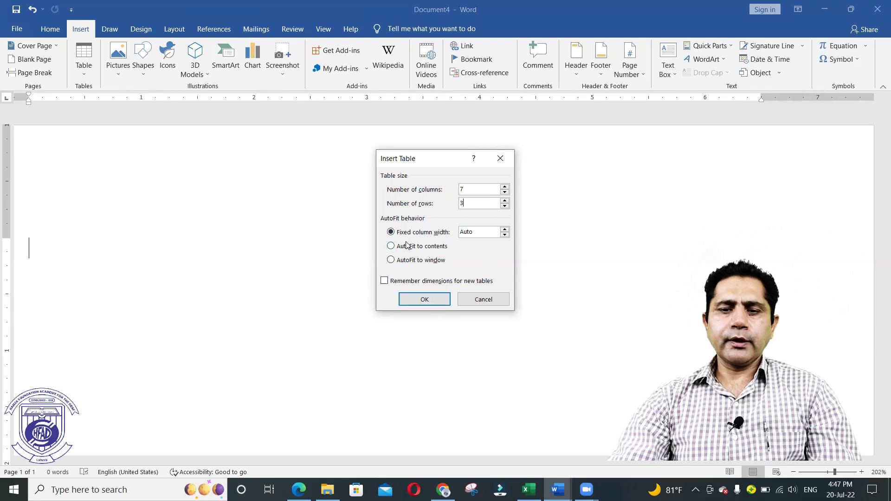
click(433, 300)
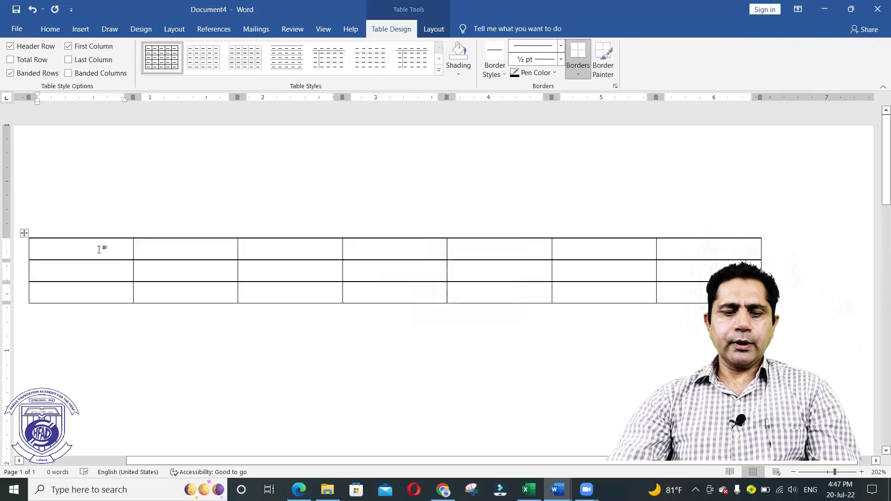
Step: Fill the first row of the new table with the numbers 1 to 7, one per cell
text(1)
key(Tab)
text(2)
key(Tab)
text(3)
key(Tab)
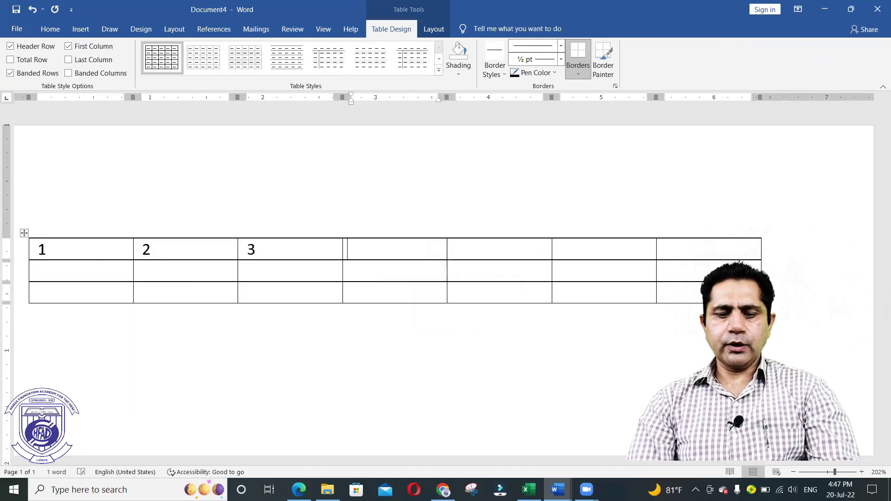
text(4)
key(Tab)
text(5)
key(Tab)
text(6)
key(Tab)
text(7)
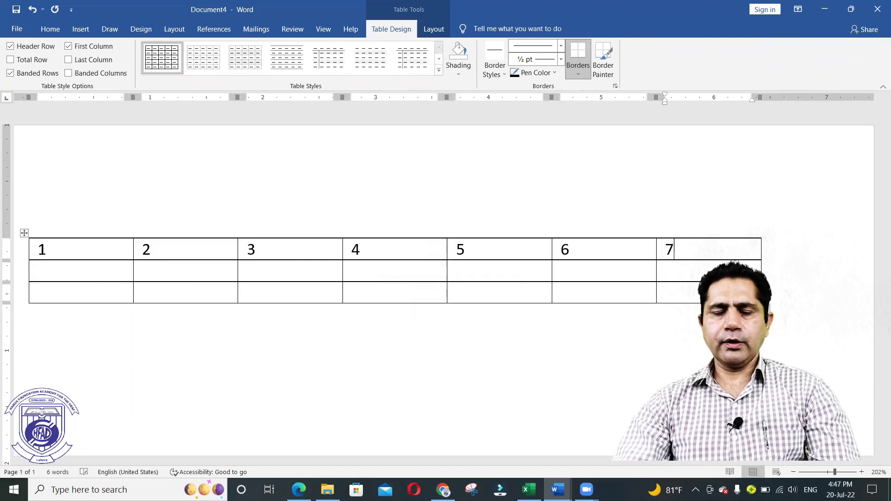
Step: Number the second and third rows in the first column as 2 and 3
click(91, 272)
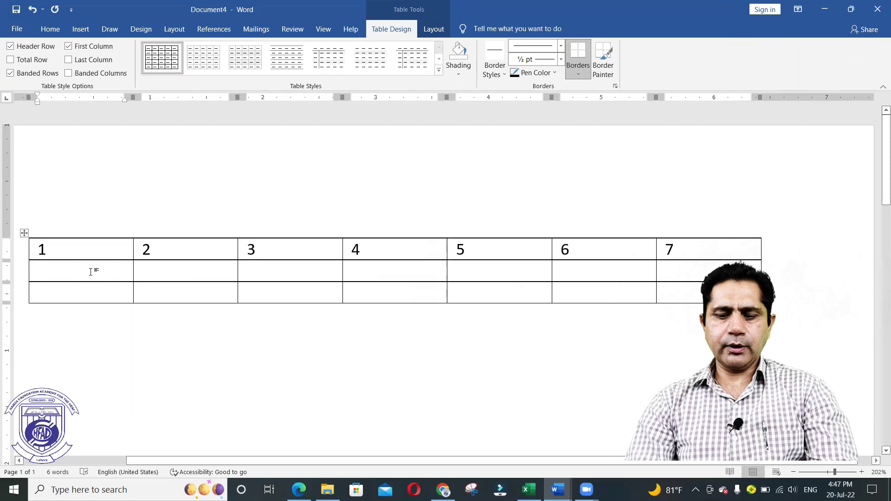
text(2)
key(Down)
text(3)
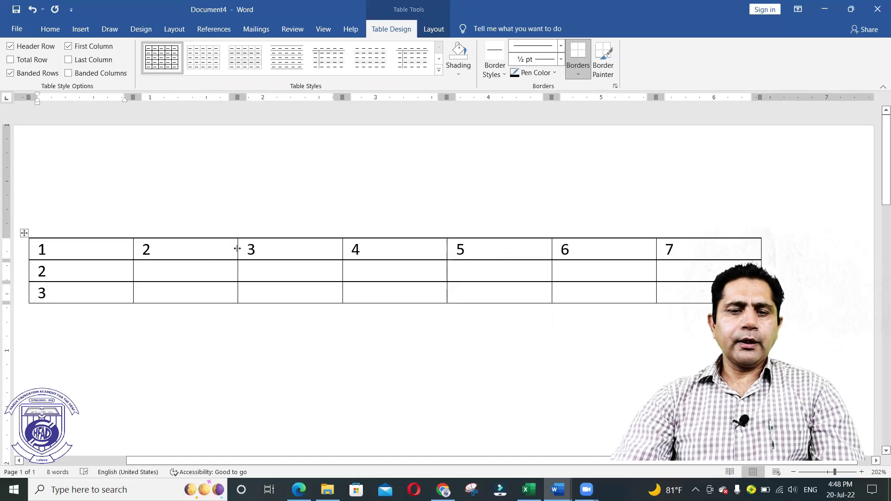
Step: Narrow the table's first column and increase the heights of the first and second rows
mouse_move(237, 249)
mouse_down()
mouse_move(191, 249)
mouse_move(237, 246)
mouse_up()
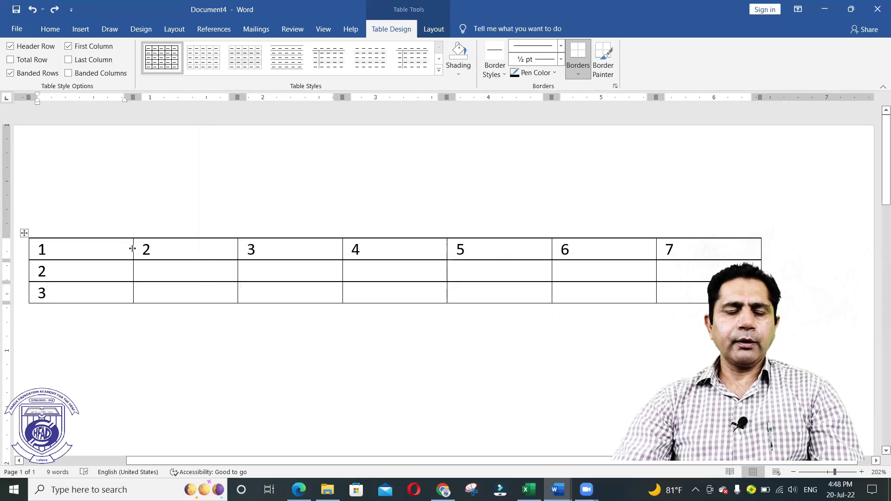
drag(132, 248, 80, 344)
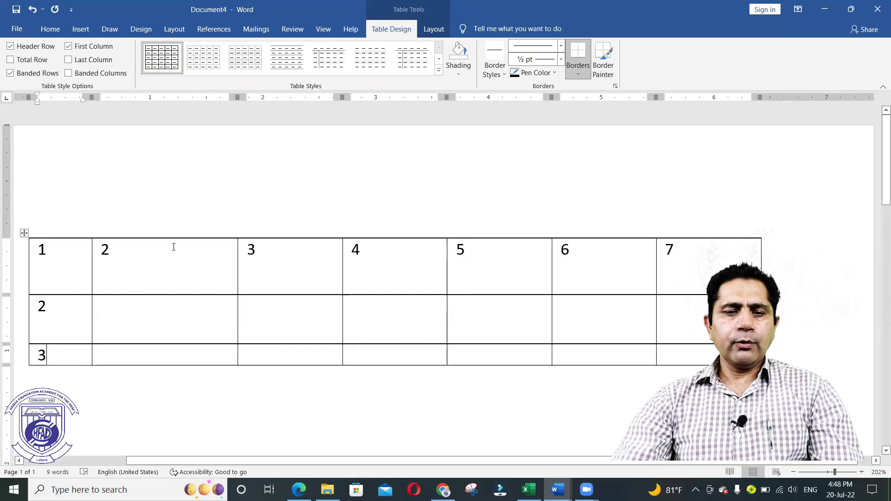
Step: Insert a blank column immediately to the left of the column headed 3
click(245, 250)
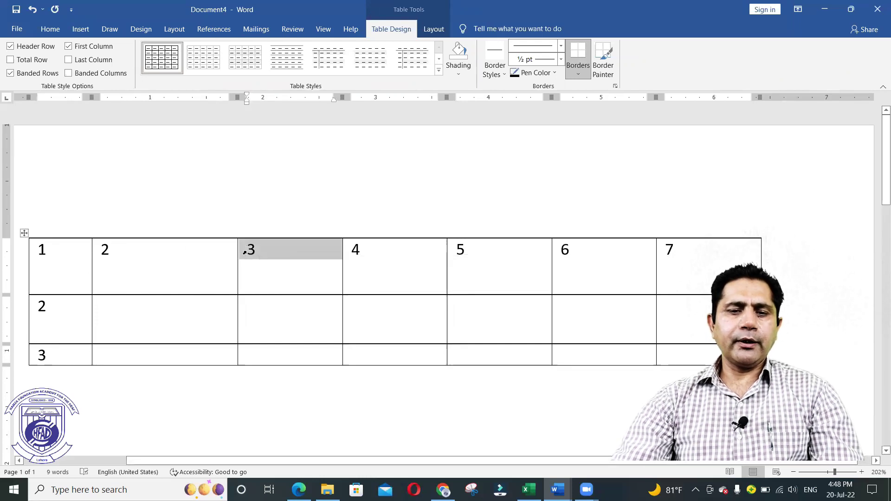
click(266, 272)
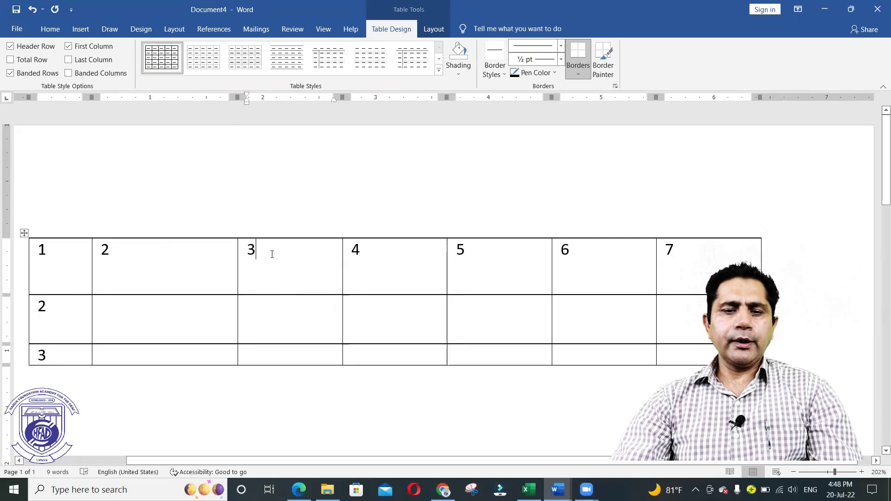
right_click(273, 253)
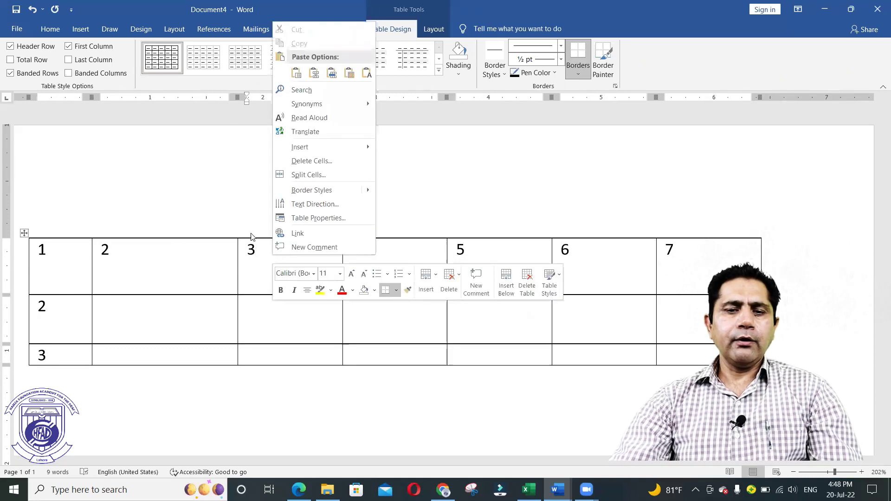
mouse_move(346, 149)
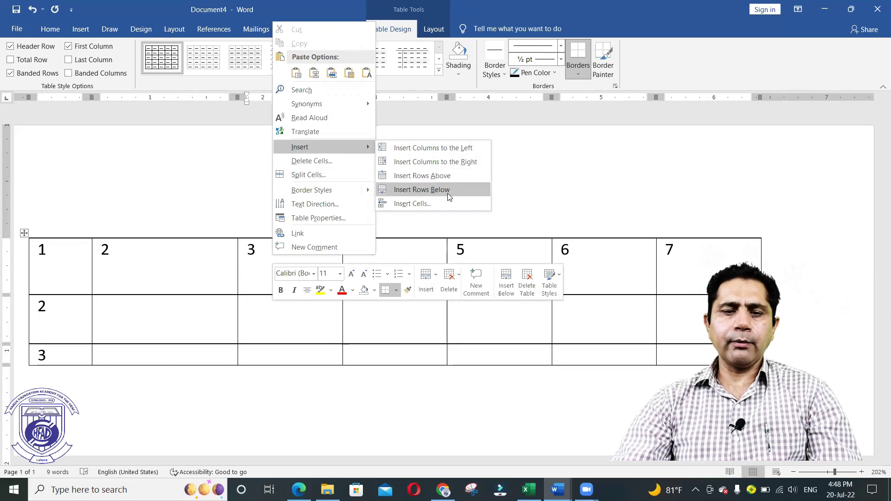
click(474, 148)
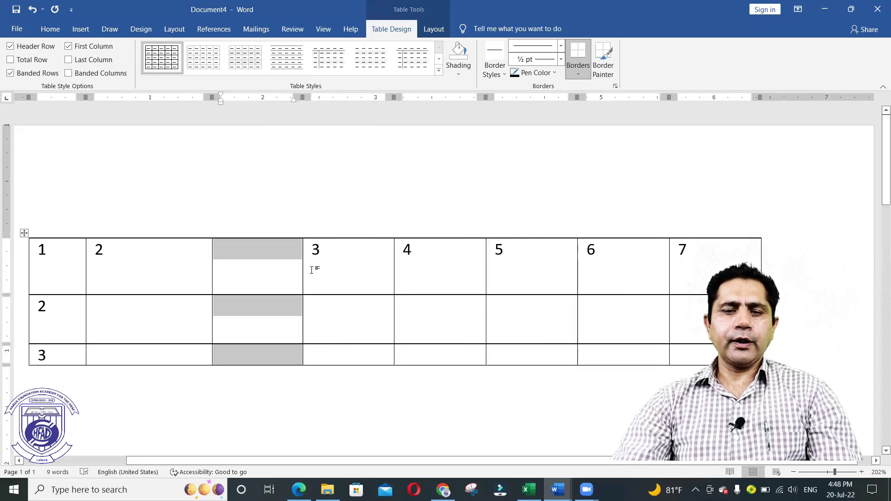
click(255, 253)
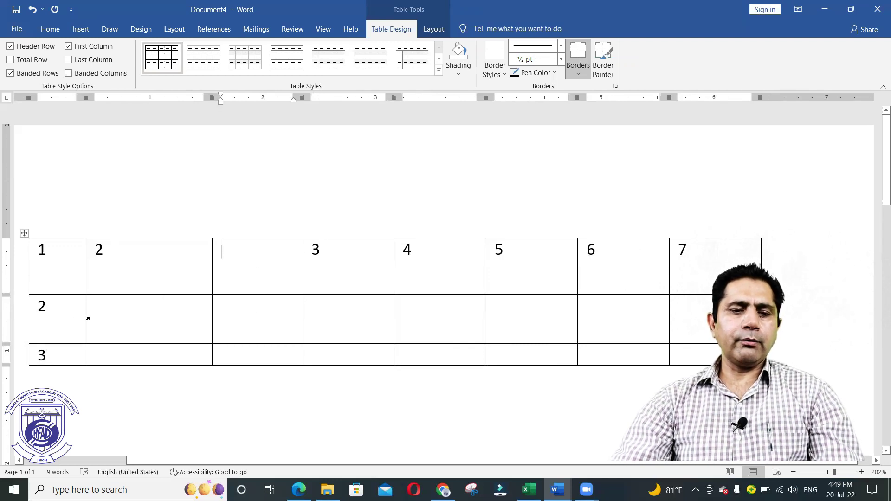
Step: Insert a blank row directly above the row numbered 3
click(74, 355)
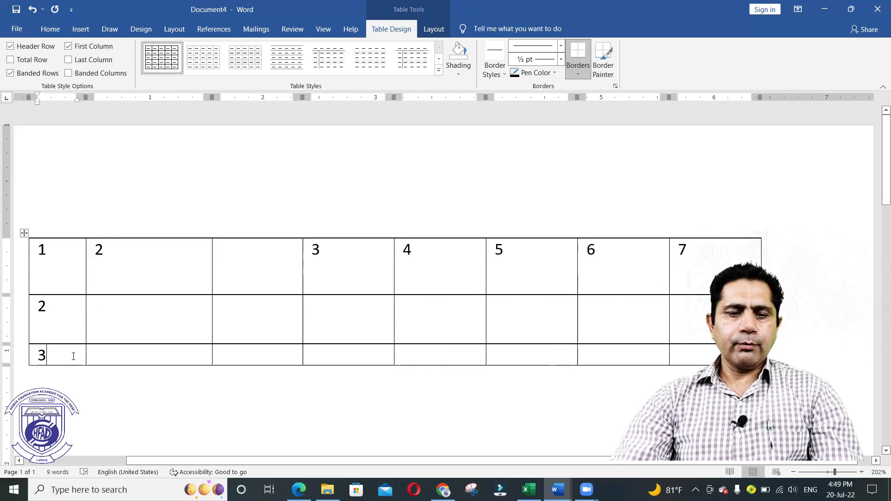
right_click(73, 356)
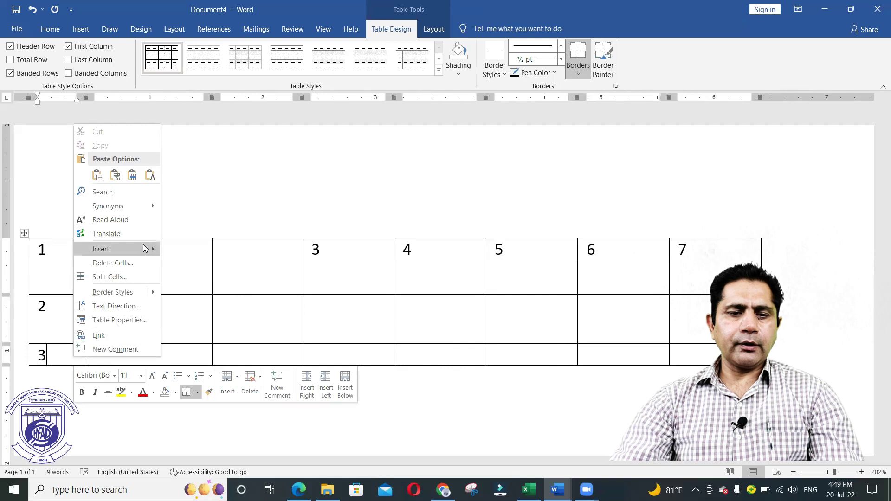
mouse_move(145, 249)
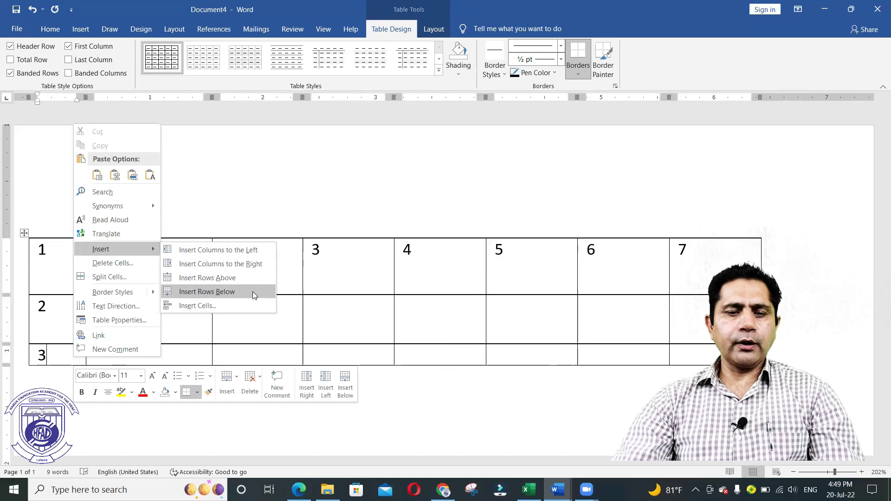
click(243, 278)
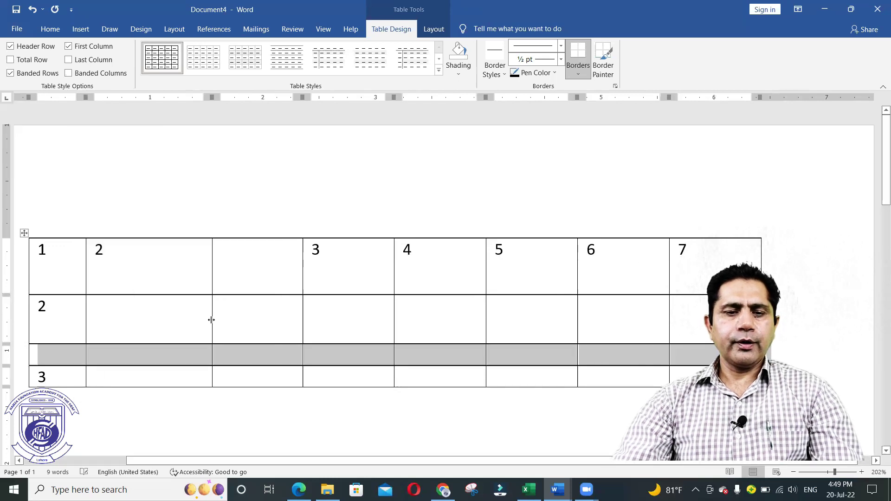
click(79, 351)
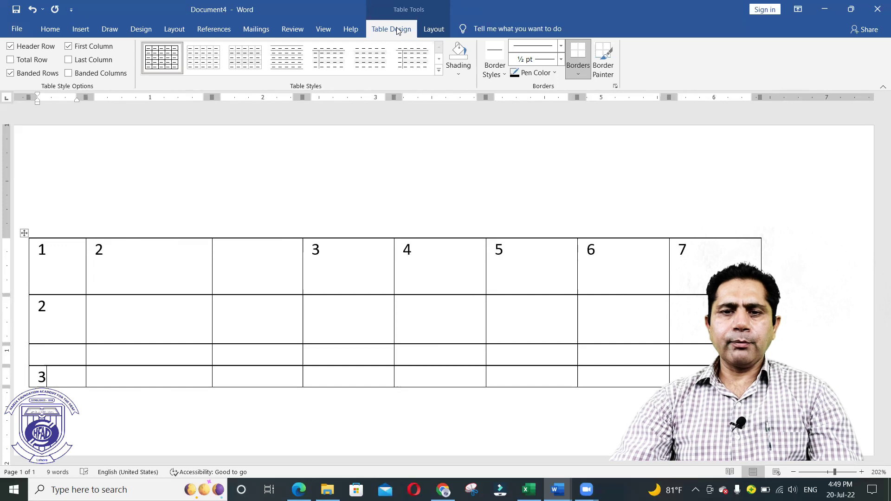
Step: Insert a blank column immediately to the right of the column headed 3
click(434, 29)
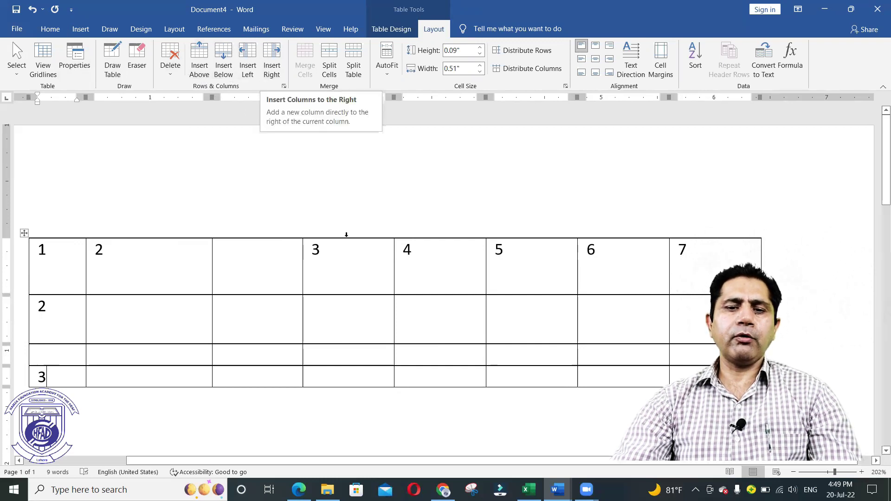
click(378, 255)
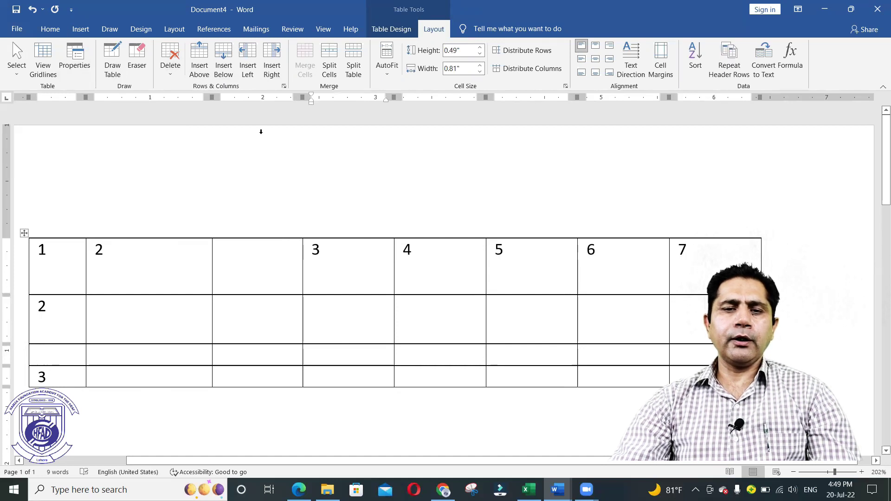
click(279, 66)
click(404, 265)
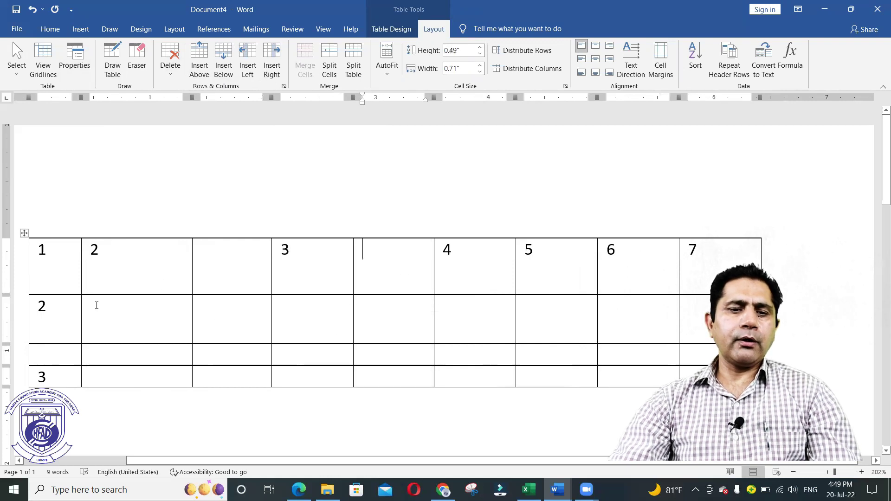
Step: Insert a blank row directly below the table's first row
click(98, 275)
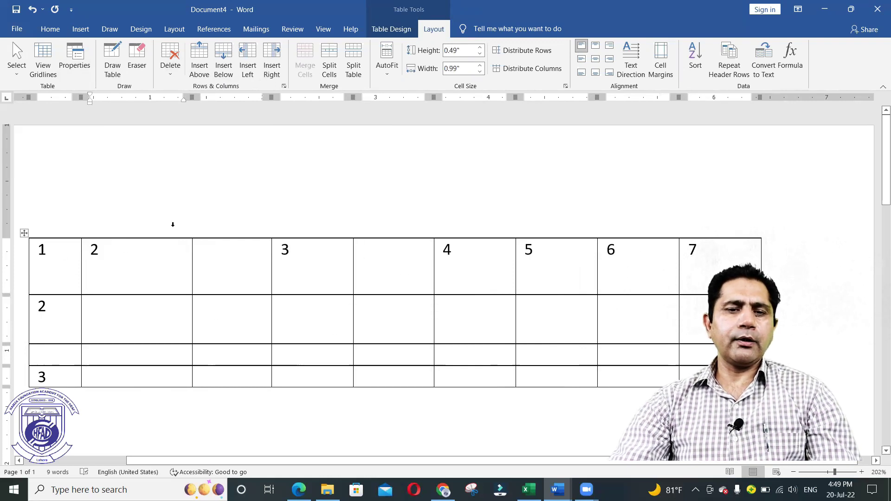
click(223, 63)
click(57, 326)
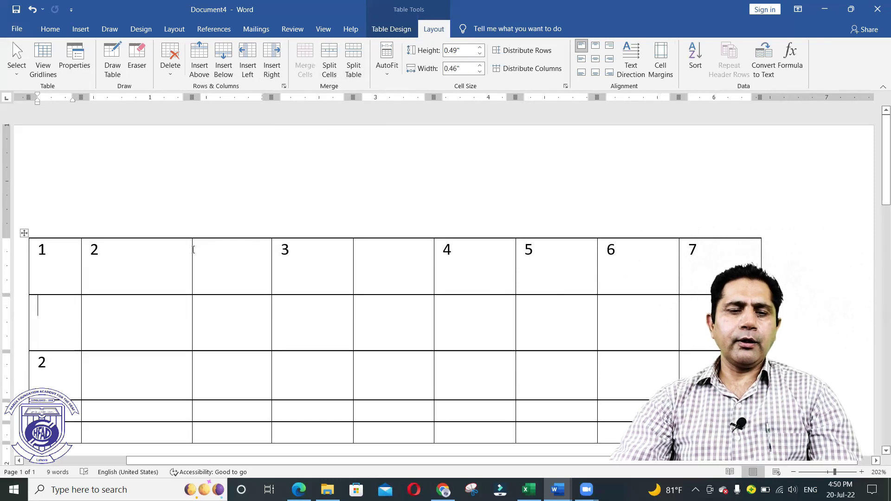
Step: Clear the numbers from the table's first row and enter "Sr. No" in its first cell
click(149, 267)
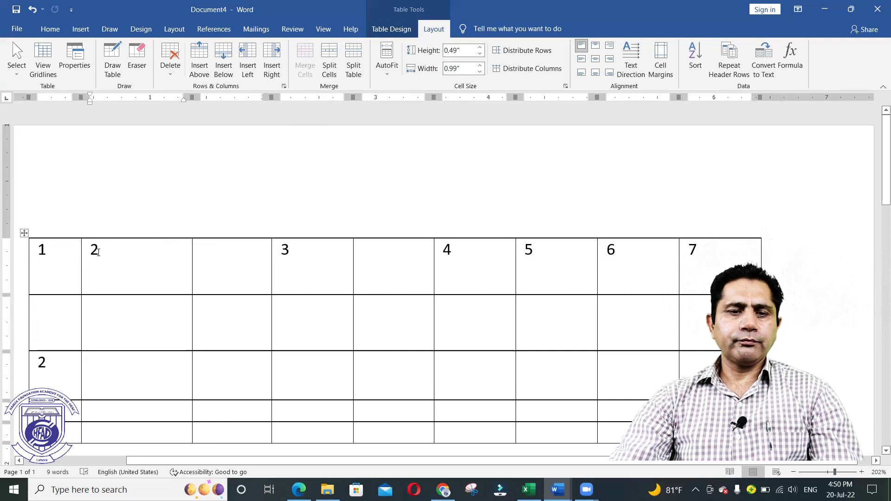
drag(36, 251, 681, 252)
key(BackSpace)
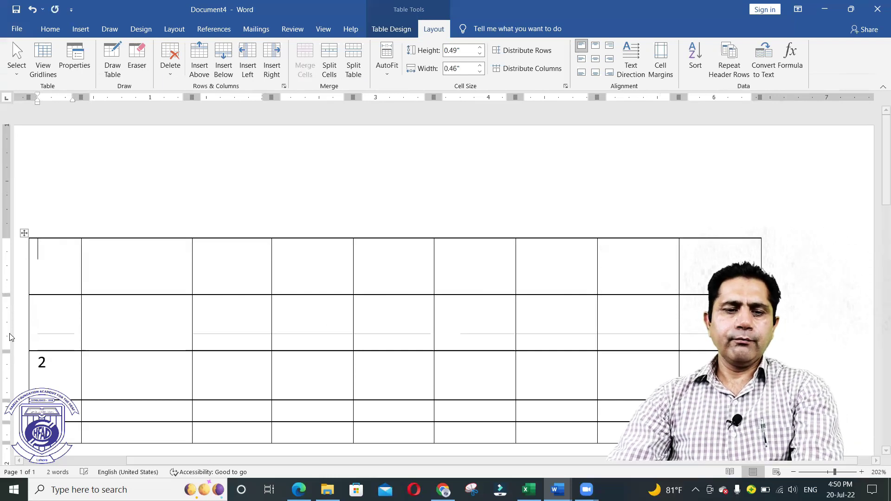
text(Sr. No)
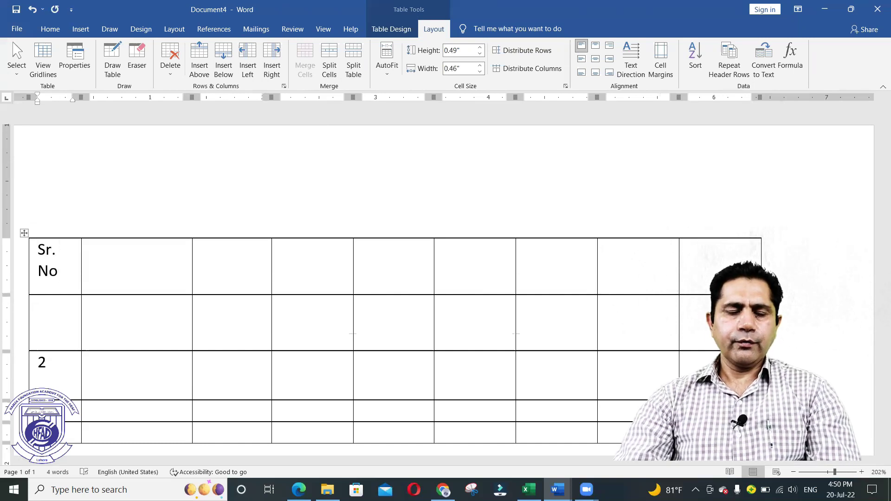
click(129, 251)
text(M)
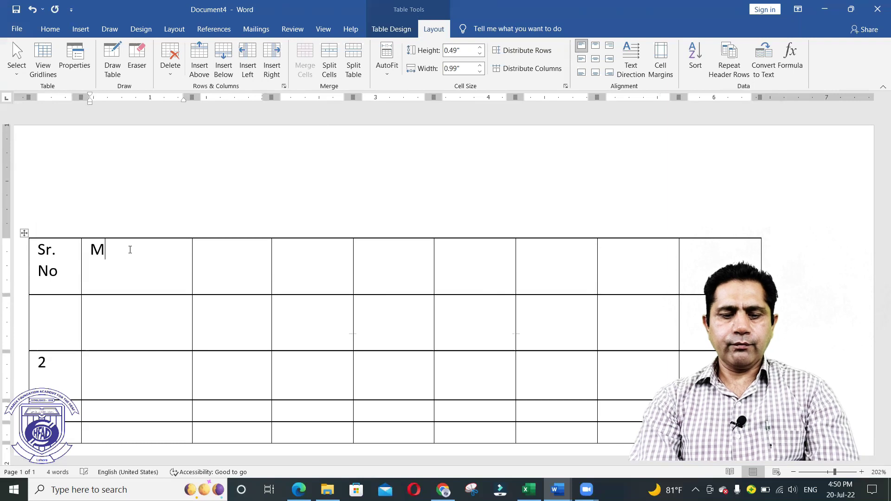
key(BackSpace)
text(Obtai)
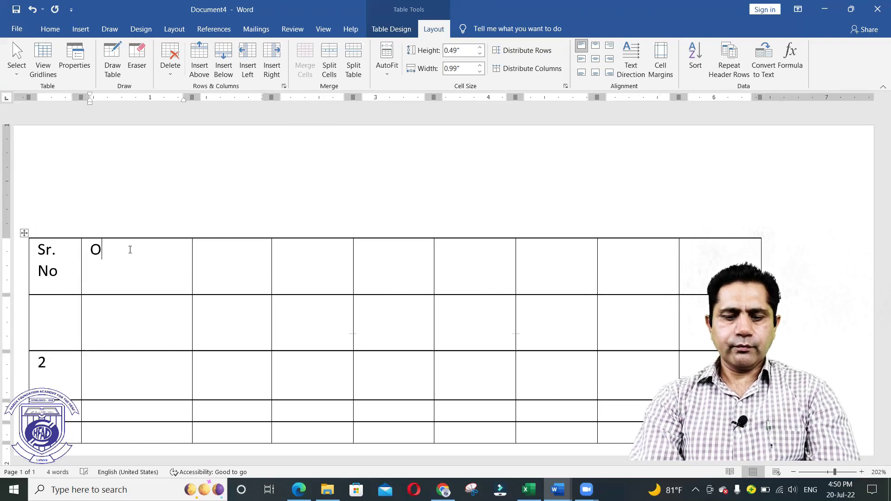
key(BackSpace)
key(BackSpace)
key(BackSpace)
key(BackSpace)
key(BackSpace)
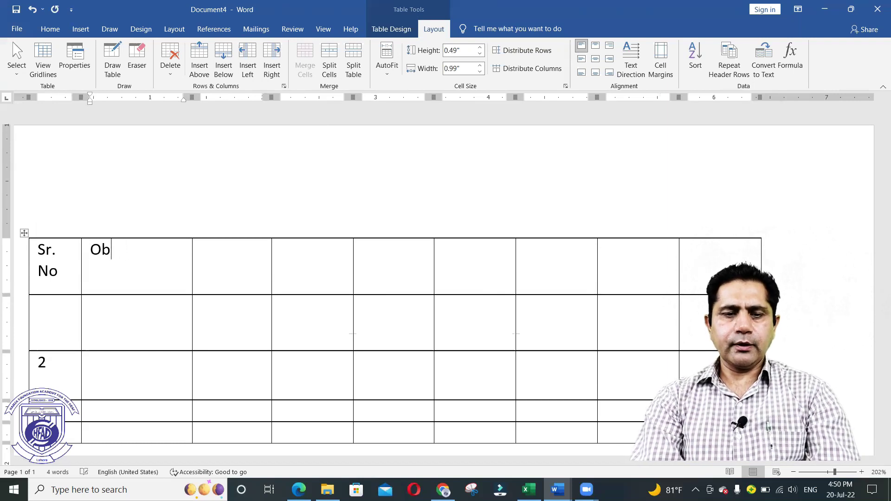
Step: Enter "Subjects" in the second cell of the first row and merge it with the three cells to its right
text(Subjects)
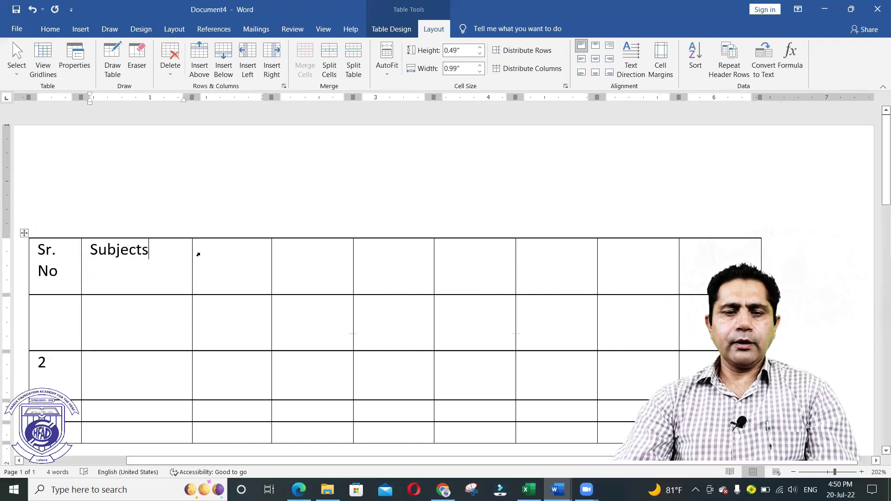
key(Tab)
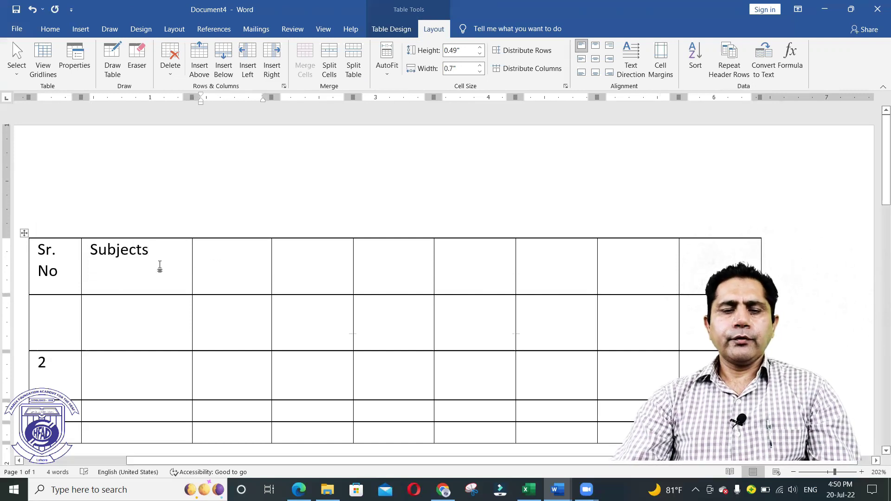
drag(160, 266, 385, 249)
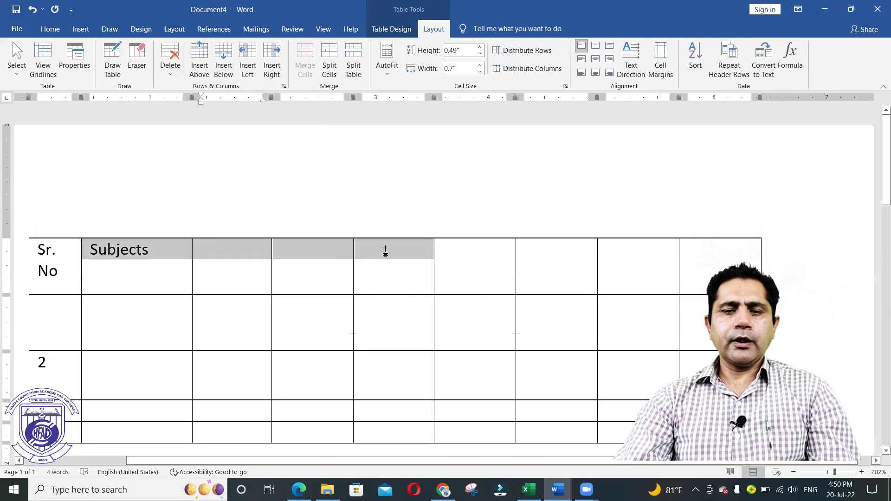
right_click(165, 251)
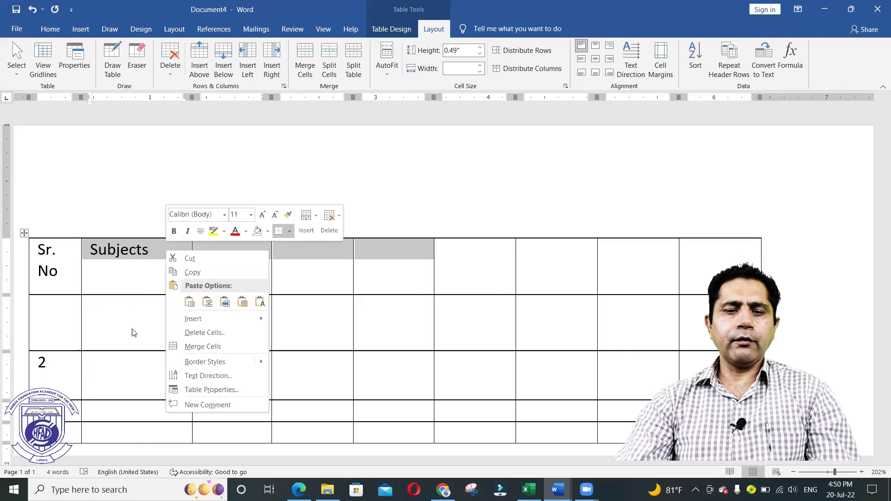
click(239, 346)
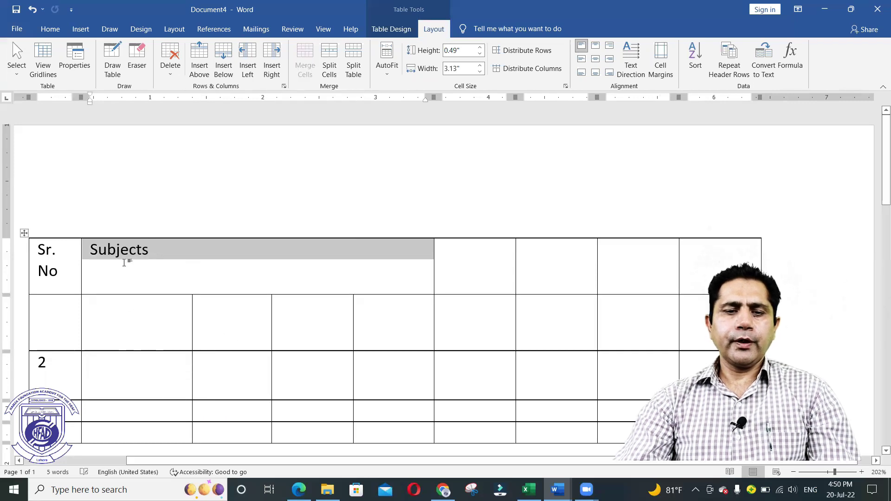
click(366, 277)
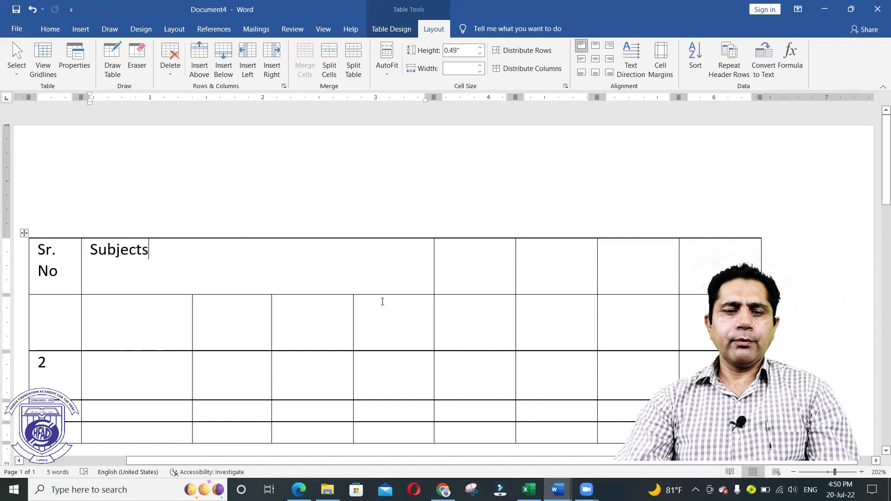
Step: Centre the Subjects heading in its merged cell and colour its text red
click(86, 251)
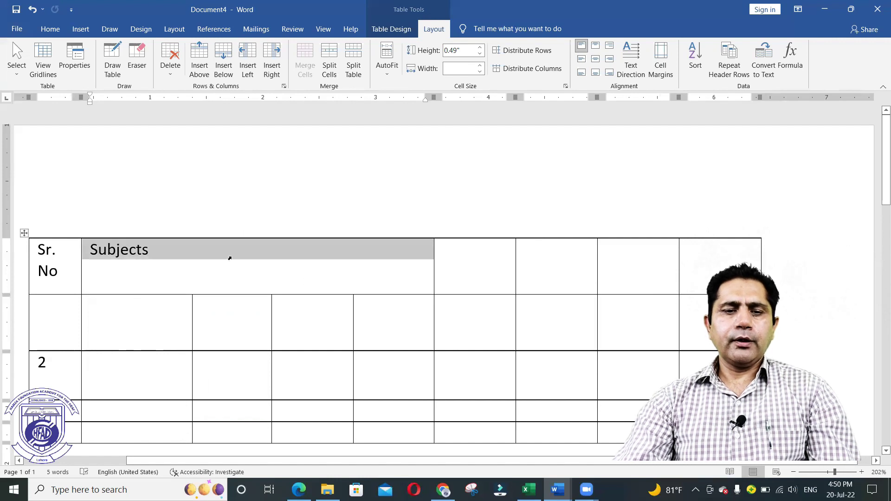
click(51, 29)
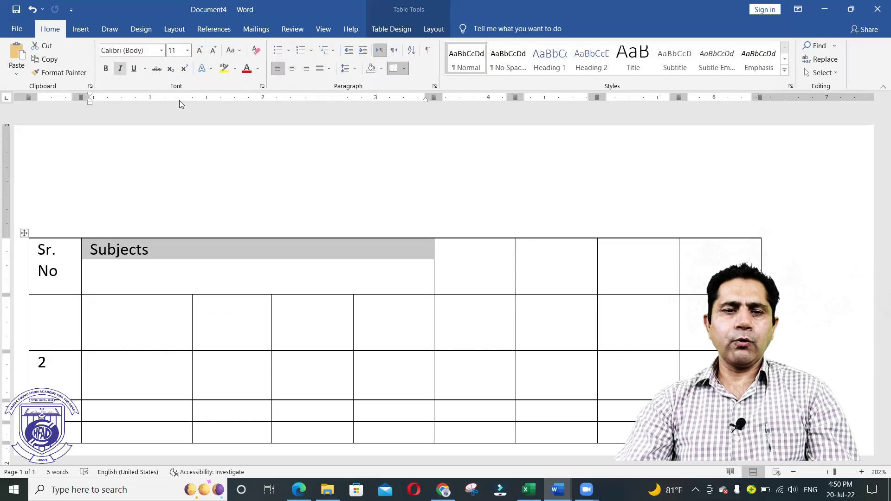
click(292, 70)
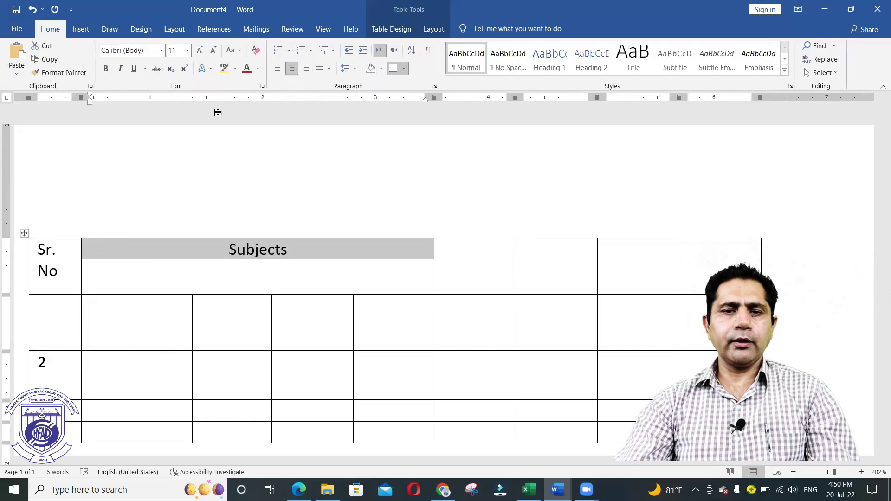
click(246, 70)
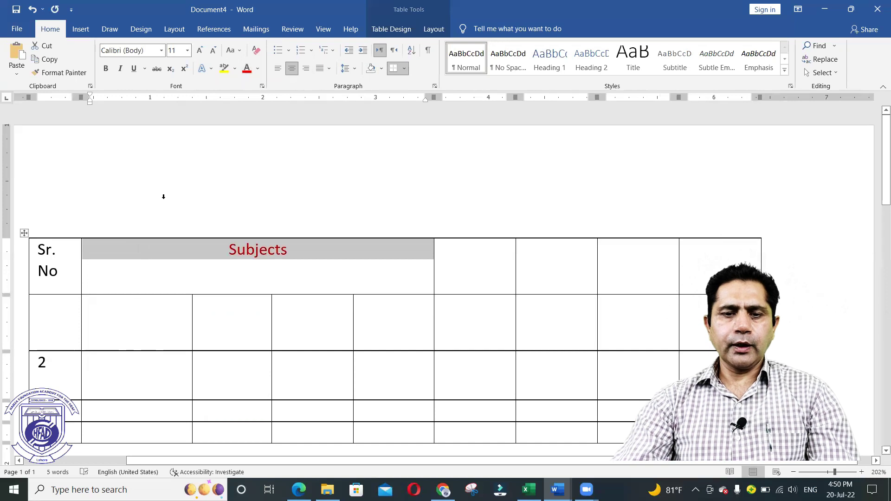
Step: Increase the font size of the Subjects heading to 16
click(199, 53)
click(200, 53)
click(200, 53)
click(304, 274)
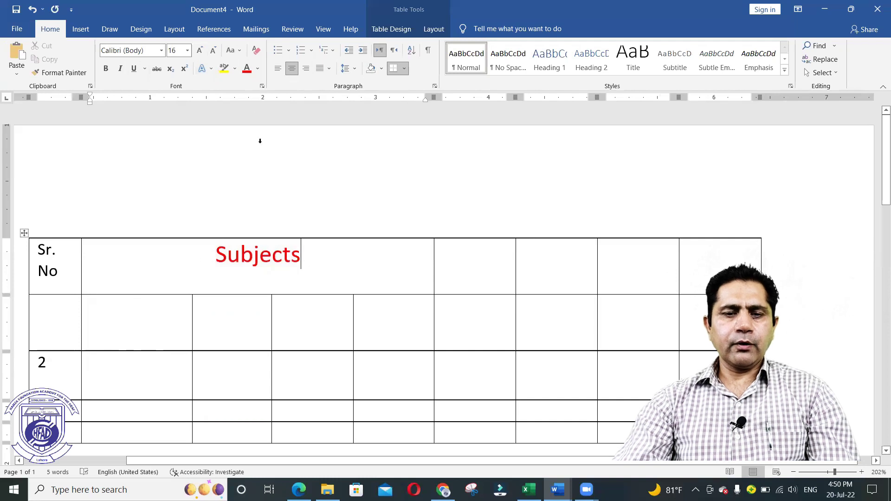
Step: Reduce the font size of the Subjects heading to 12
drag(213, 254, 302, 255)
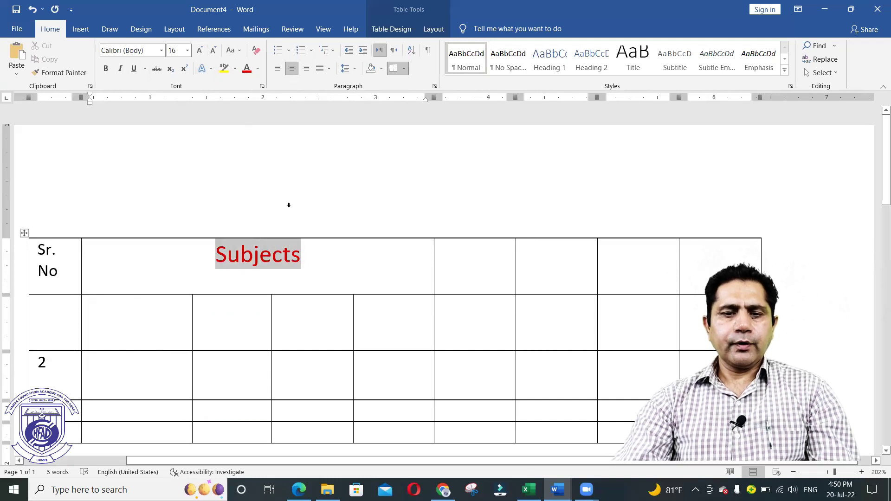
click(213, 50)
click(213, 50)
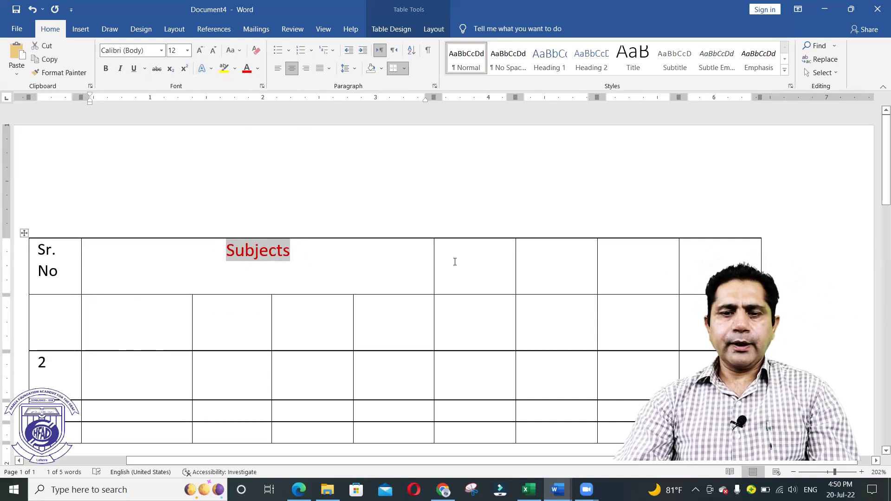
Step: Enter "Marks" in the first-row cell after Subjects and merge it with the empty cell to its right
click(480, 261)
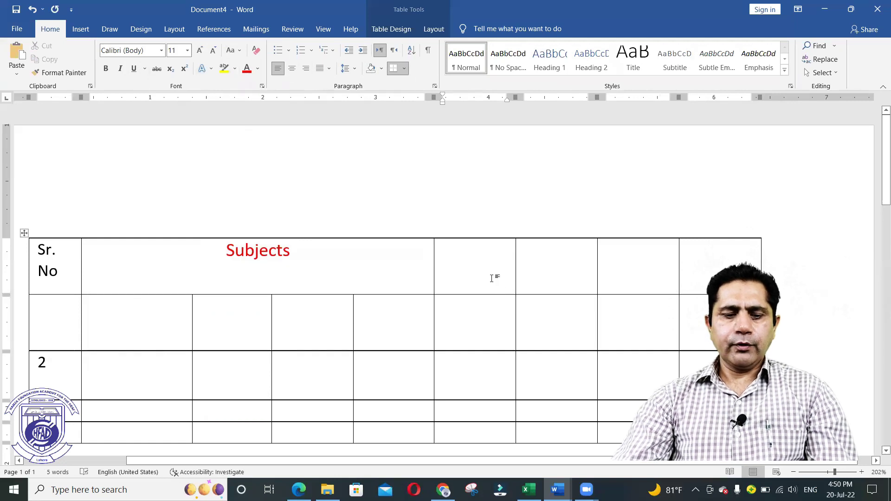
text(Marks)
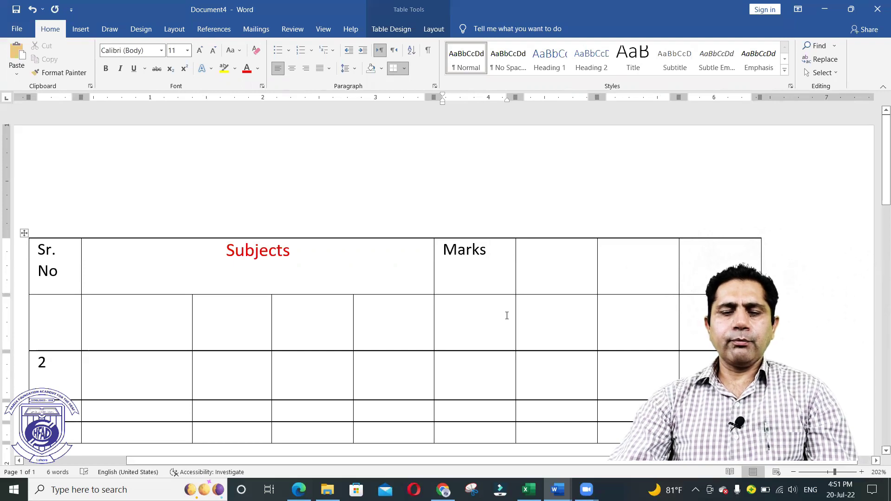
drag(492, 272, 563, 264)
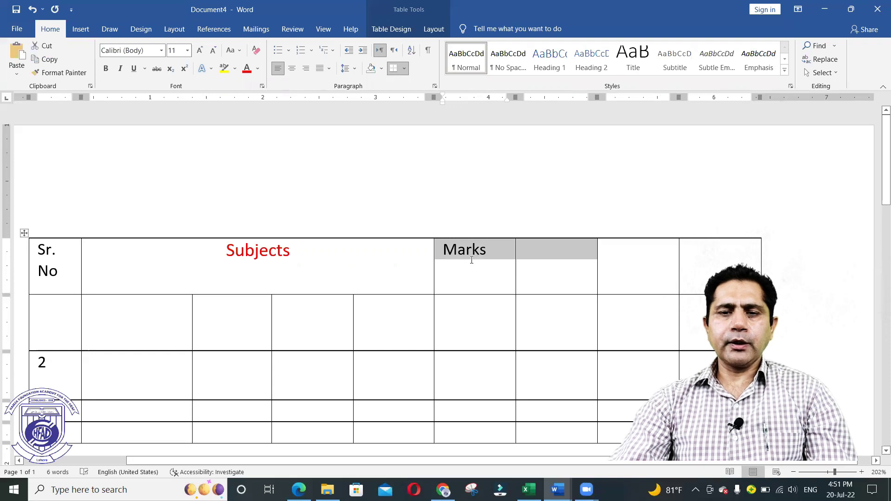
click(433, 29)
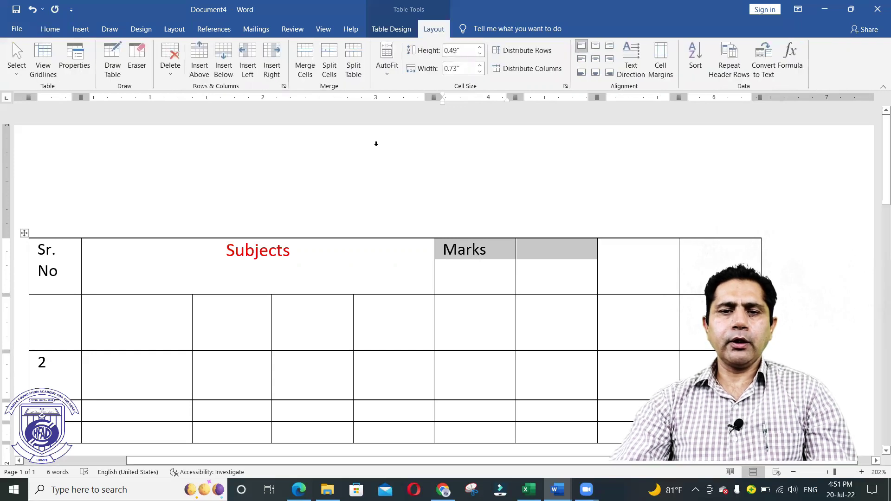
click(305, 69)
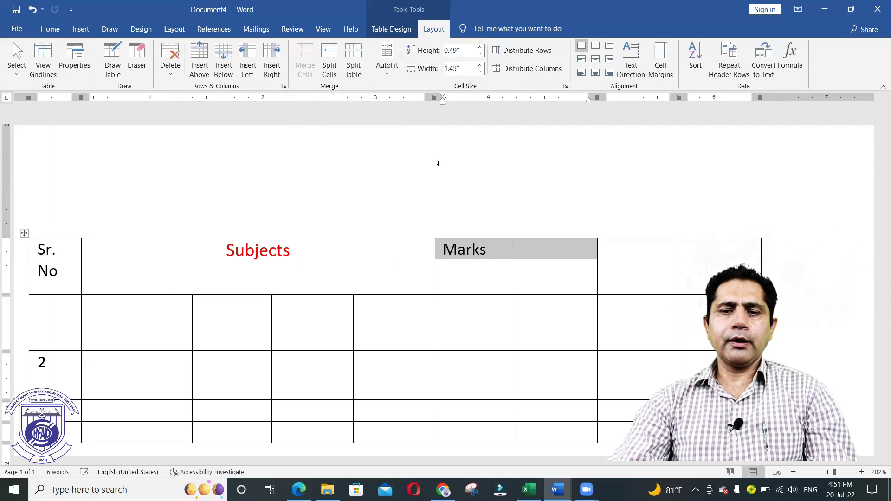
Step: Centre the Marks heading horizontally in its merged cell
click(488, 275)
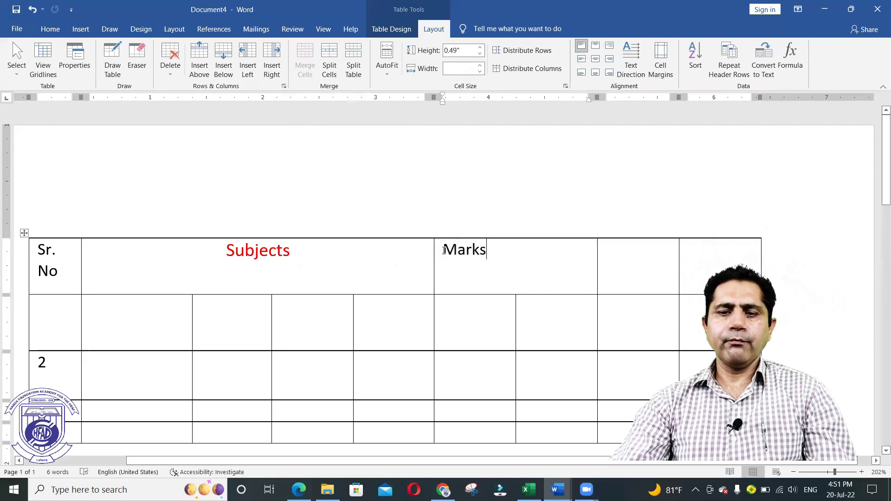
key(Home)
key(shift+End)
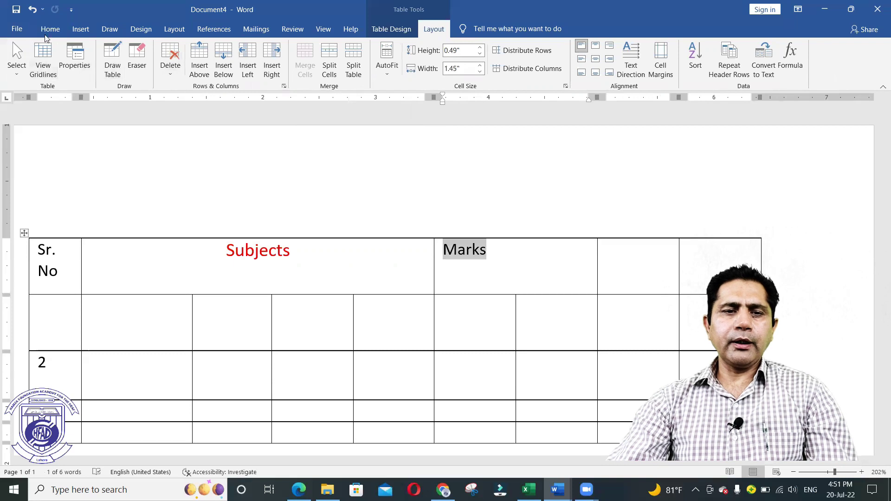
click(50, 30)
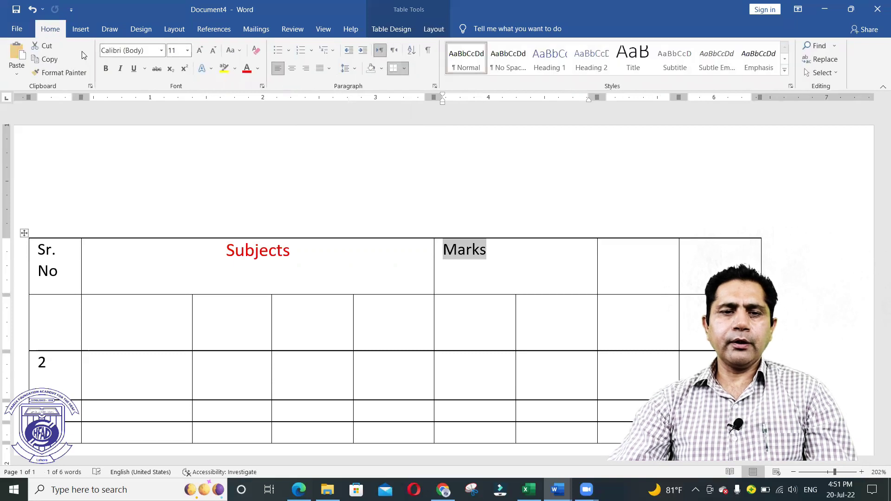
click(292, 68)
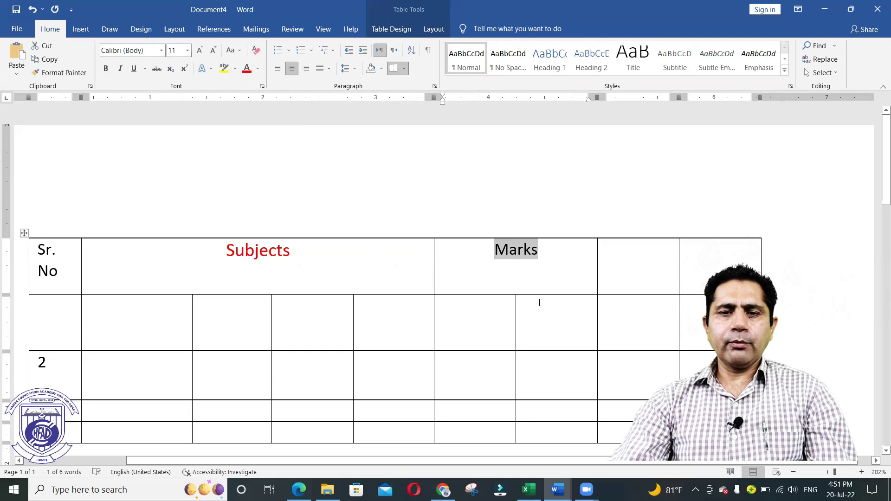
Step: Increase the height of the table's first row to about 0.87" by moving its lower border down
click(433, 29)
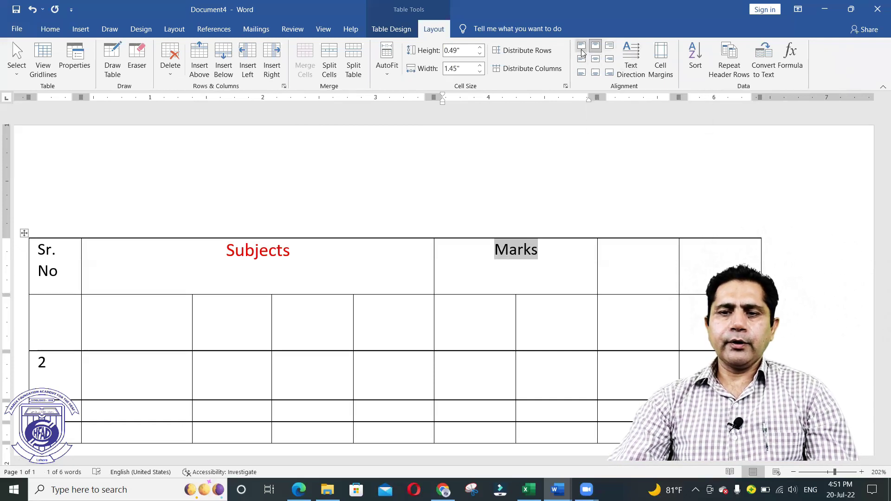
click(513, 292)
mouse_move(24, 296)
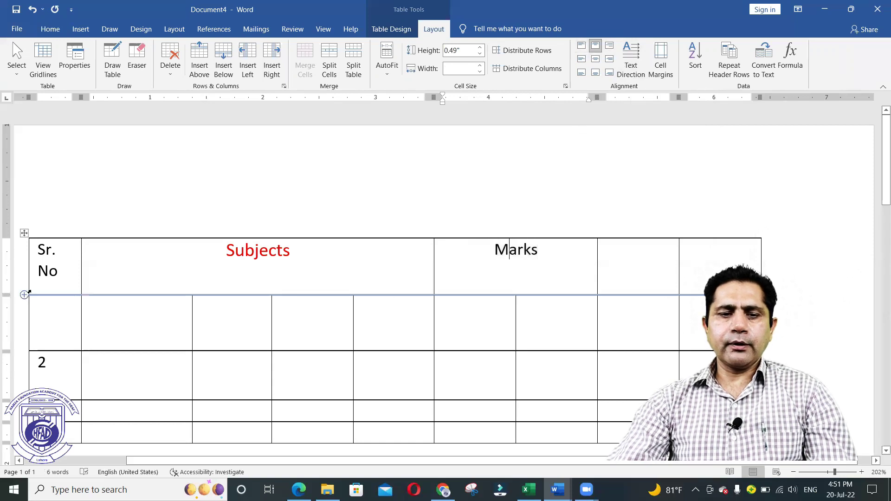
drag(47, 295, 45, 337)
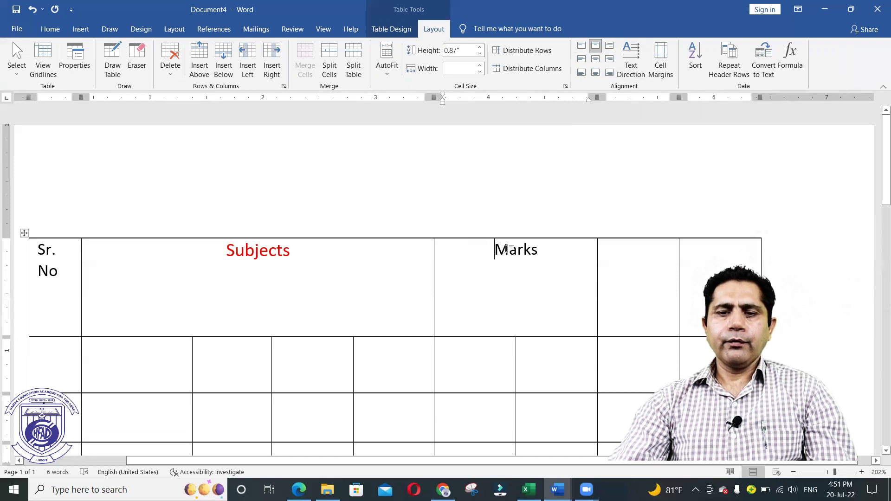
Step: Try the top, middle and bottom cell alignments one after another on the Marks heading
drag(493, 250, 538, 251)
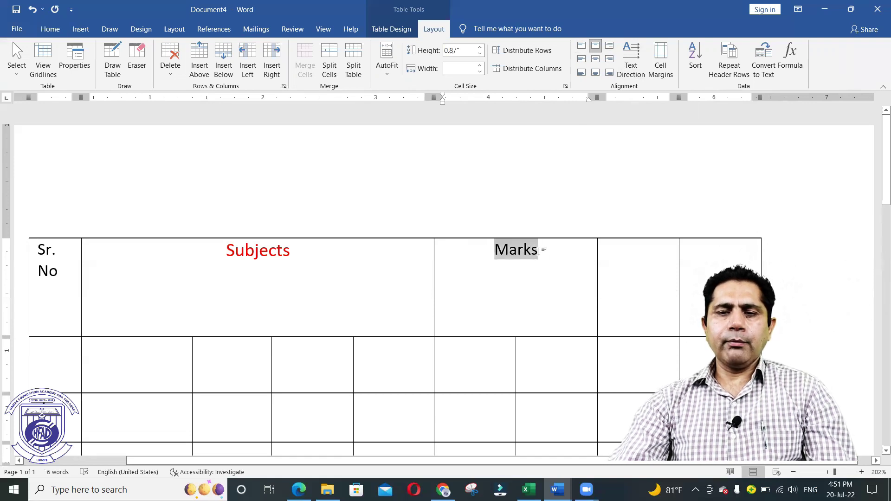
click(581, 46)
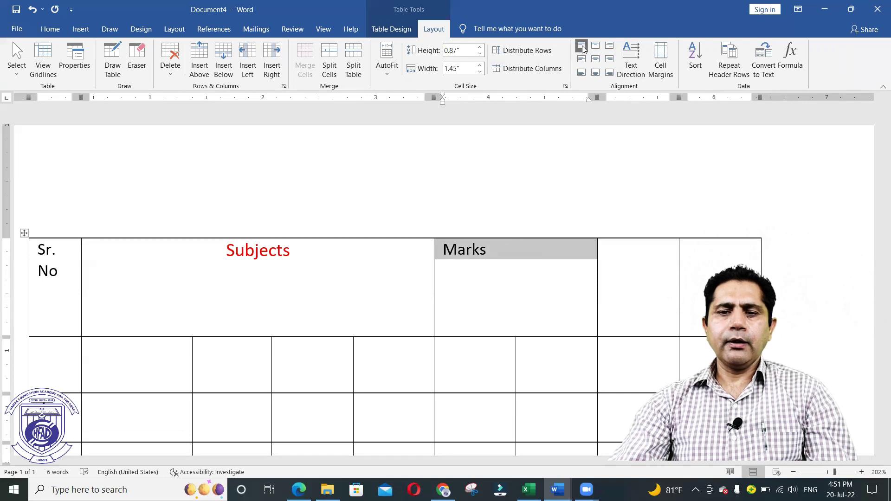
click(596, 47)
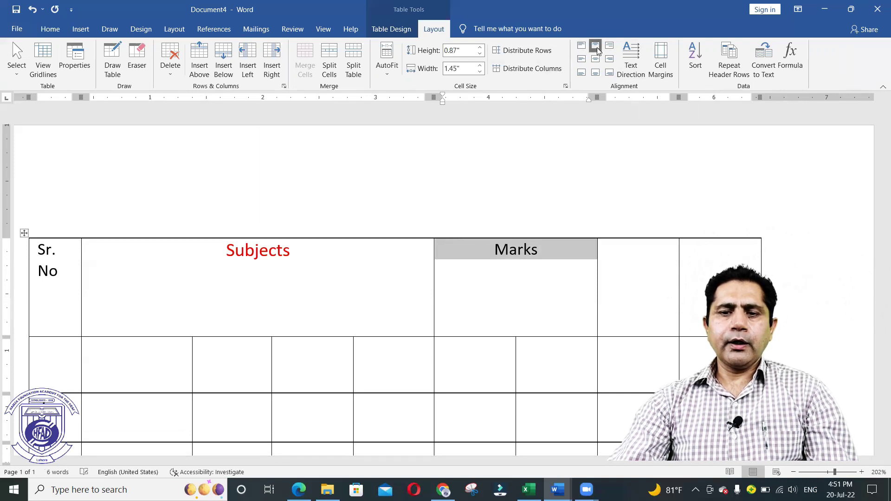
click(610, 49)
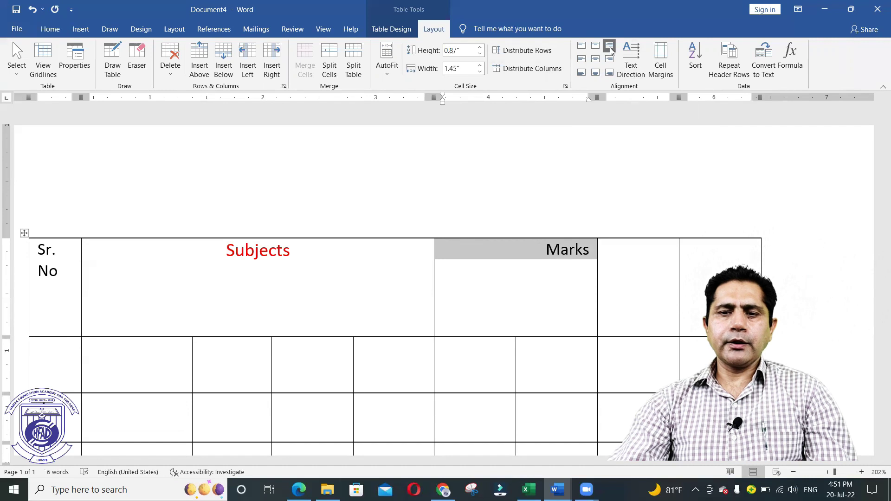
click(581, 60)
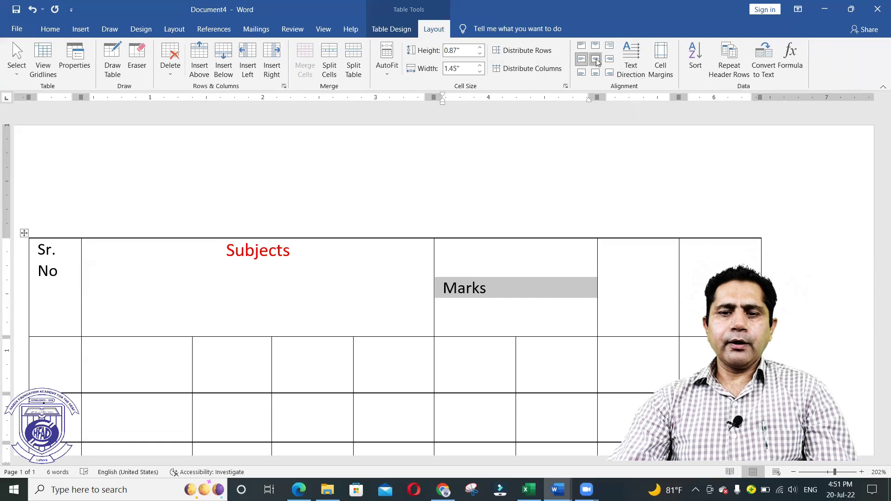
click(596, 60)
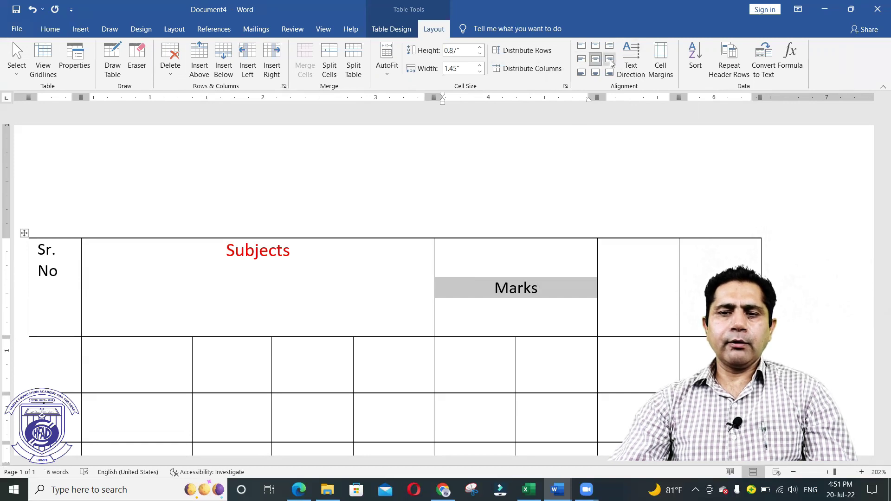
click(610, 60)
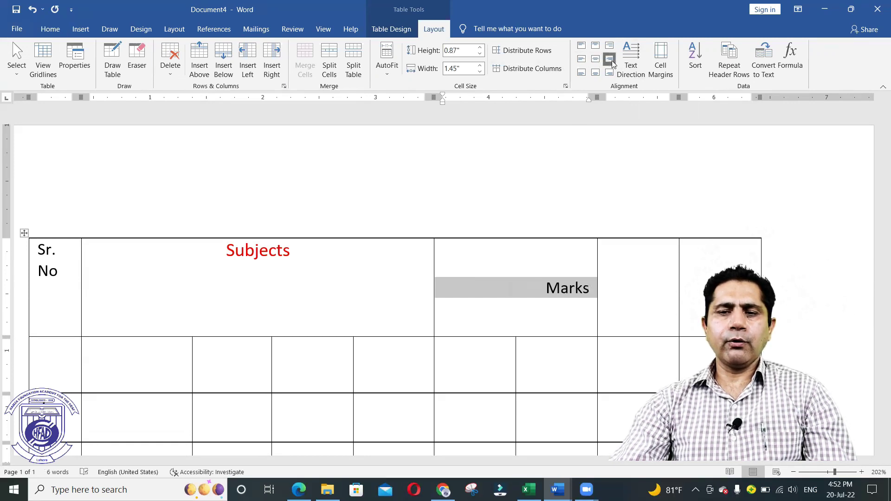
click(581, 74)
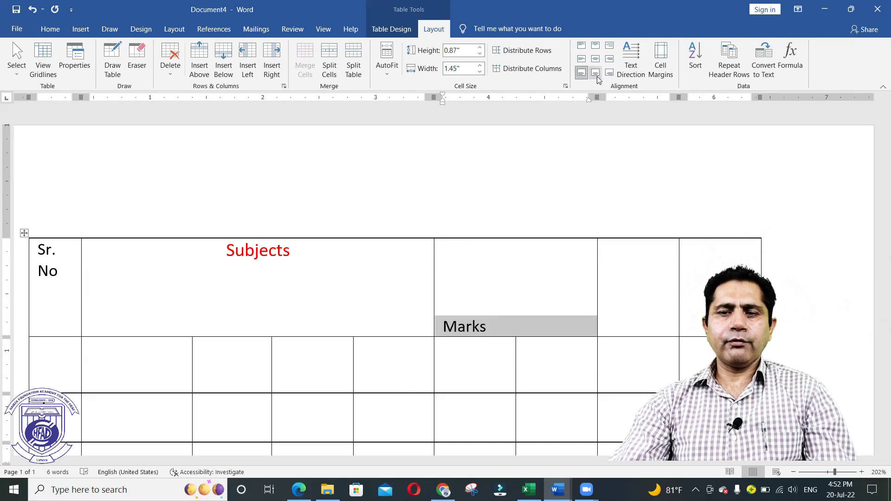
click(595, 74)
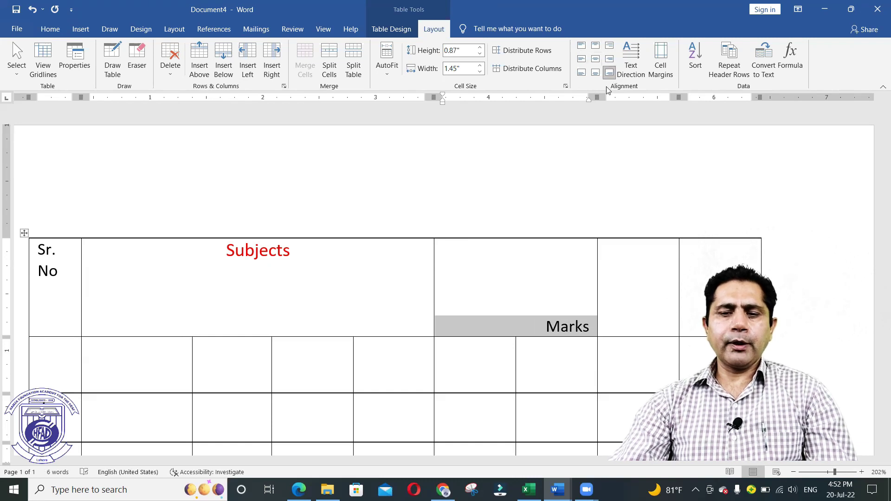
Step: Centre the Marks and Subjects headings both horizontally and vertically in their cells
click(596, 60)
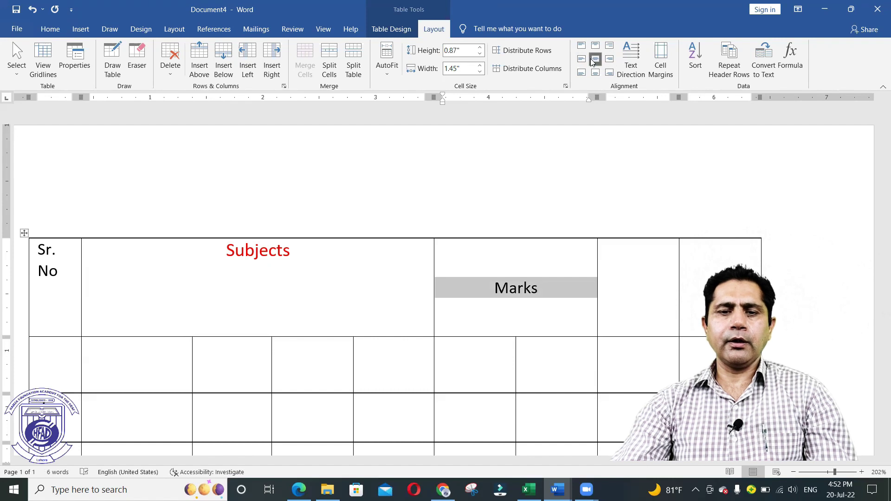
drag(216, 250, 293, 250)
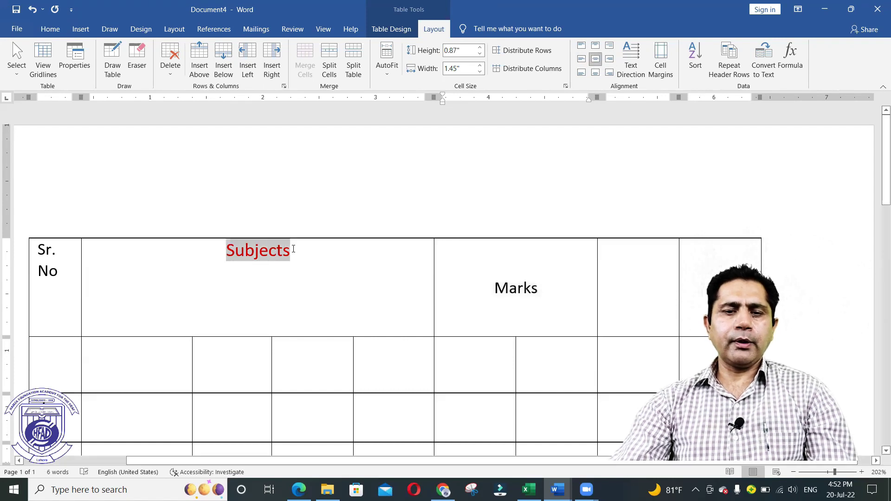
click(597, 61)
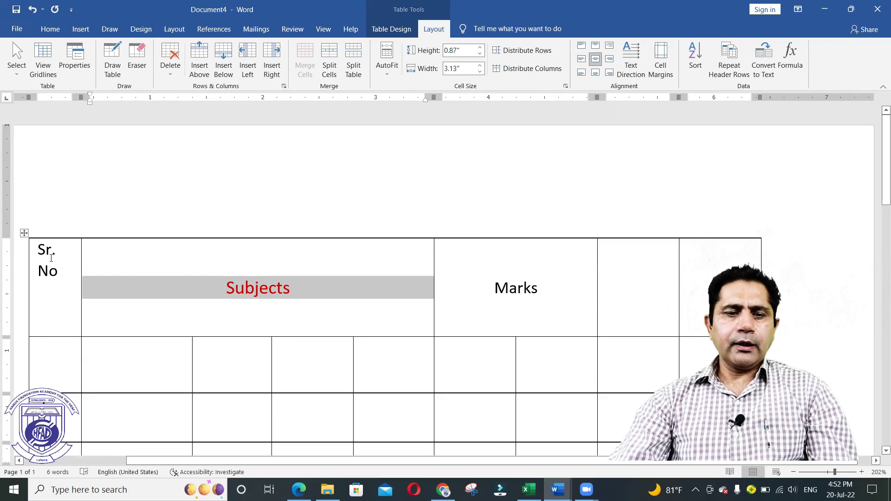
Step: Reduce the font size of the "Sr. No" heading by two steps so it fits on one line
drag(52, 258, 65, 274)
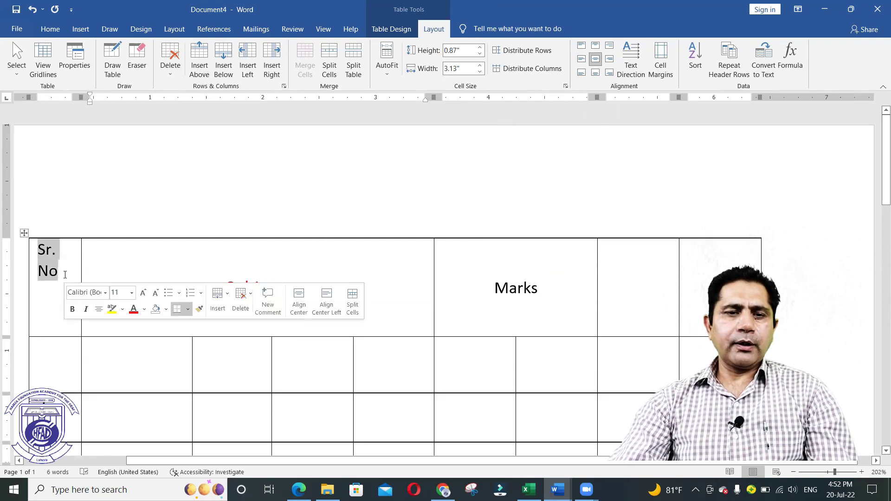
key(ctrl+shift+comma)
key(ctrl+shift+comma)
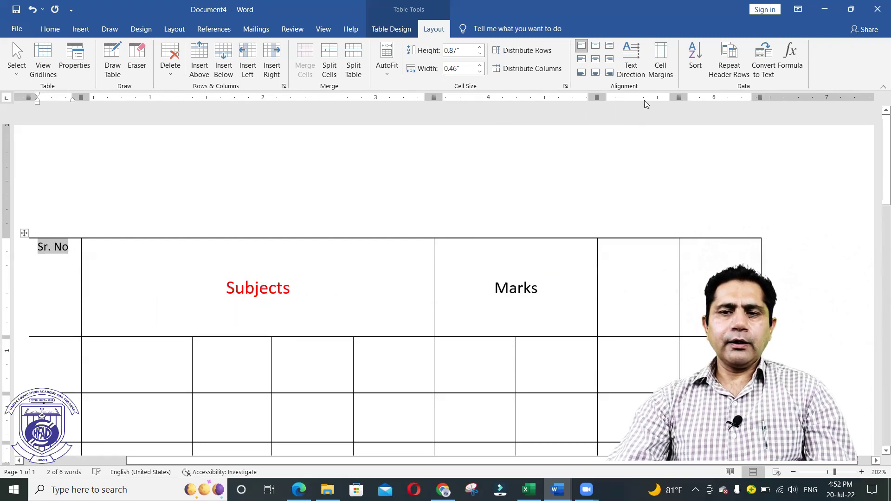
Step: Rotate the "Sr. No" heading to read vertically from bottom to top and centre it both ways in its cell
click(630, 71)
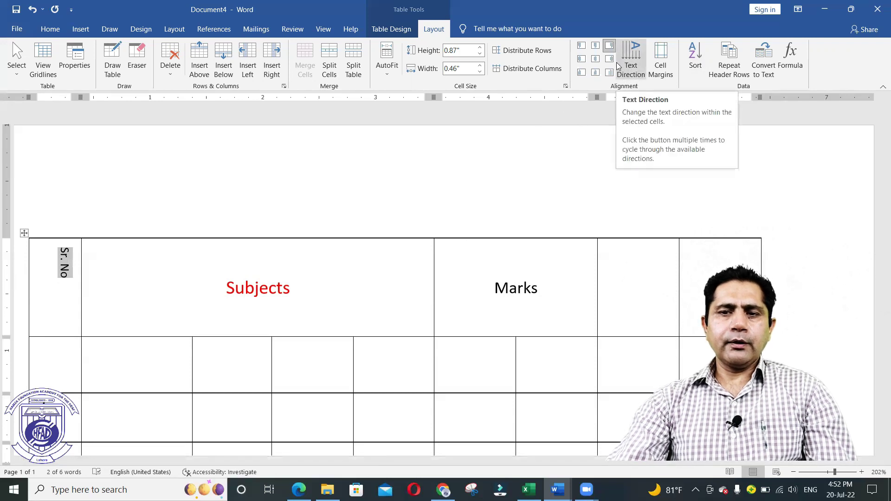
click(642, 72)
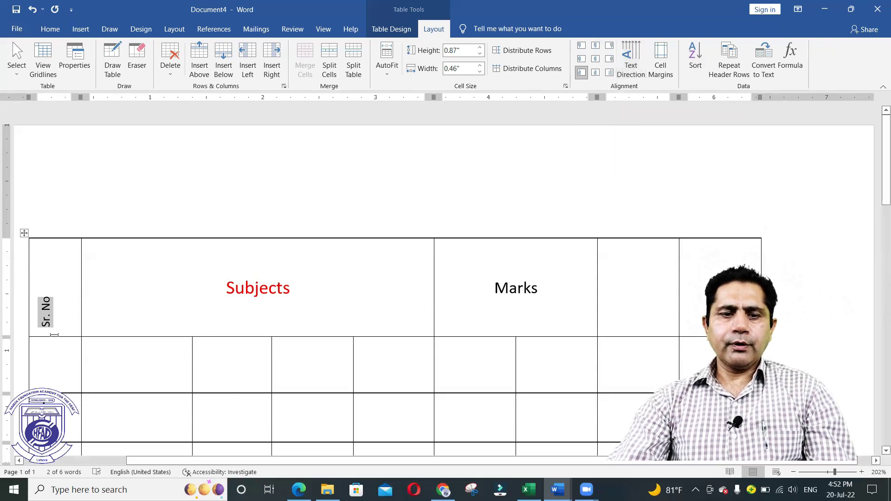
click(596, 59)
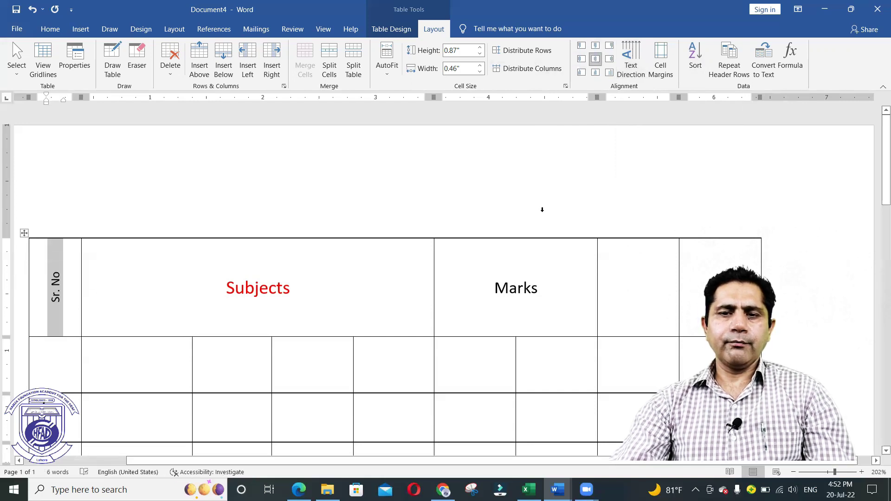
click(377, 184)
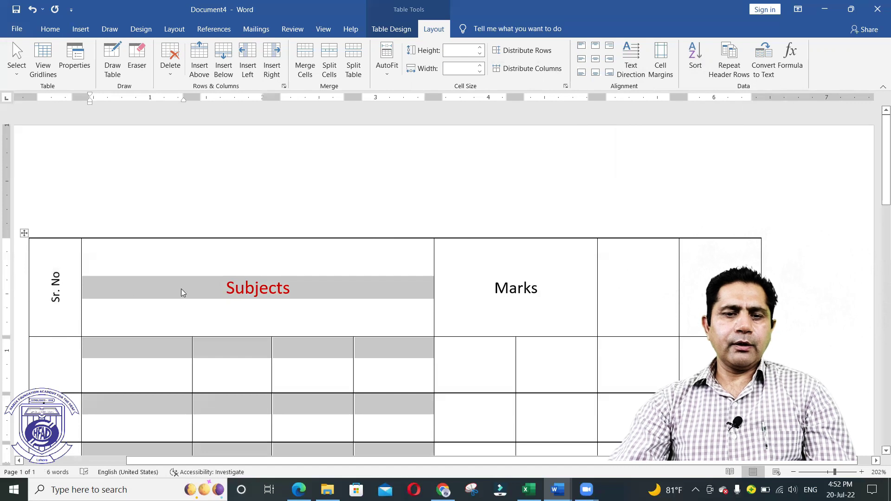
click(552, 288)
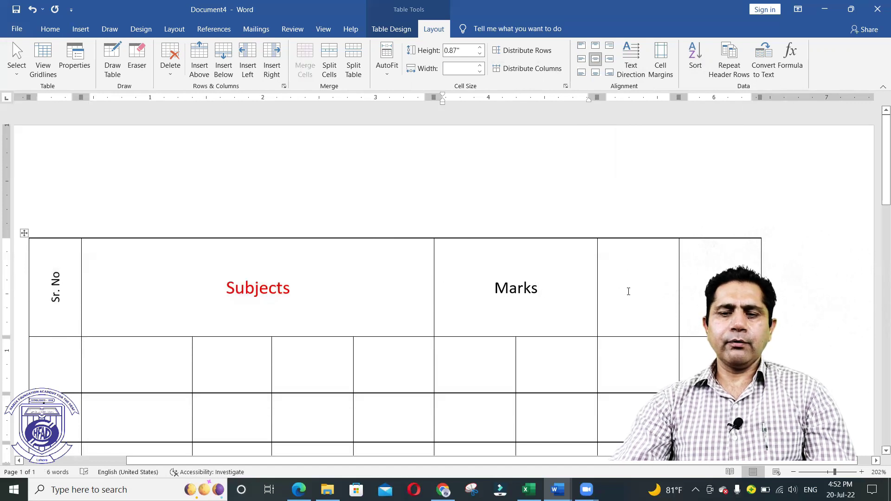
Step: Enter "%" in the first-row cell to the right of Marks
click(642, 300)
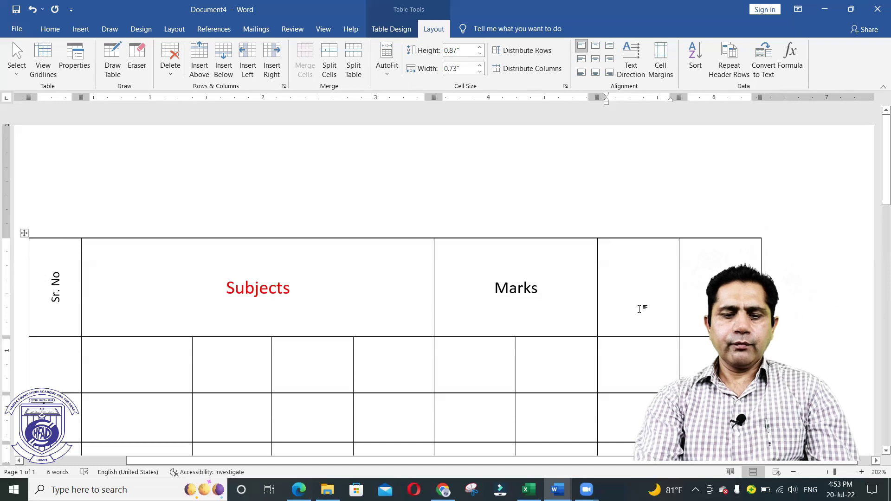
text(%)
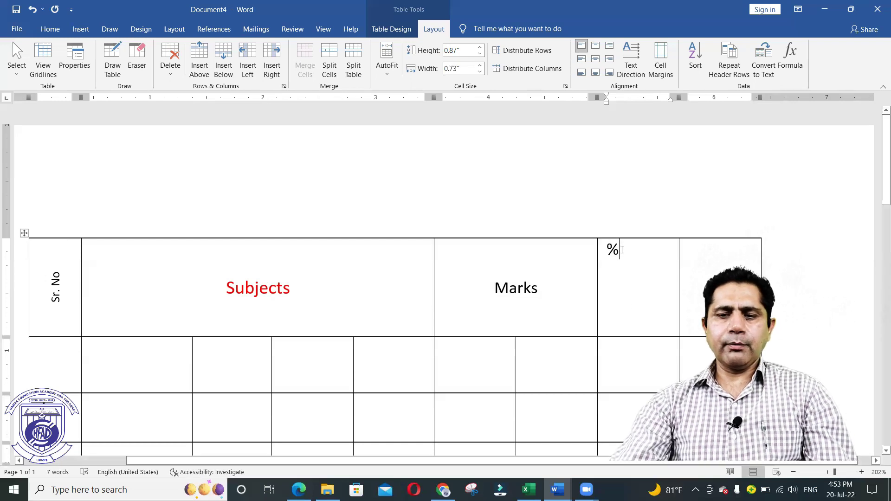
Step: Centre the "%" heading both horizontally and vertically in its cell
drag(622, 250, 605, 250)
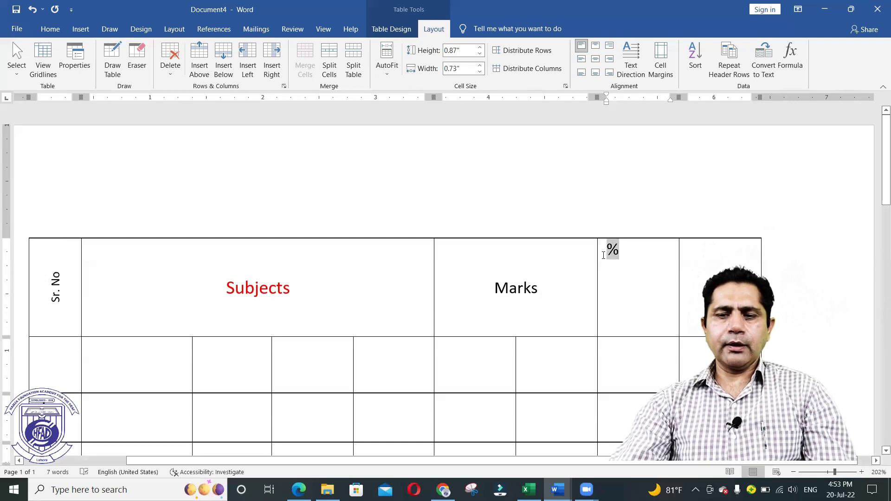
click(597, 62)
click(634, 320)
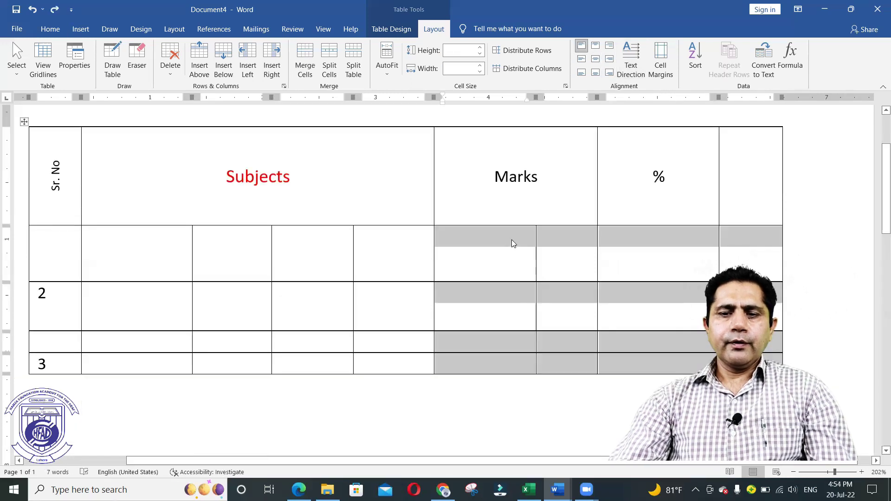
Step: Distribute the last four columns below the header row evenly and line up both side borders of the "%" header cell with them
click(455, 266)
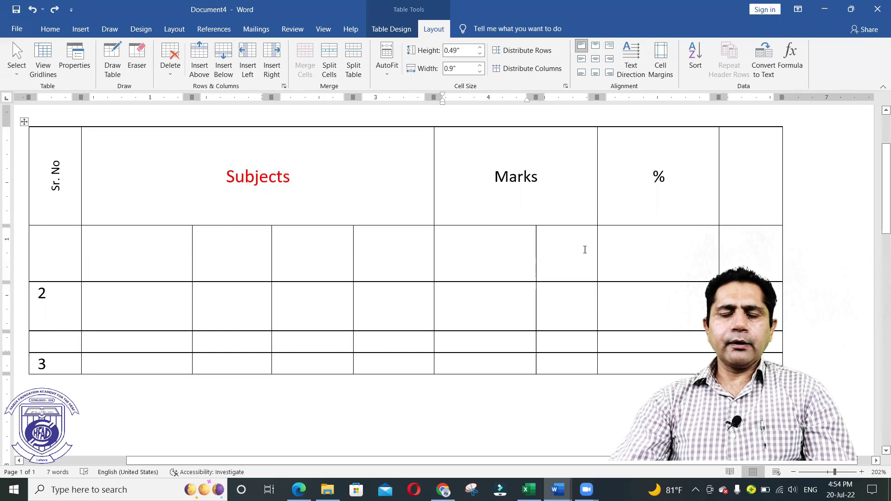
click(559, 248)
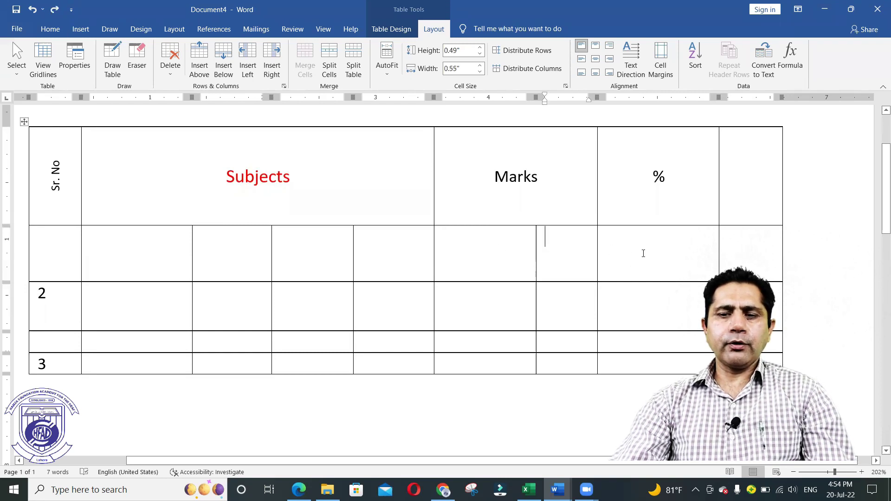
click(643, 253)
click(767, 251)
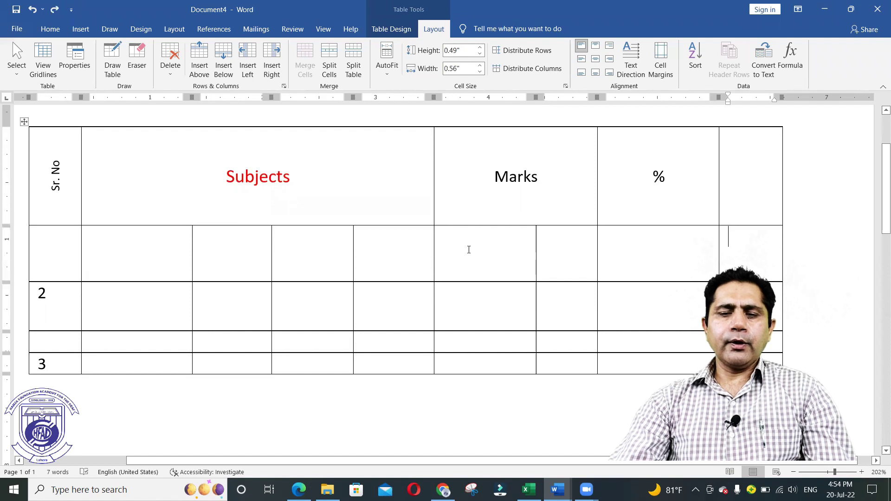
drag(468, 249, 752, 365)
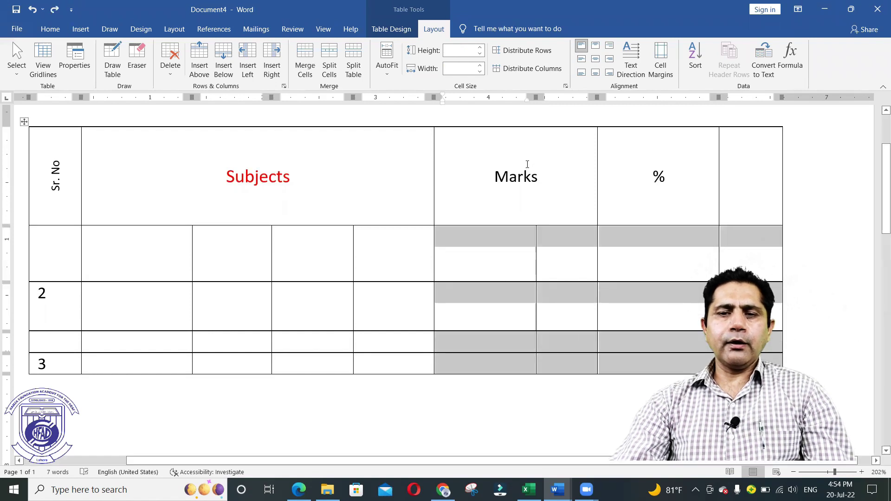
click(531, 68)
click(561, 247)
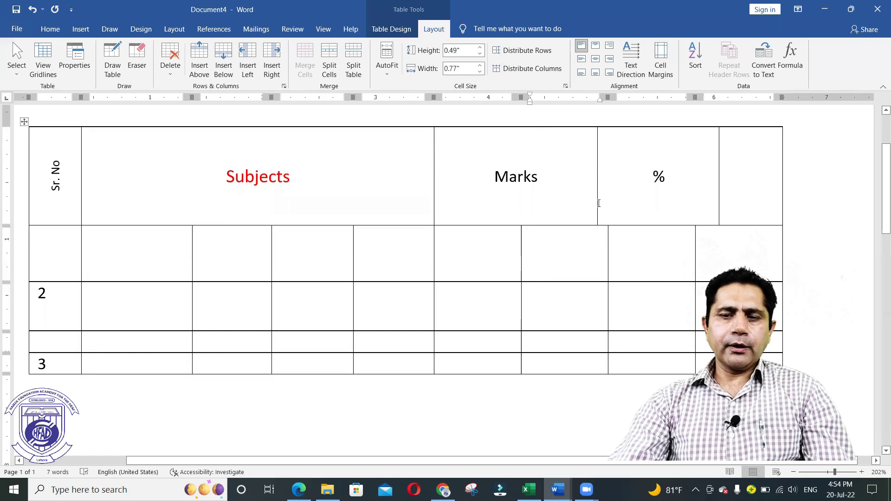
drag(596, 204, 608, 209)
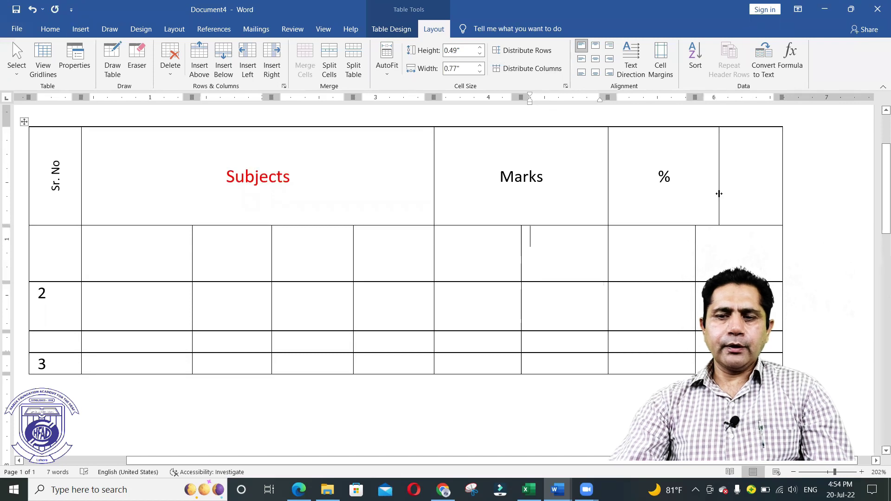
drag(719, 193, 695, 199)
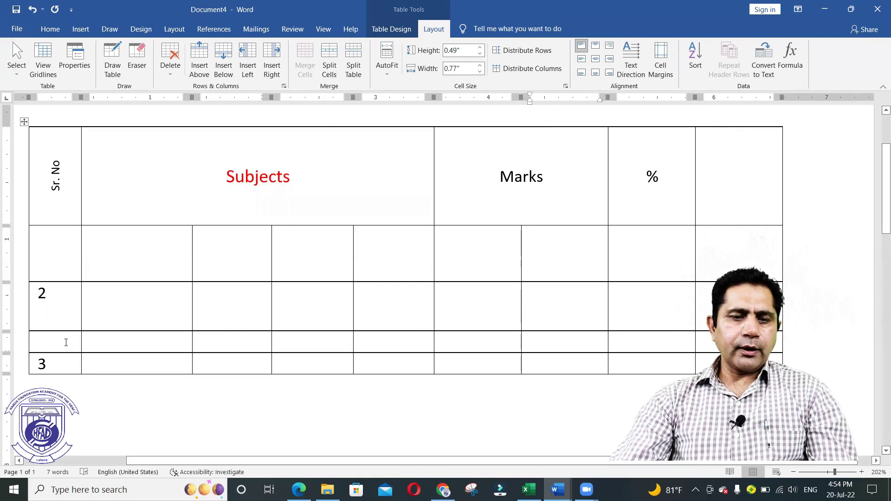
Step: Number the last two rows 3 and 4 in the Sr. No column
click(66, 343)
text(3)
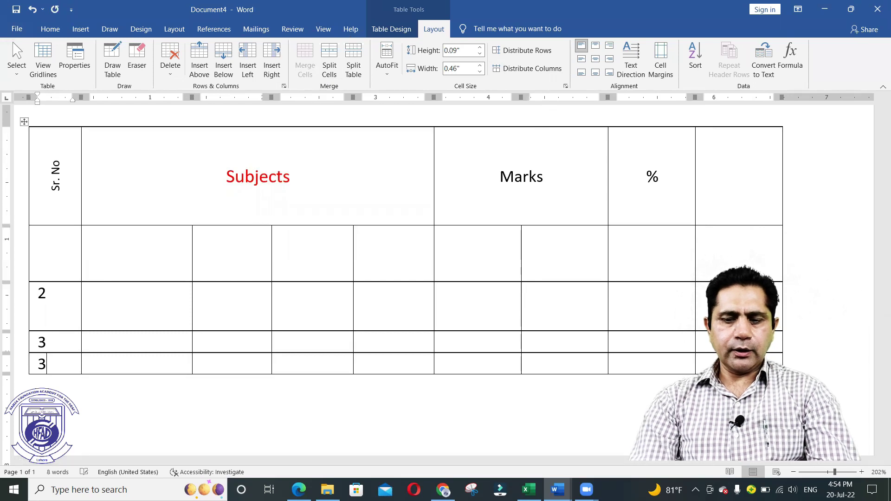
key(BackSpace)
text(4)
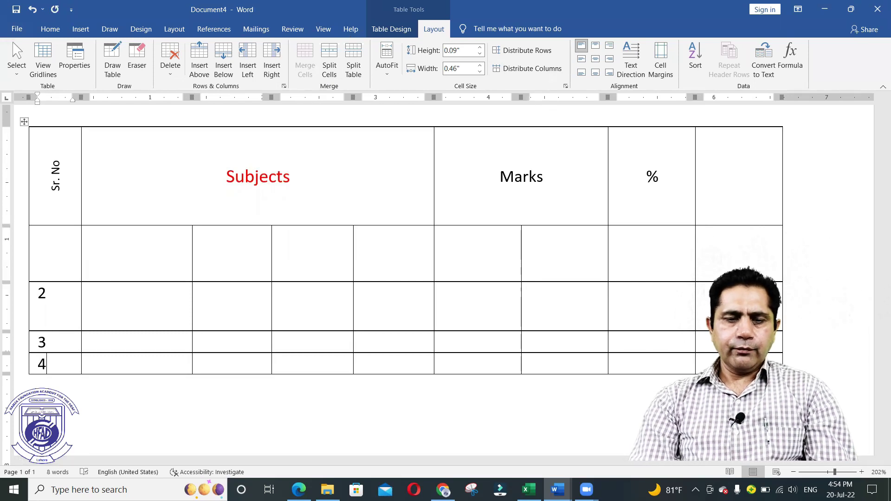
Step: Split the table into two above row 3
key(Up)
key(Up)
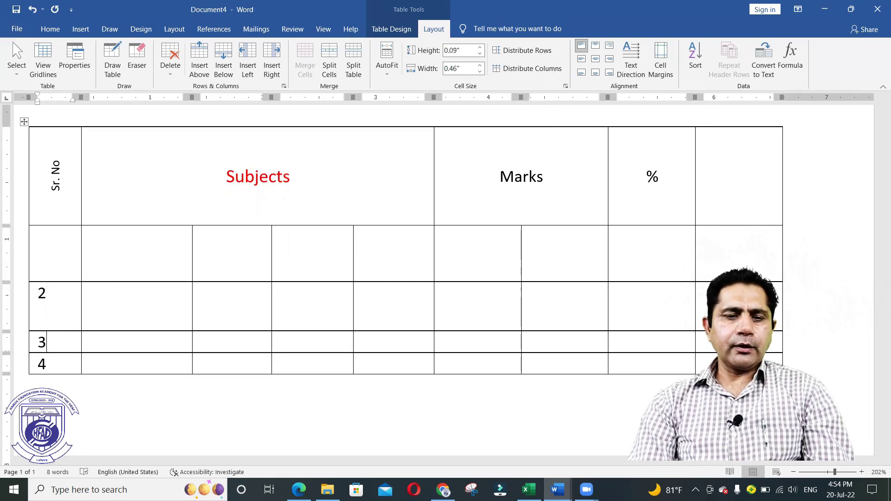
key(Down)
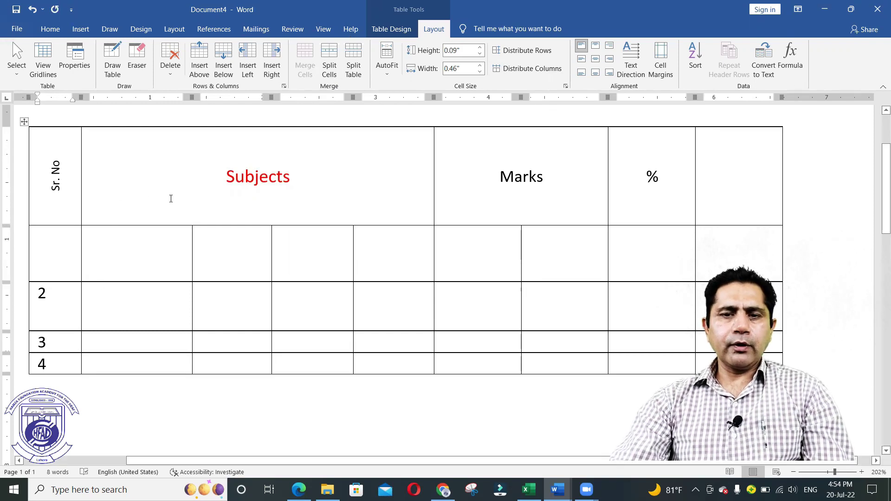
click(354, 65)
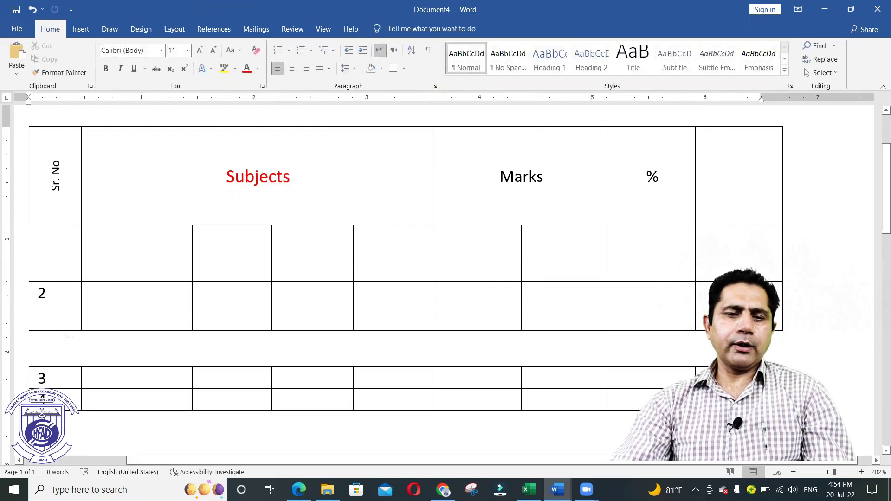
Step: Enter 1 in the empty Sr. No cell directly below the heading
click(56, 241)
text(1)
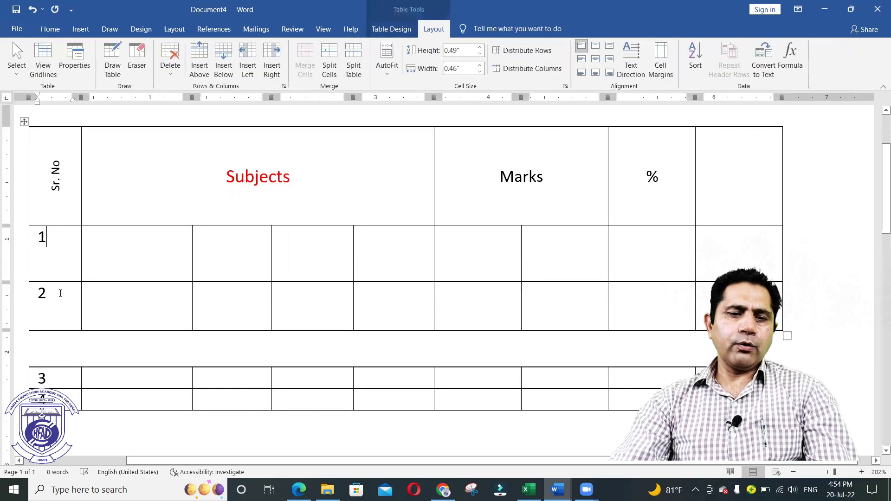
click(61, 299)
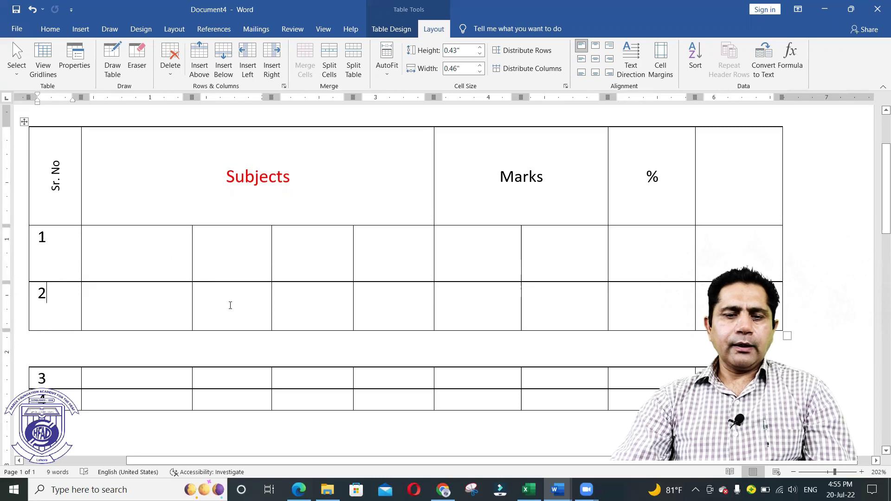
Step: Split the second and third Subjects cells of row 2 into 4 columns and 1 row, merging them before the split
drag(251, 312, 312, 320)
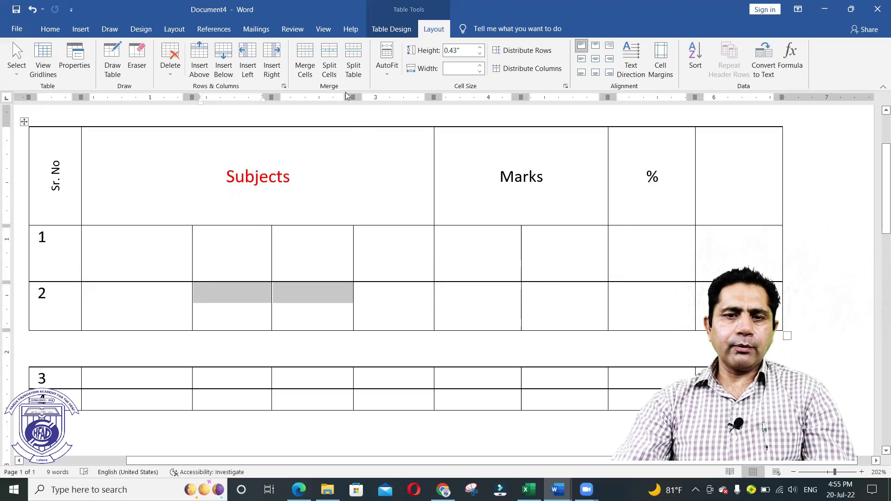
click(333, 74)
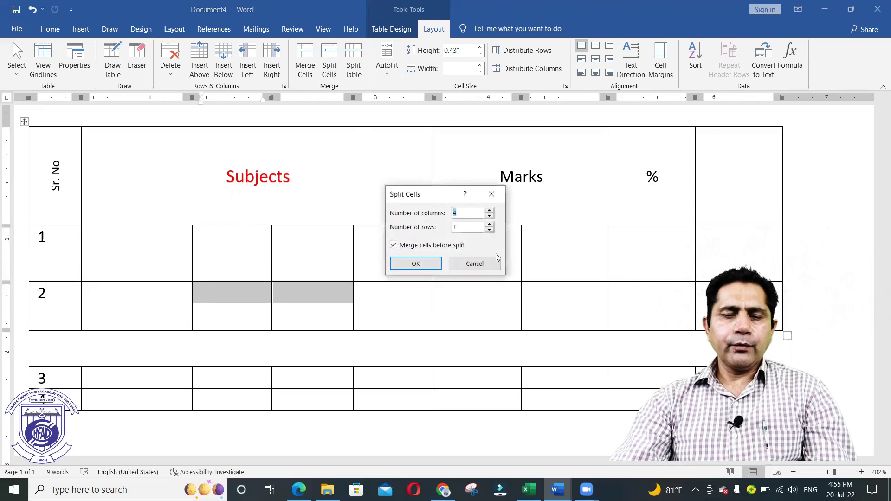
click(478, 214)
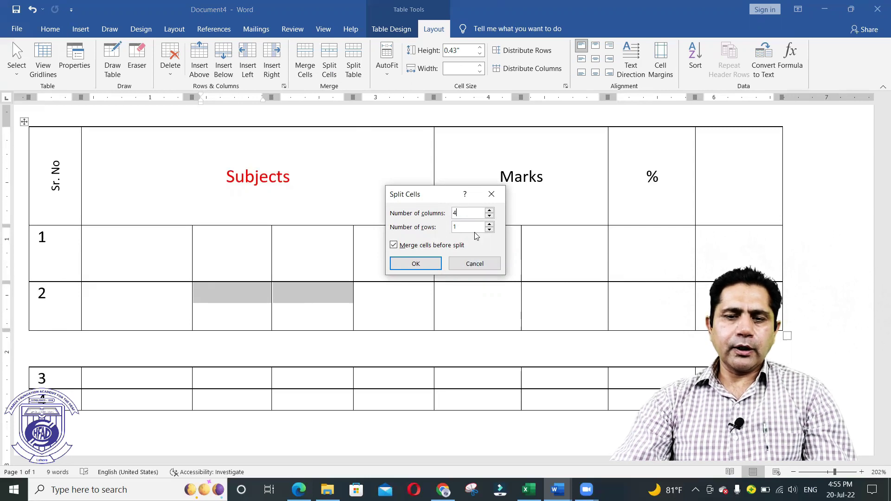
click(419, 264)
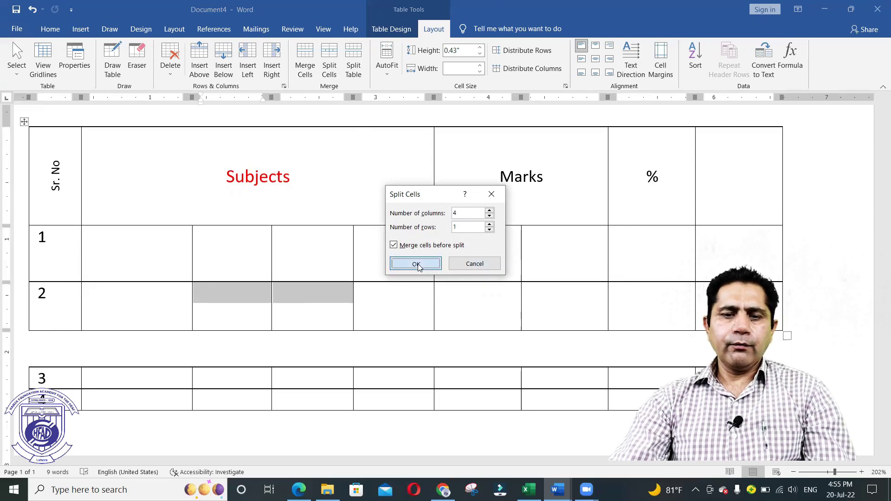
click(336, 315)
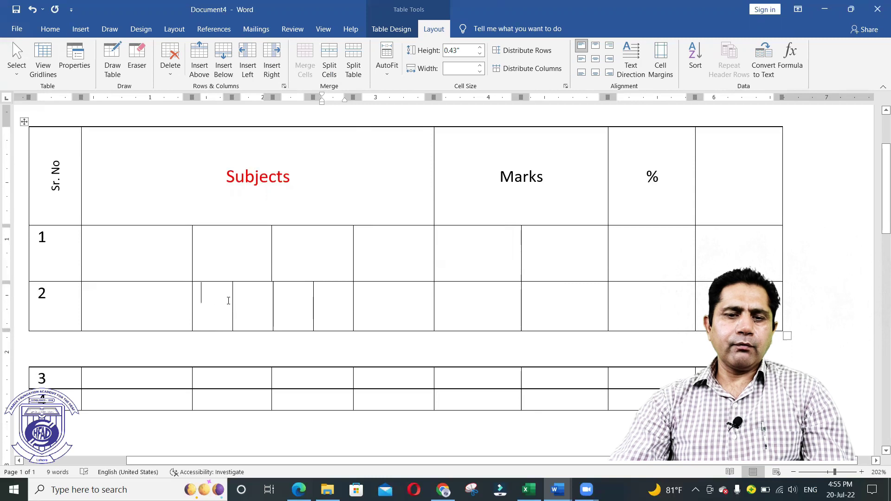
Step: Draw a vertical line through row 1's first Marks cell and a horizontal line through its second Marks cell
click(485, 252)
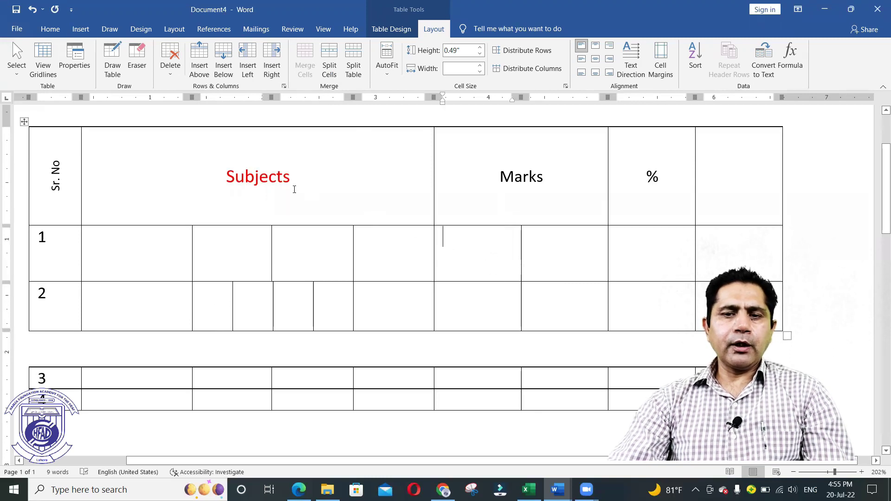
click(113, 62)
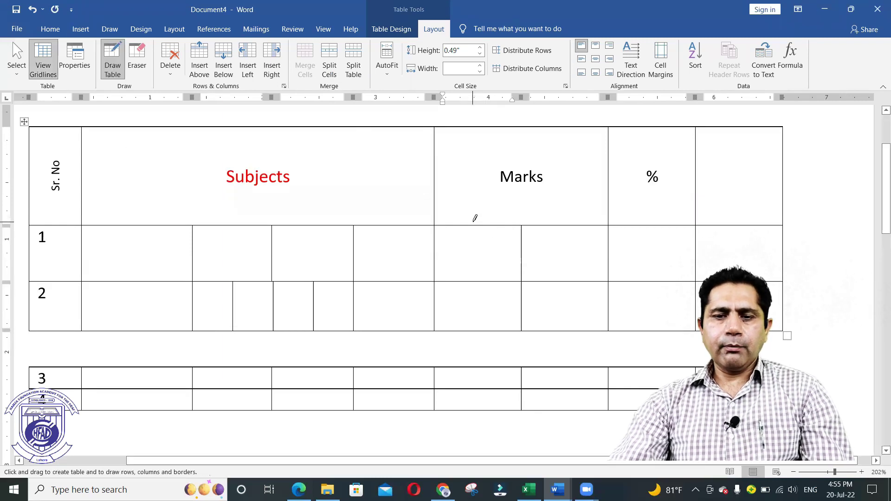
drag(478, 225, 477, 280)
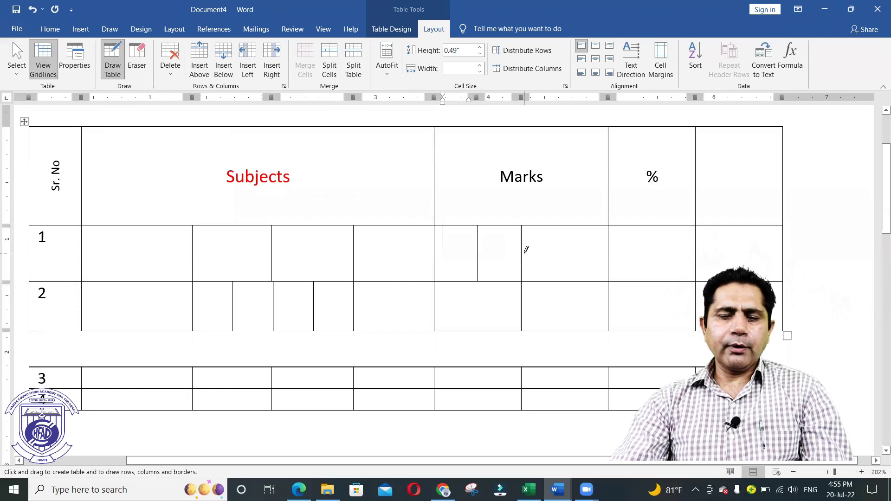
drag(523, 249, 606, 249)
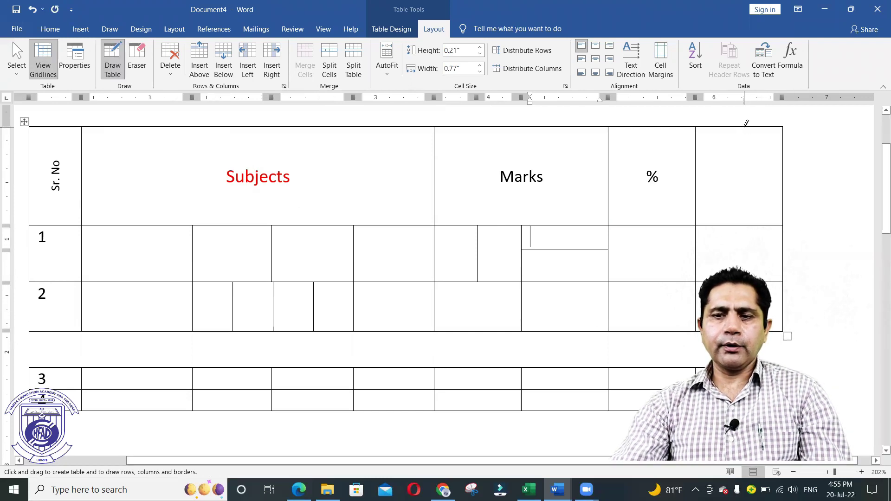
Step: Draw a vertical and a horizontal line through the last header cell to divide it into four, and stop drawing
drag(745, 128, 744, 218)
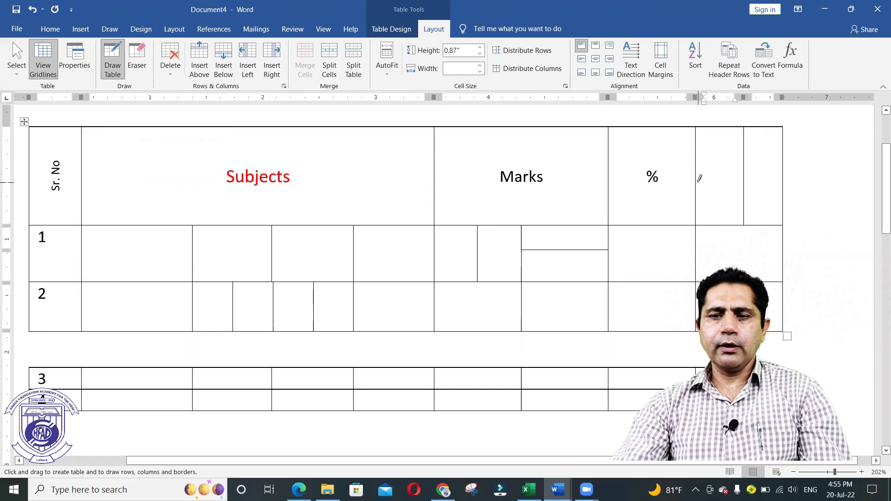
drag(698, 178, 768, 177)
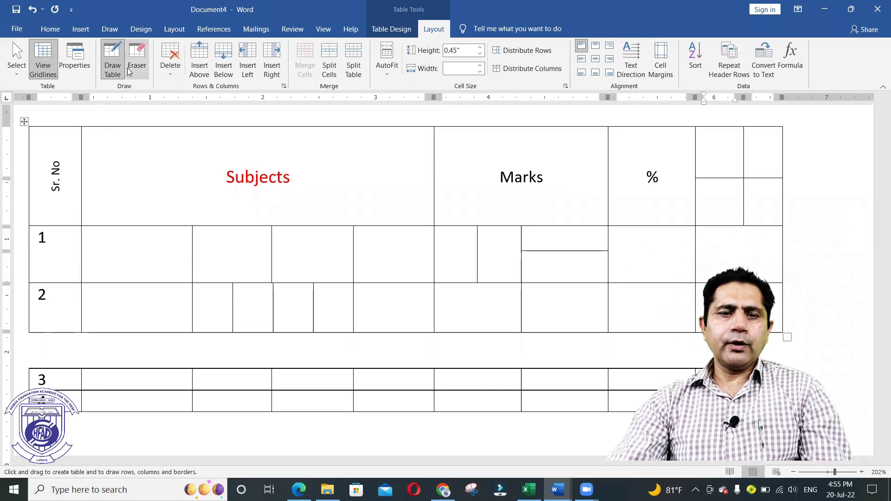
click(112, 59)
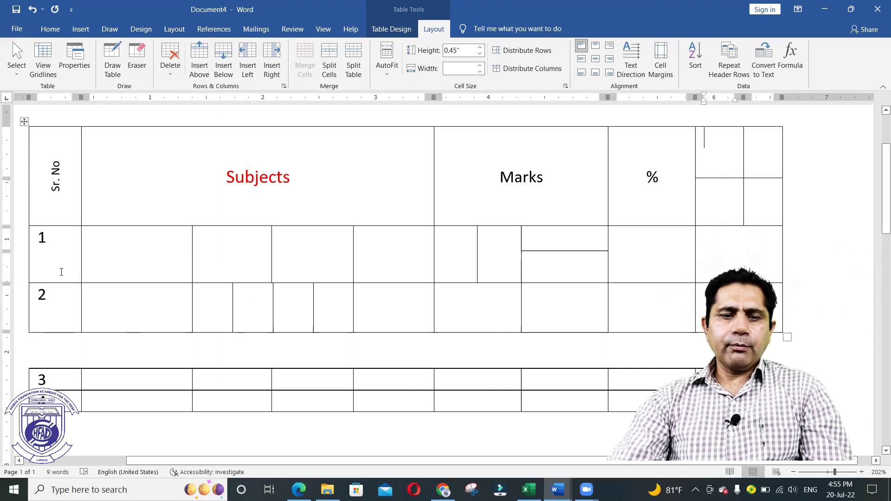
Step: Delete the entire row numbered 2
drag(65, 302, 733, 302)
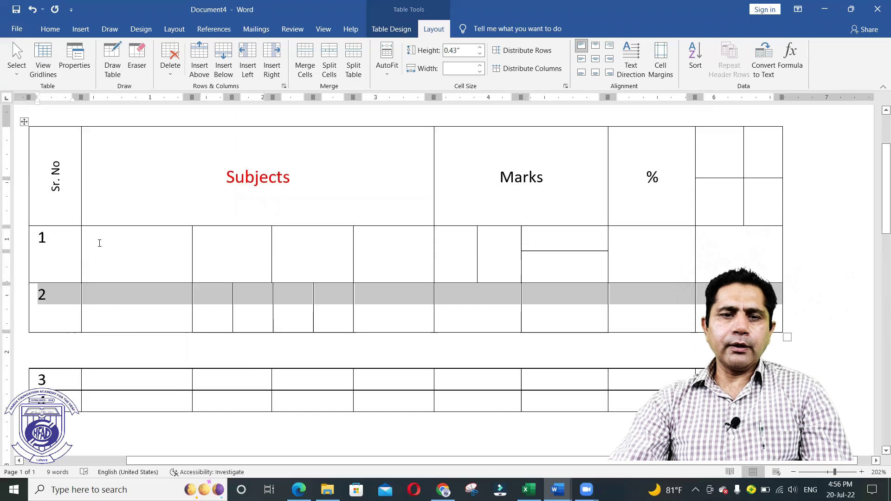
click(170, 76)
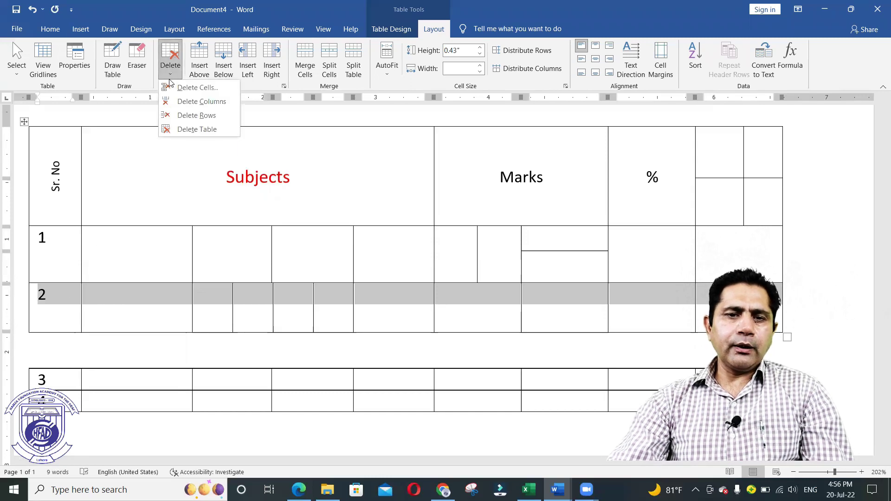
click(197, 116)
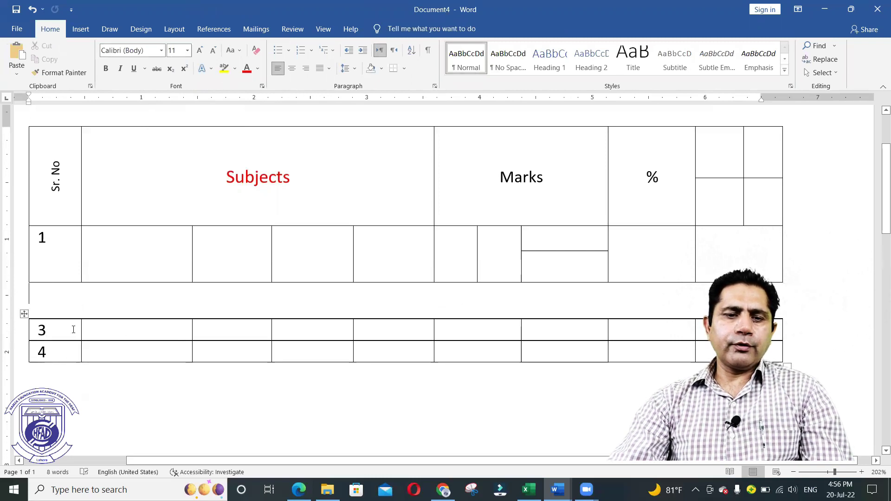
drag(74, 329, 548, 328)
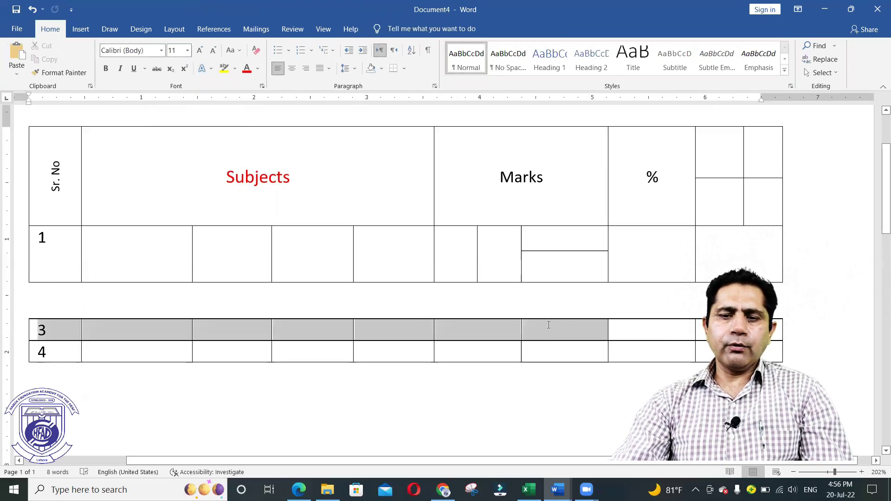
click(186, 339)
Step: Delete the column containing the two small stacked header cells directly beside the "%" cell
drag(734, 151, 735, 208)
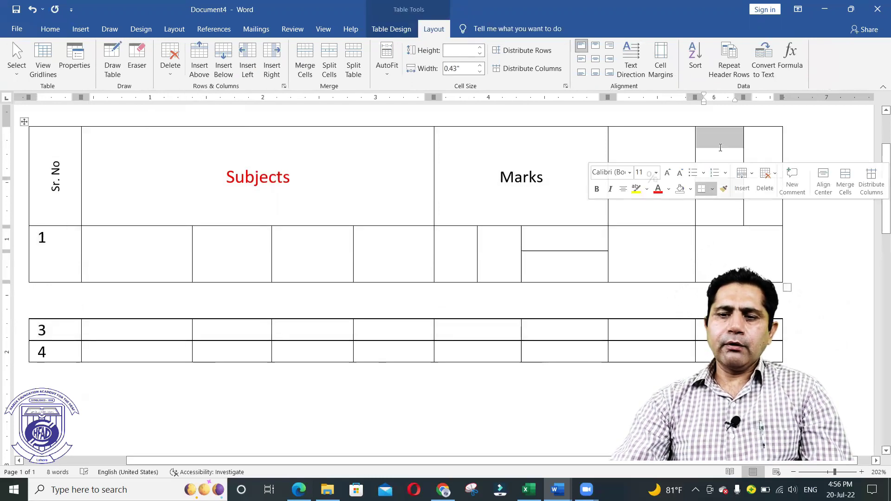
click(170, 74)
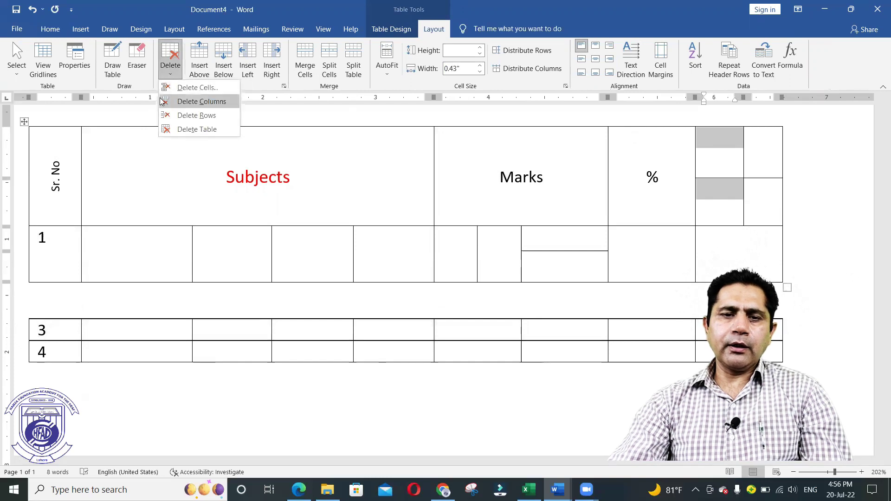
click(227, 104)
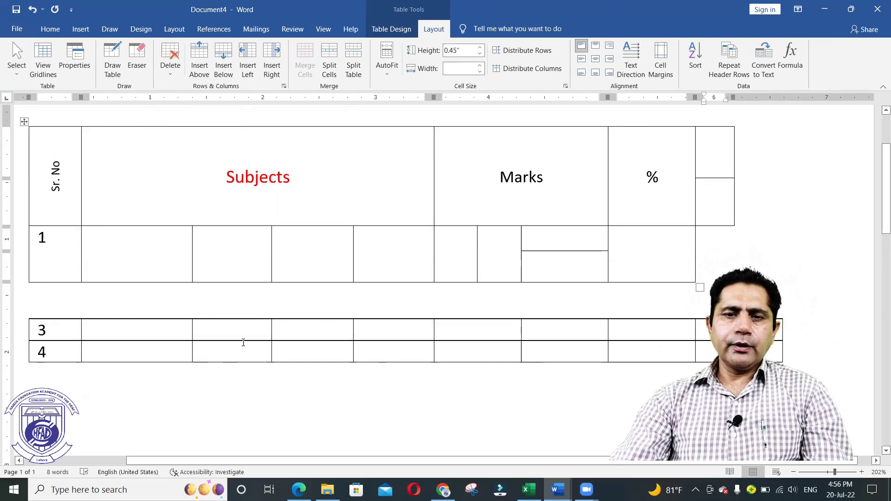
Step: Open the table properties for the Subjects cell and review the row, column, cell, alt text and table settings
click(215, 202)
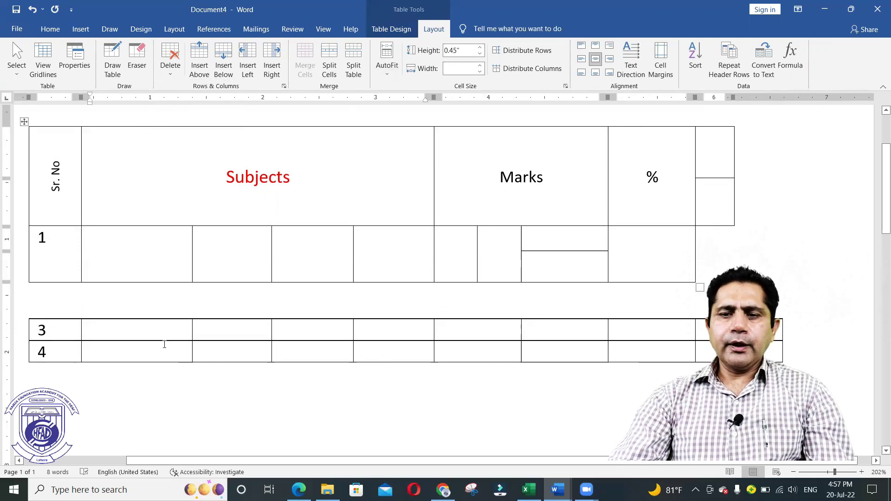
click(86, 135)
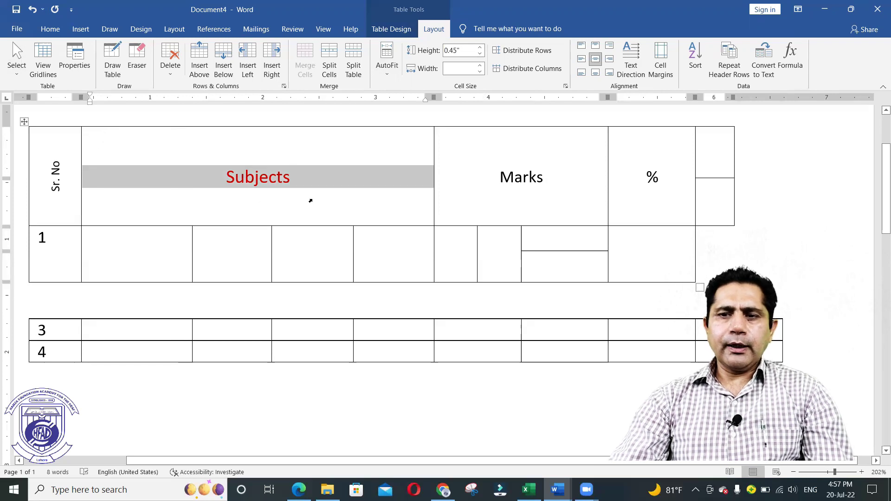
drag(310, 201, 312, 200)
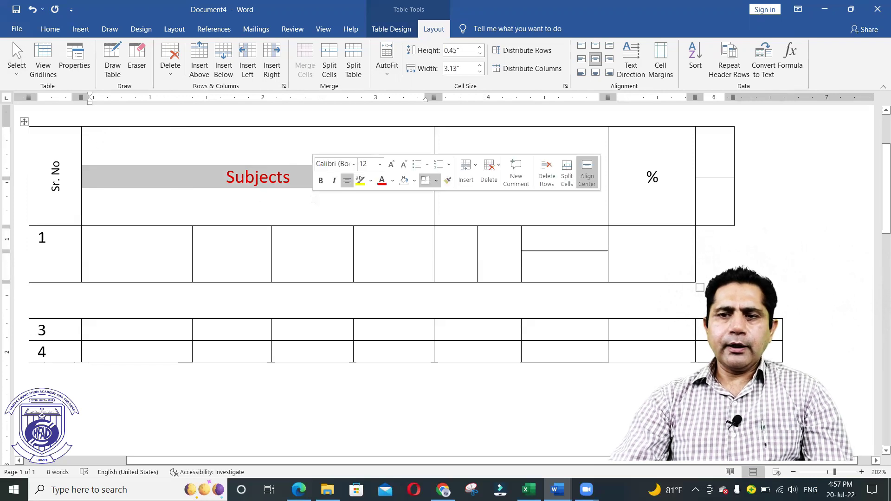
right_click(116, 172)
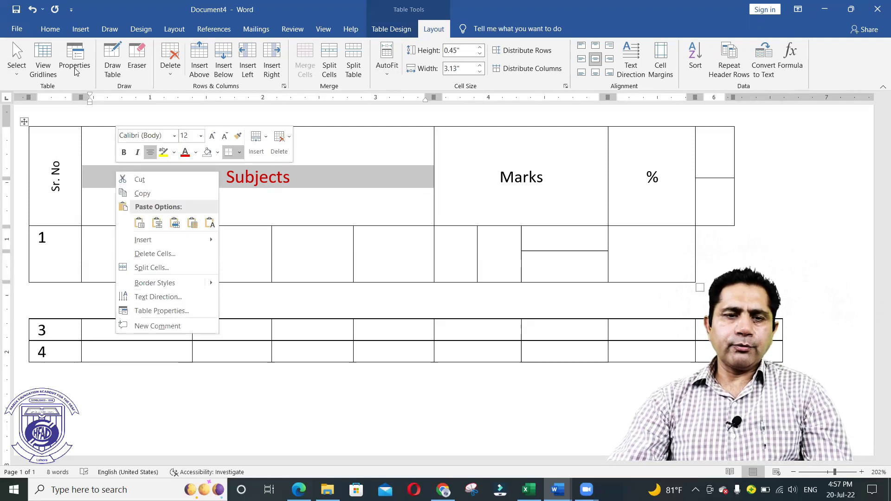
click(193, 311)
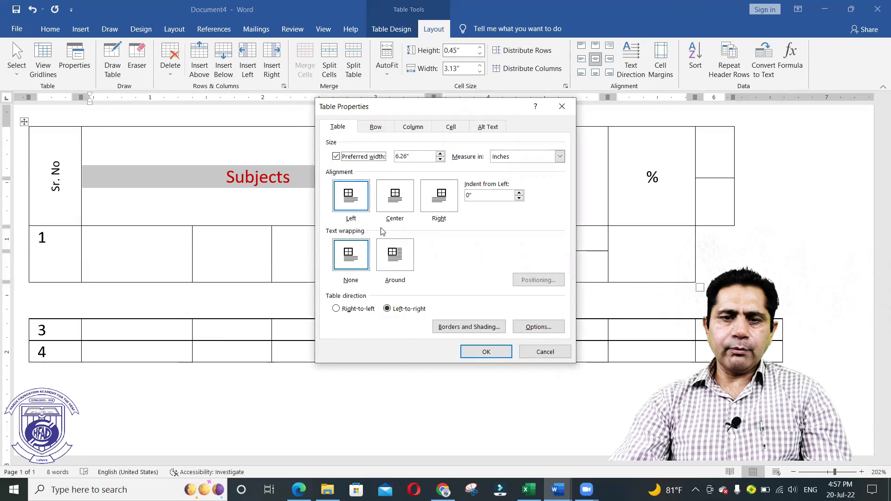
click(376, 127)
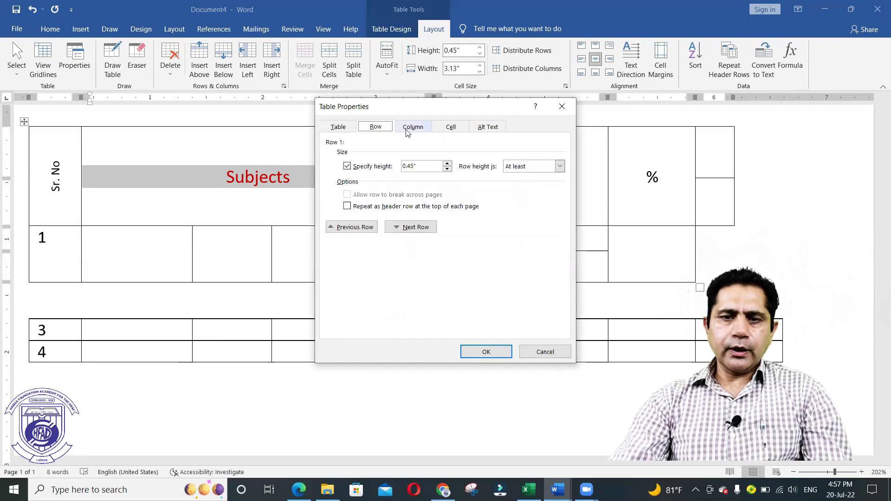
click(406, 132)
click(455, 130)
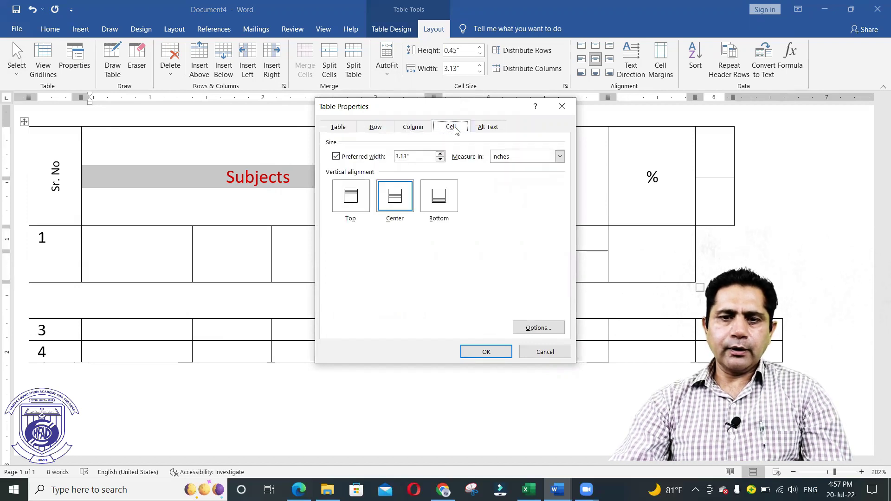
click(502, 130)
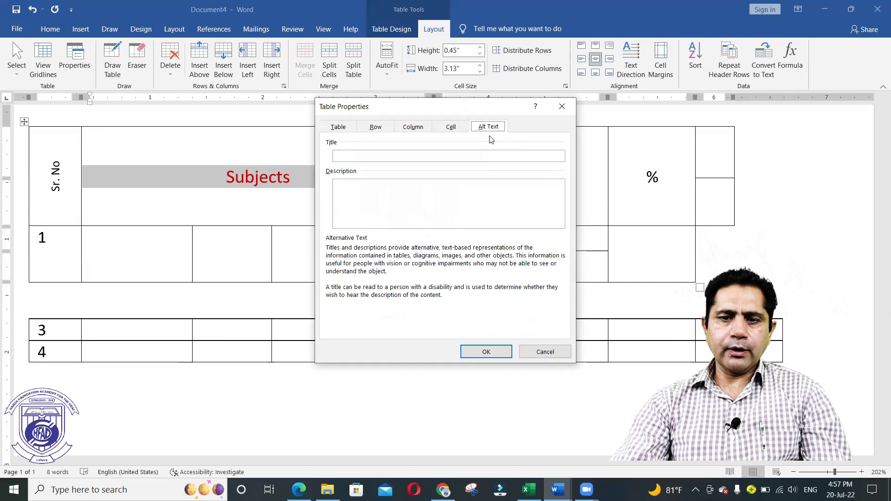
click(344, 132)
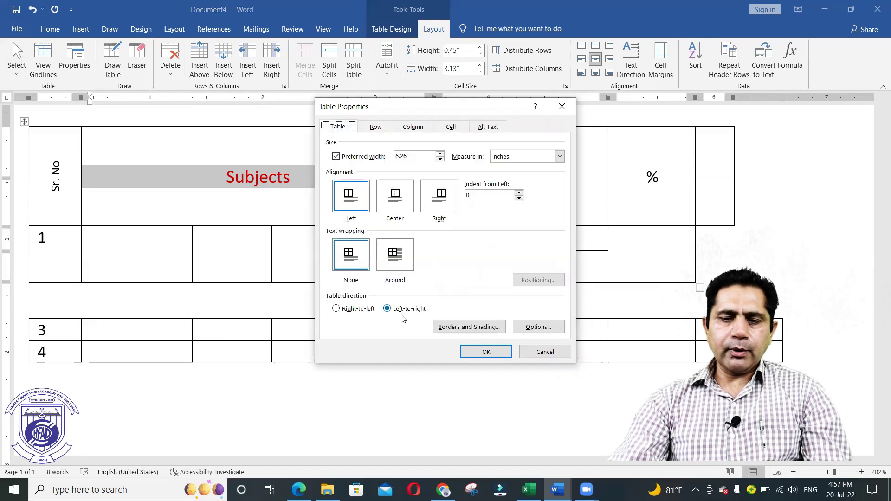
Step: In the Subjects cell's borders and shading settings, set the border color to yellow and the fill to yellow
click(484, 328)
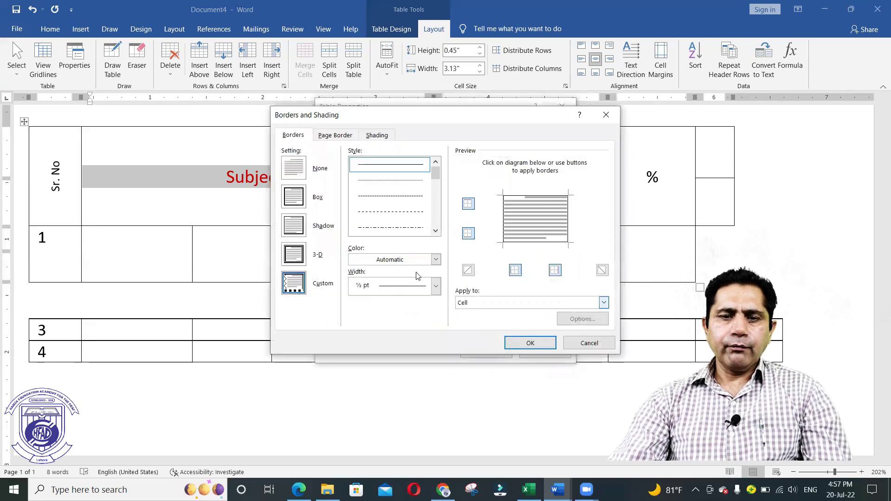
drag(420, 116, 478, 86)
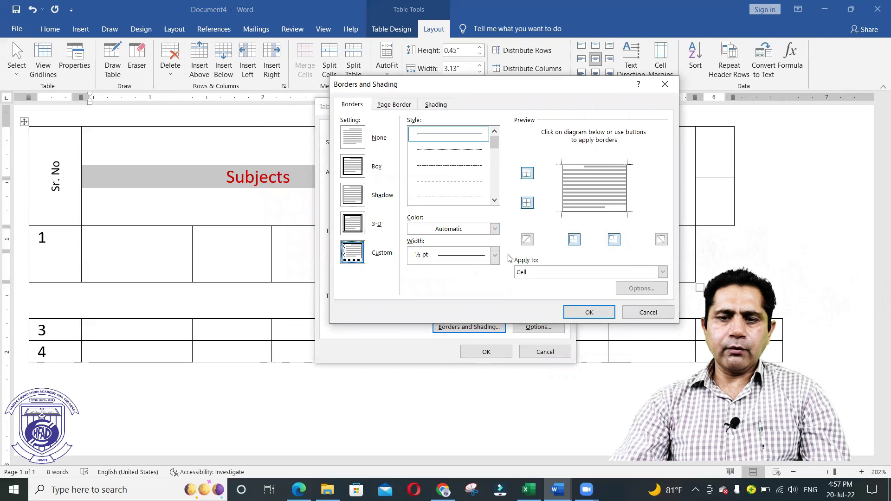
click(497, 229)
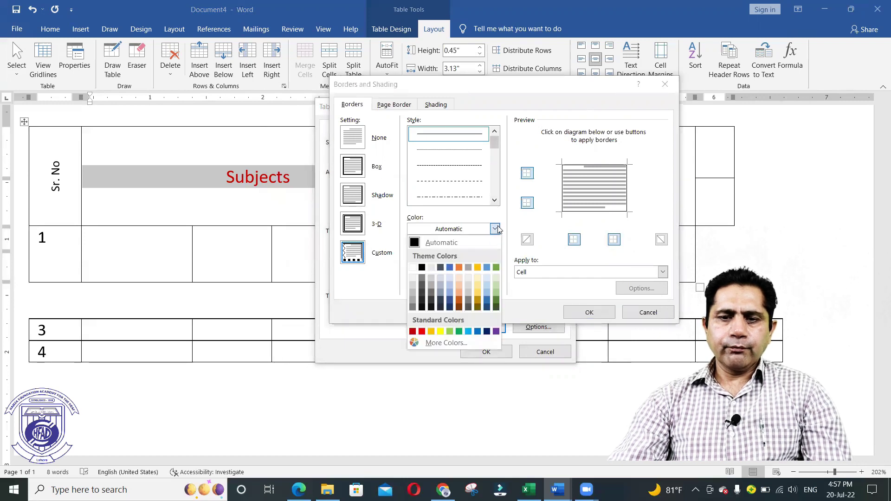
click(440, 331)
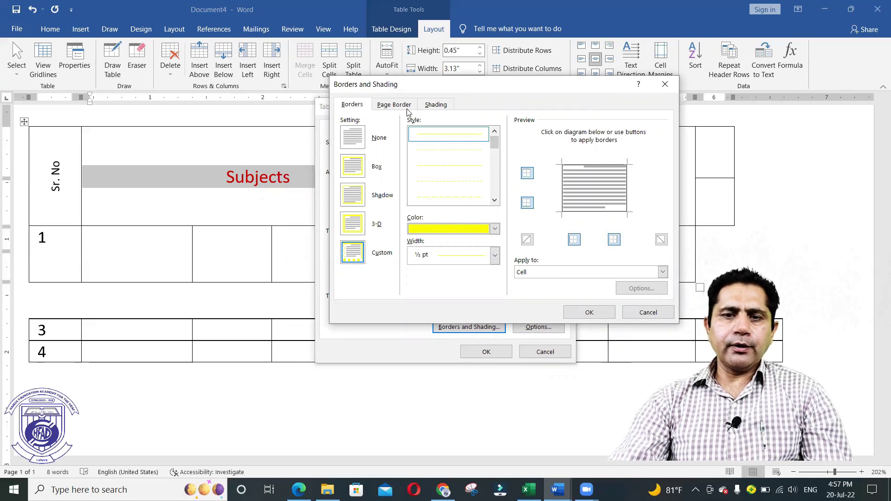
click(436, 105)
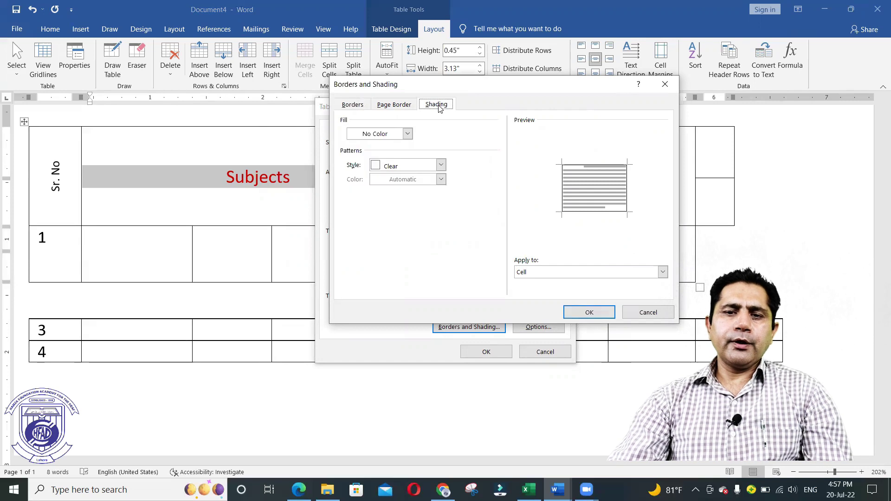
click(407, 135)
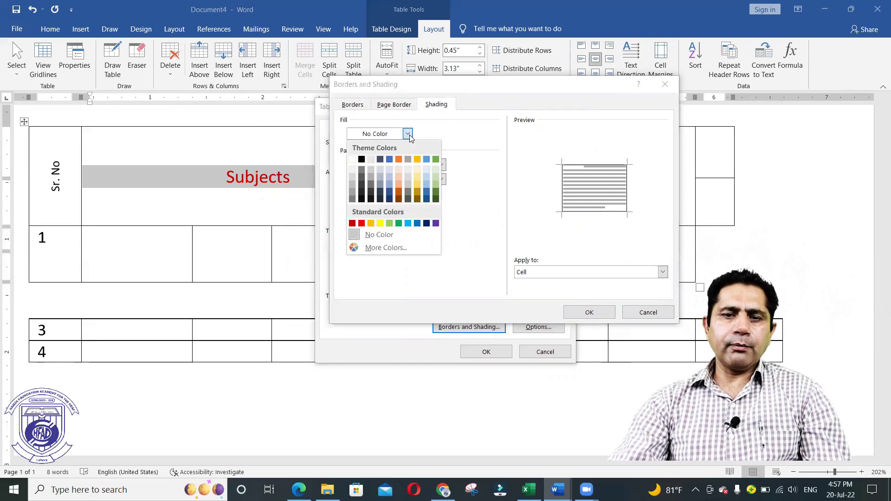
click(381, 225)
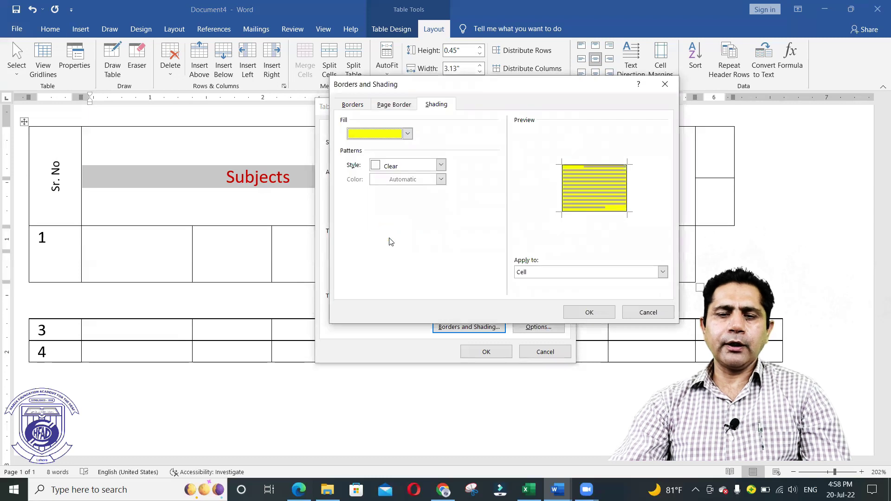
Step: Set the Subjects cell's border color to red with the double-line style, and apply the border, shading and table property settings
click(352, 105)
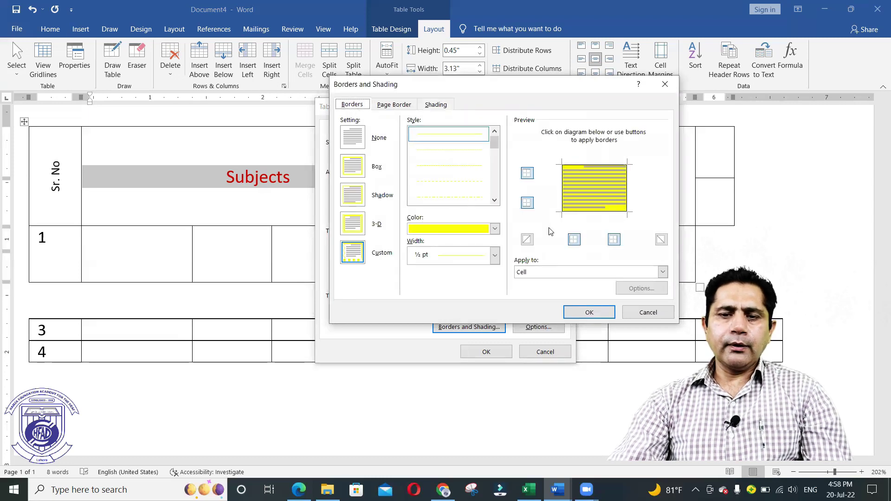
click(495, 229)
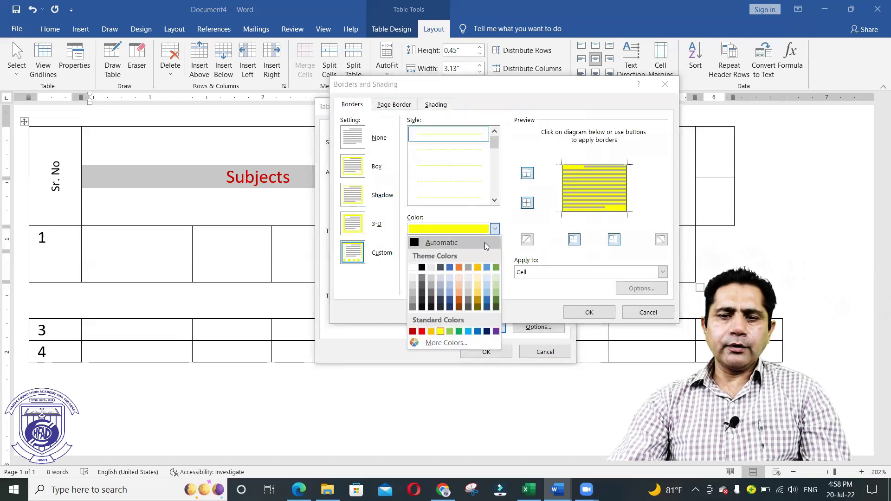
click(422, 331)
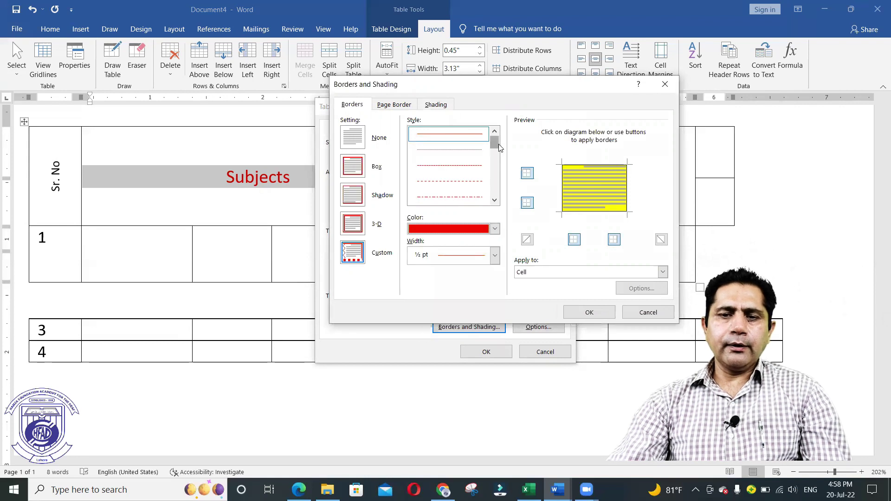
scroll(478, 151, down, 2)
scroll(472, 153, up, 1)
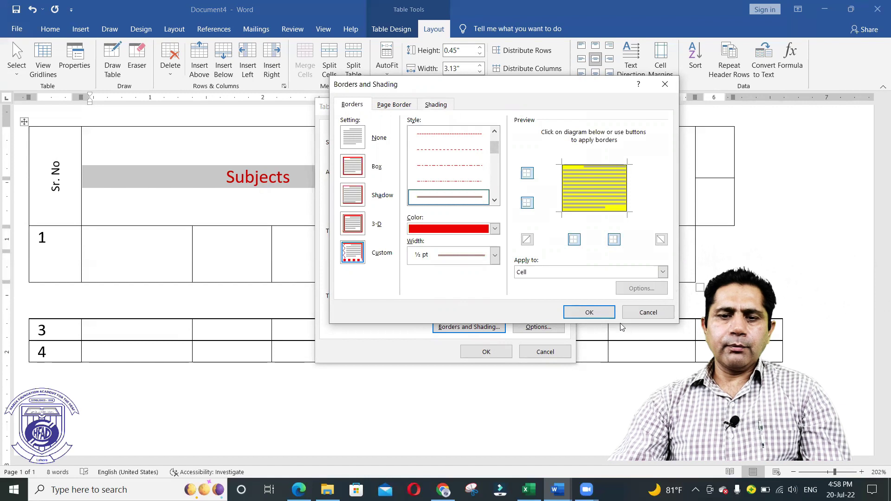
click(601, 314)
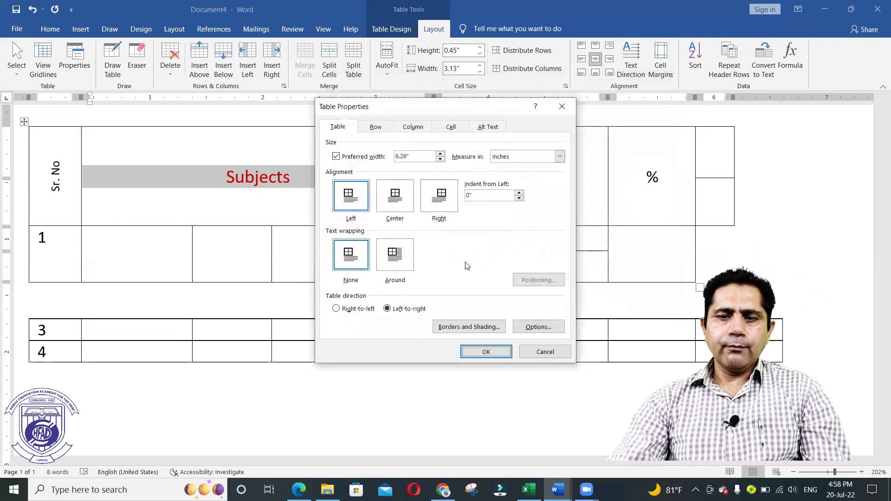
click(491, 348)
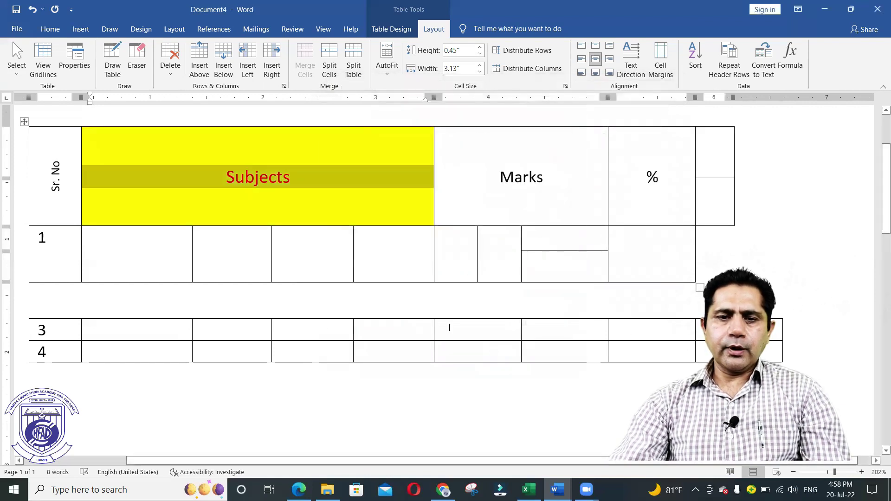
click(323, 223)
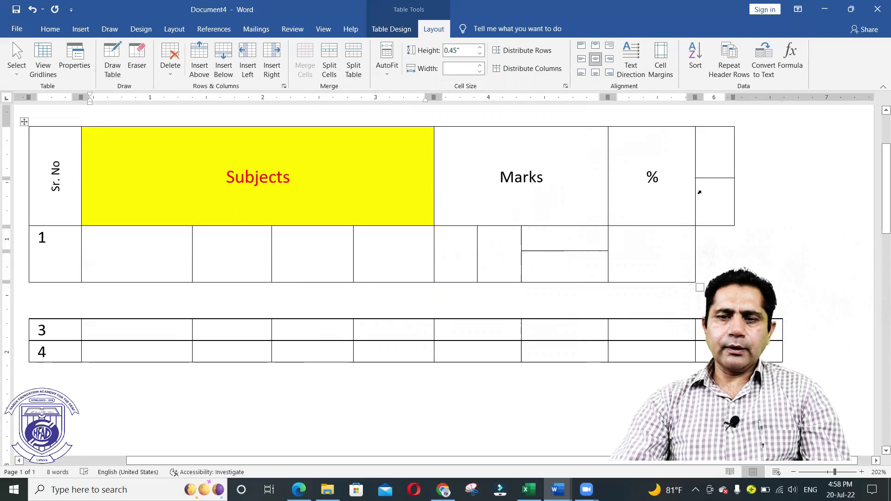
Step: Shade the two stacked header cells beside the "%" cell with the standard red fill
drag(717, 170, 721, 207)
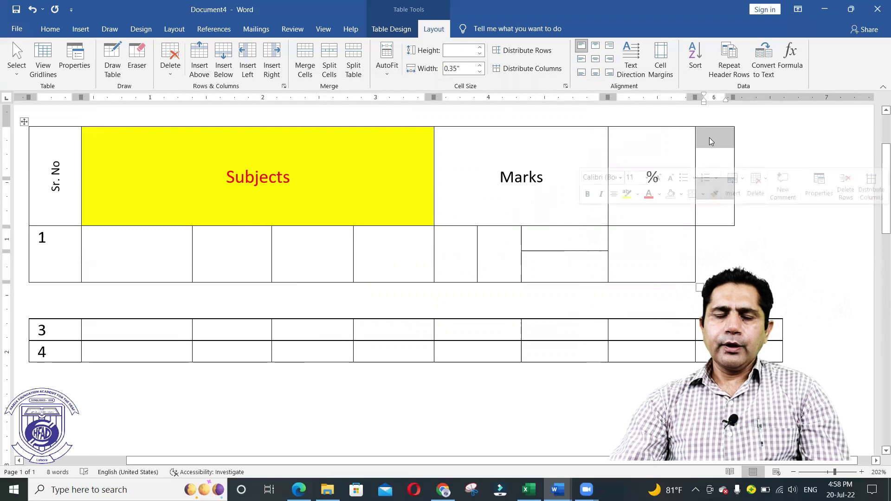
right_click(710, 141)
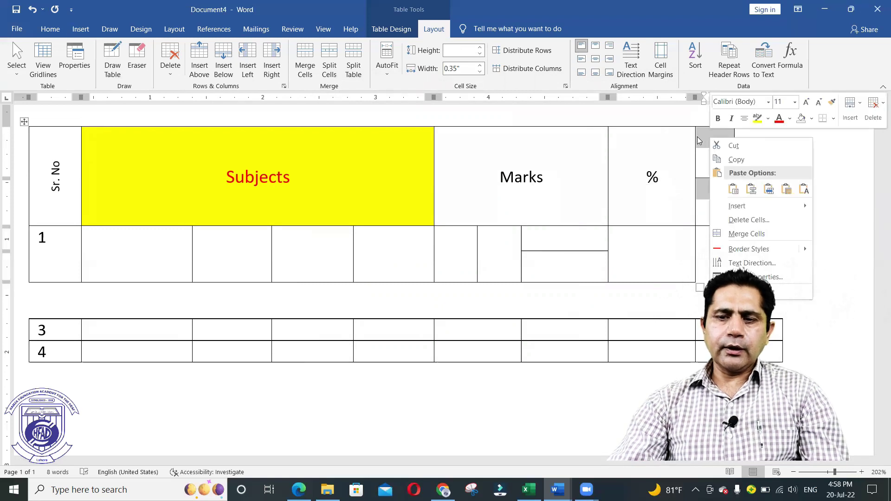
click(86, 64)
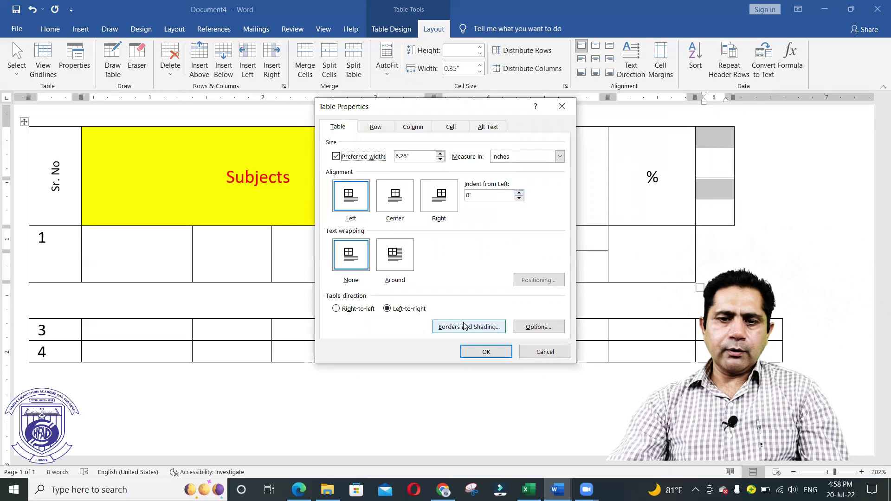
click(503, 327)
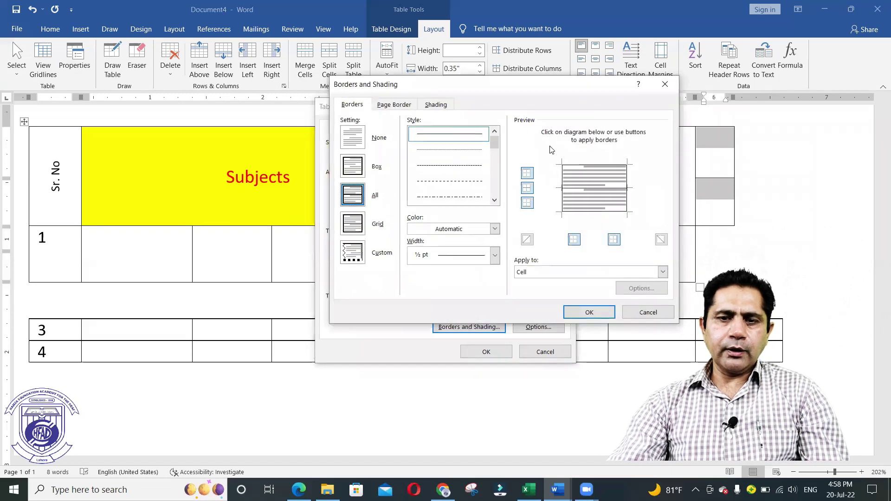
click(437, 104)
click(408, 134)
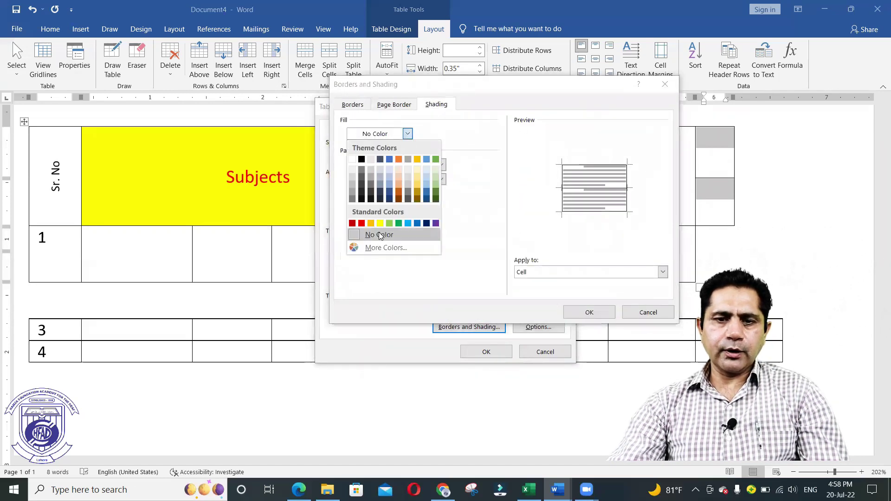
click(362, 224)
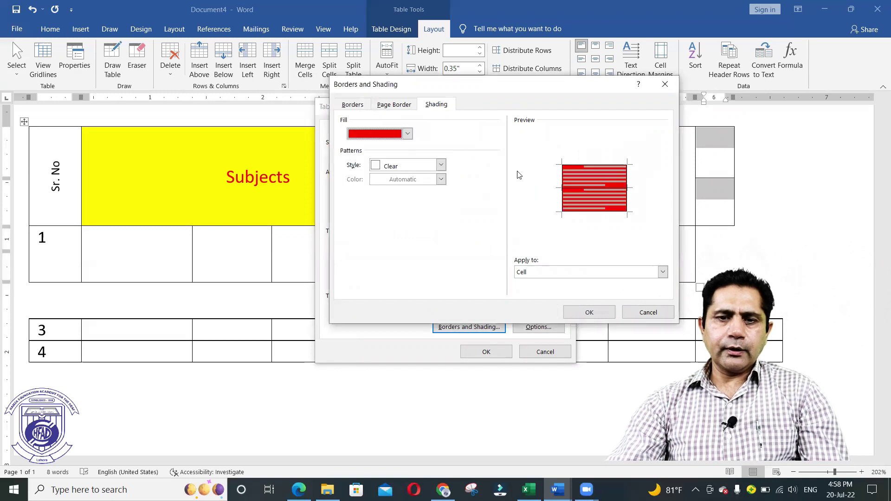
click(574, 312)
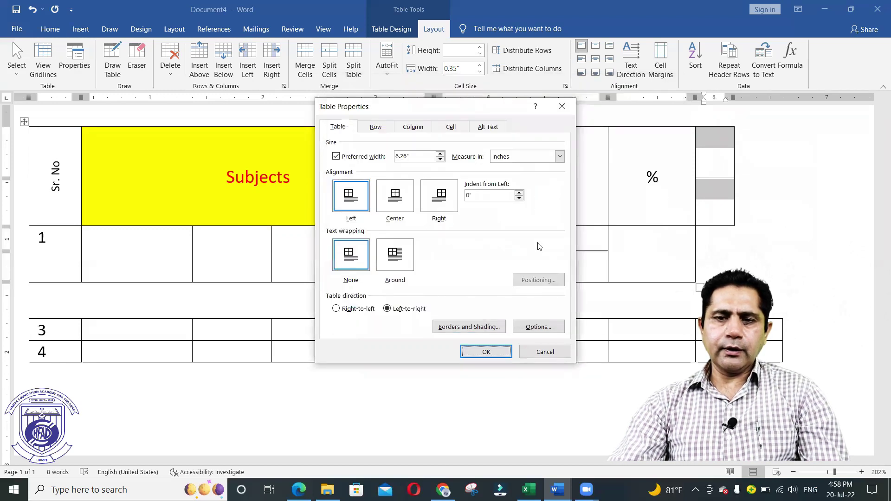
click(503, 353)
click(685, 189)
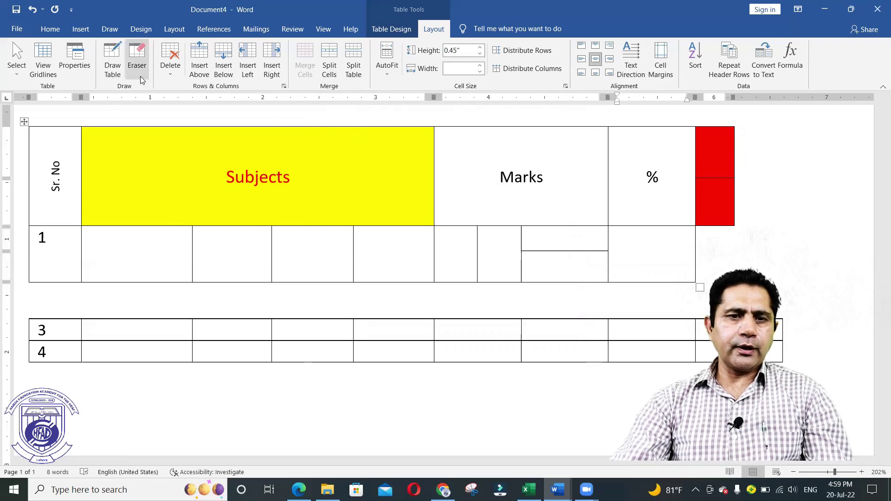
Step: View the table's default cell margin and spacing options from row 1, leaving them as they are
click(314, 250)
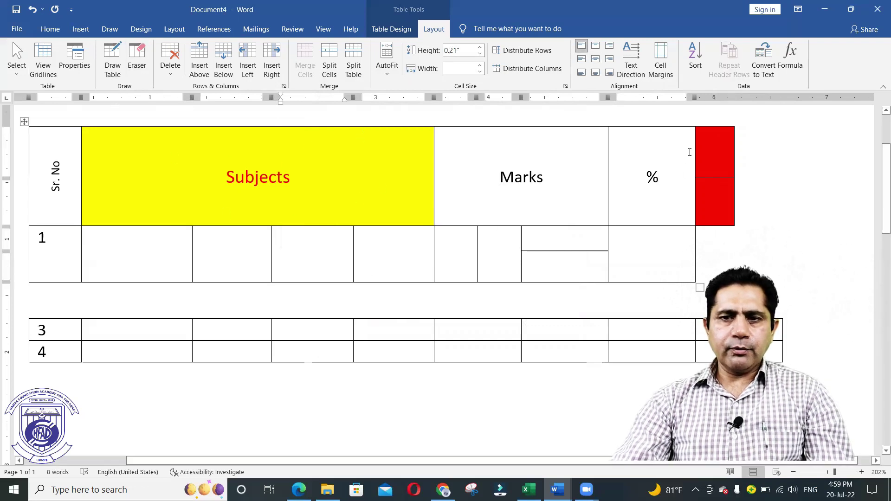
click(668, 72)
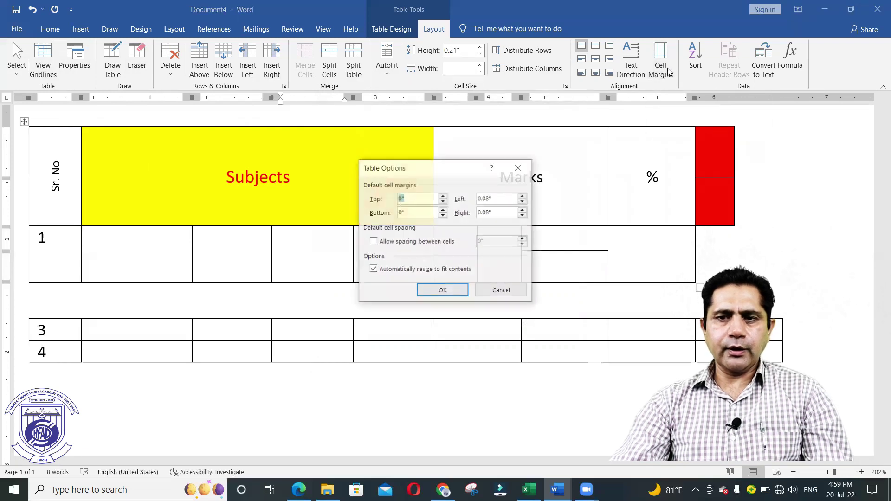
click(501, 291)
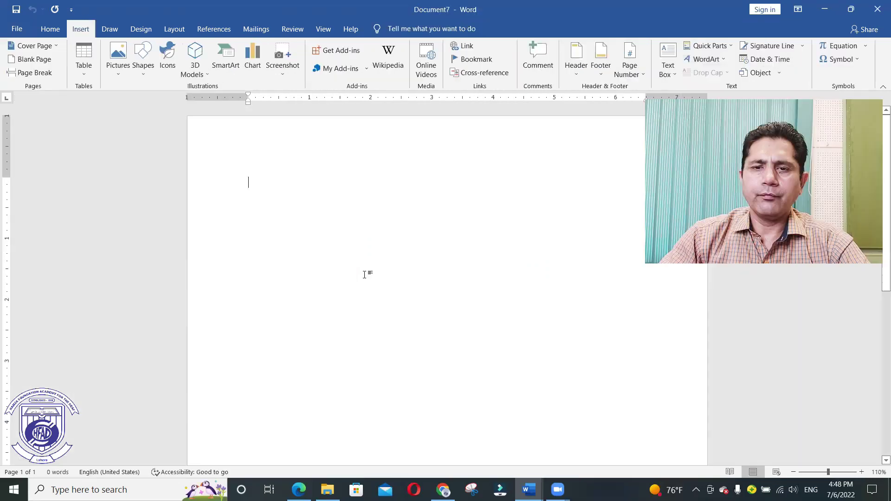
Step: Browse the List, Process and Cycle categories of SmartArt graphics and preview the Basic Cycle layout
click(227, 68)
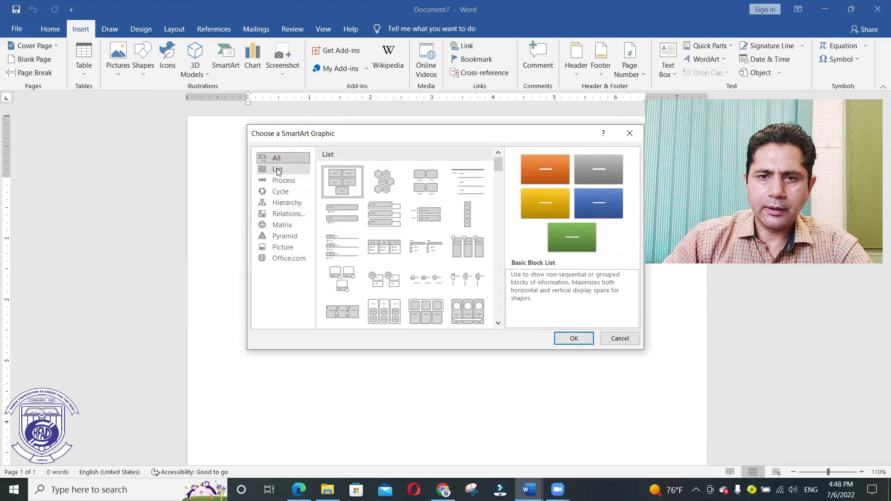
click(277, 170)
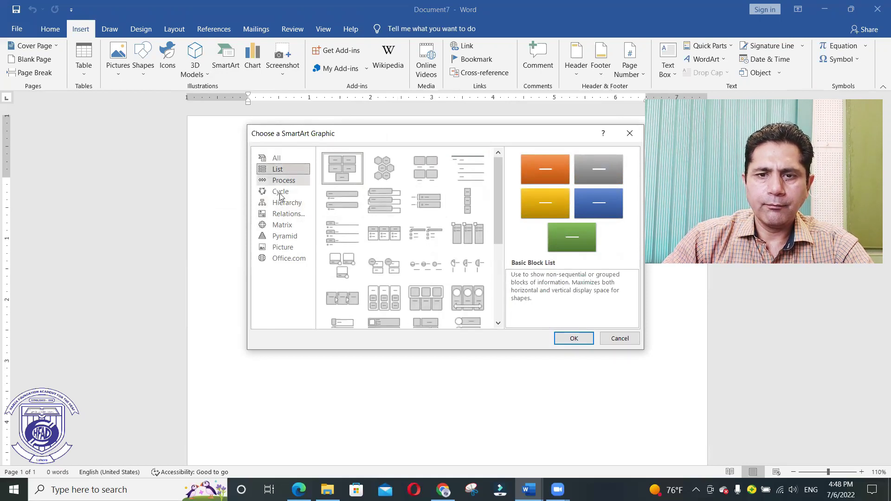
click(293, 184)
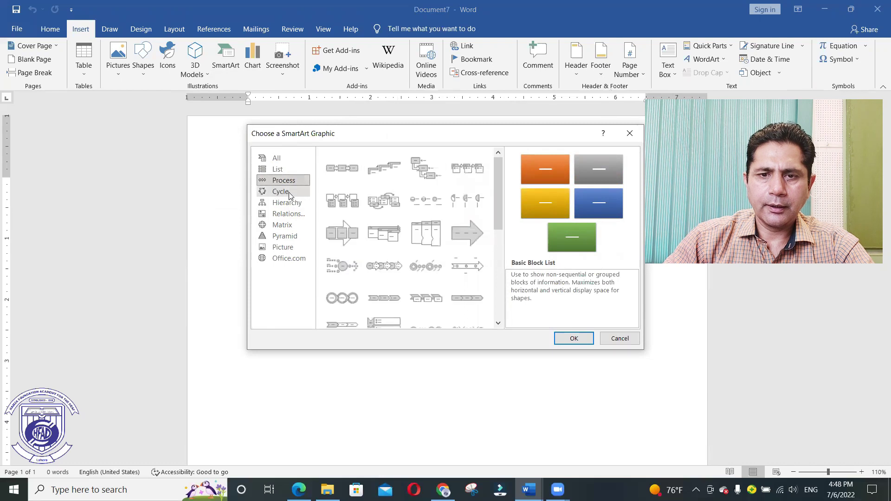
click(293, 191)
click(290, 184)
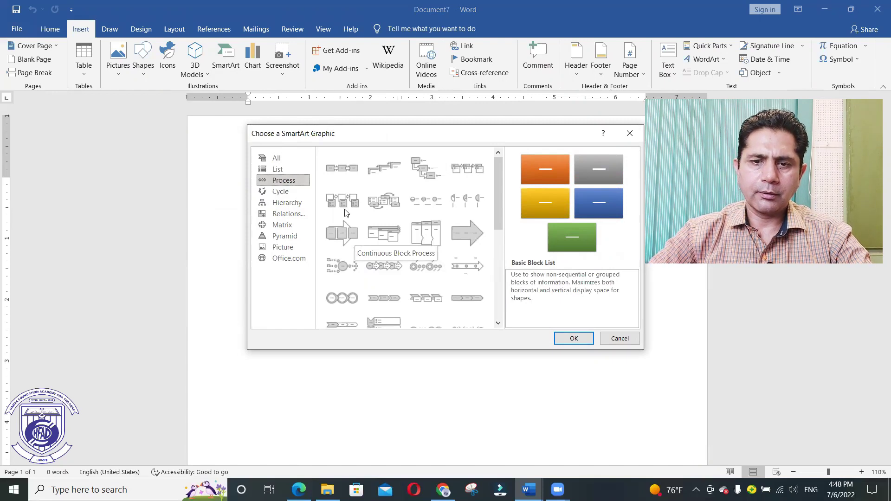
click(292, 193)
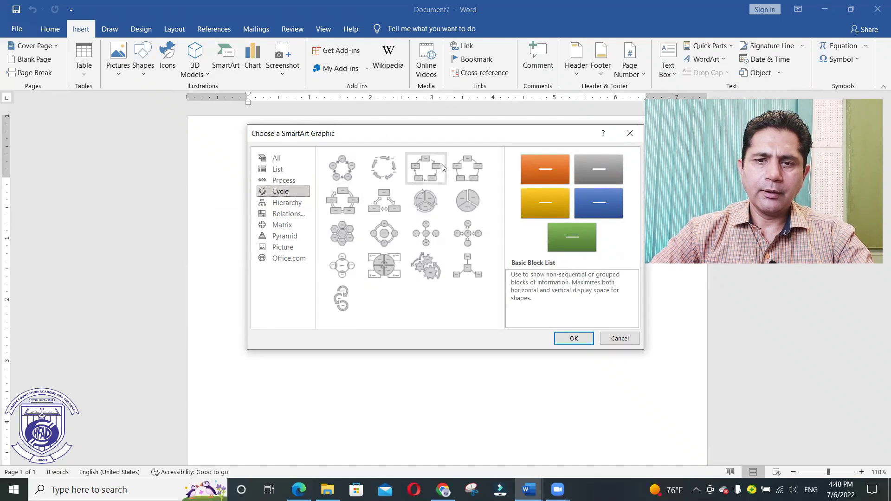
click(343, 165)
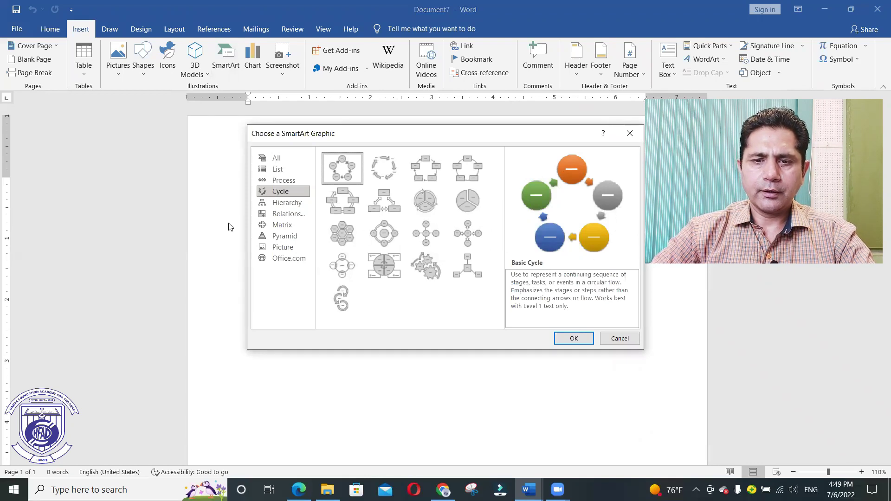
Step: Preview the Bending Picture Accent List layout in the List category, and insert a Stacked List SmartArt graphic instead
click(286, 171)
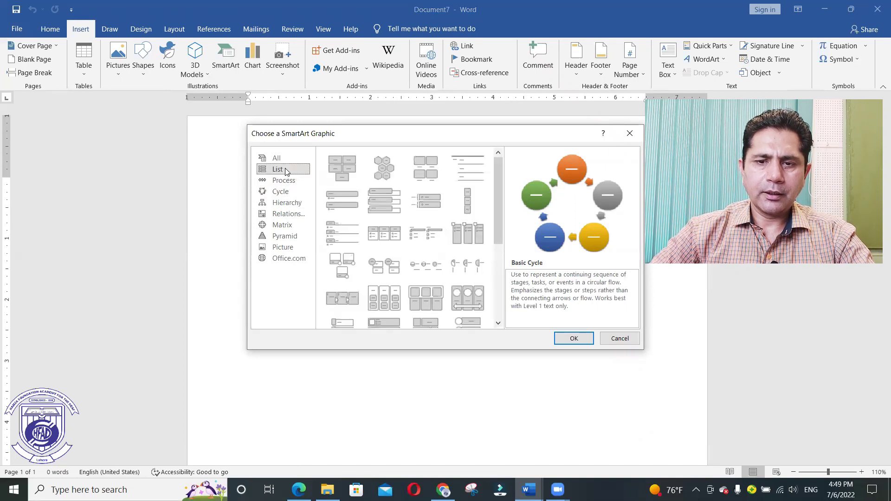
click(343, 264)
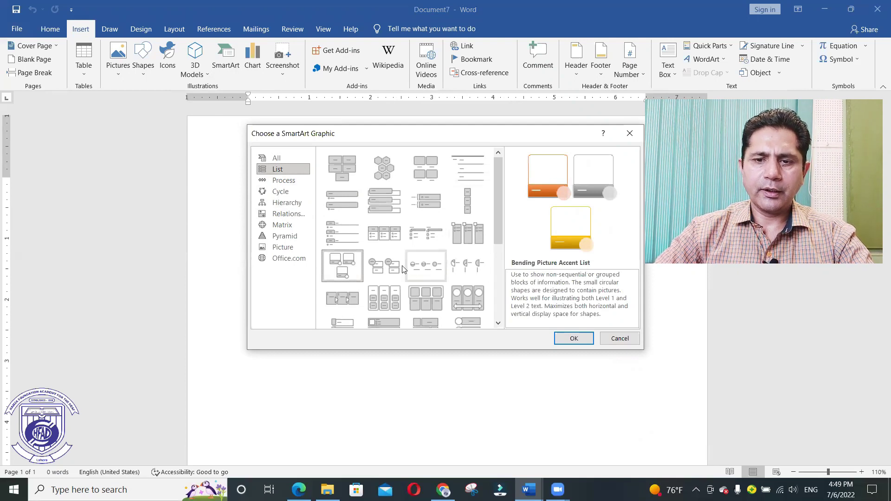
click(387, 267)
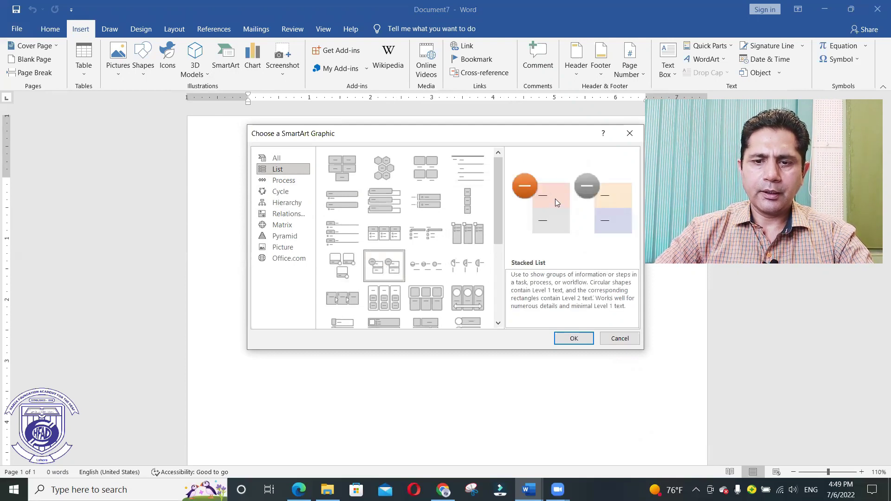
click(573, 340)
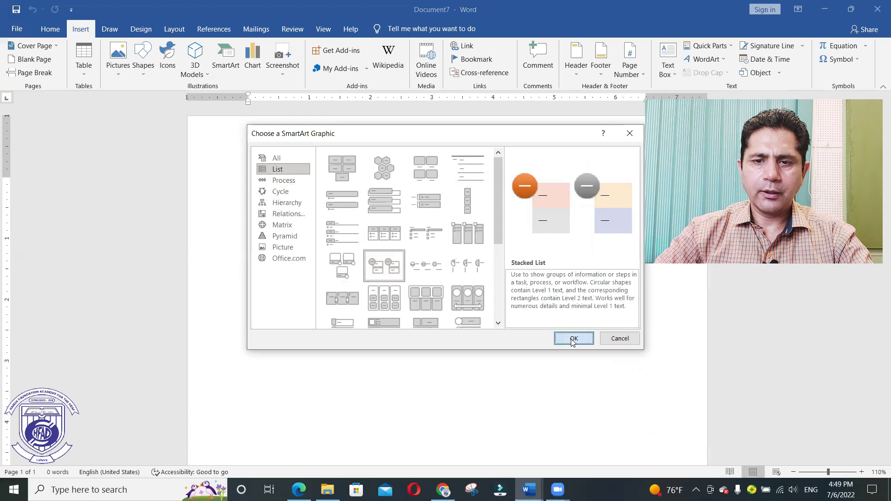
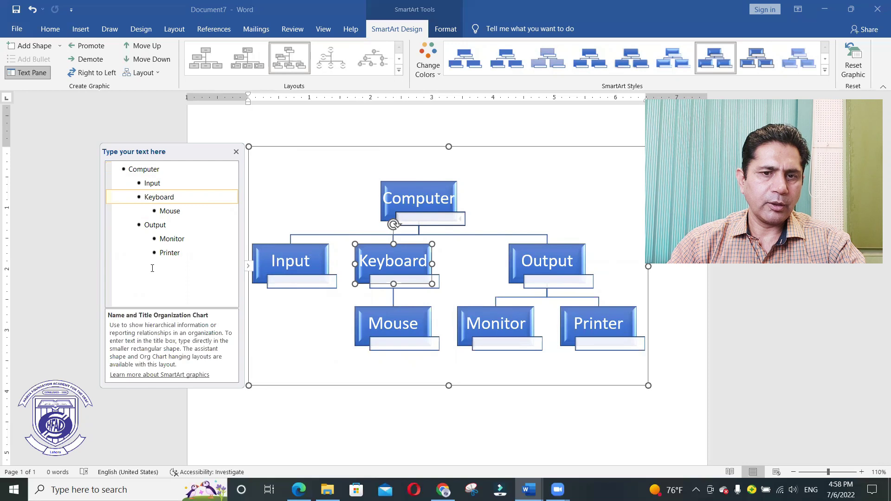
Step: Demote the Keyboard entry one level under Input in the organization chart, and leave the graphic
key(Tab)
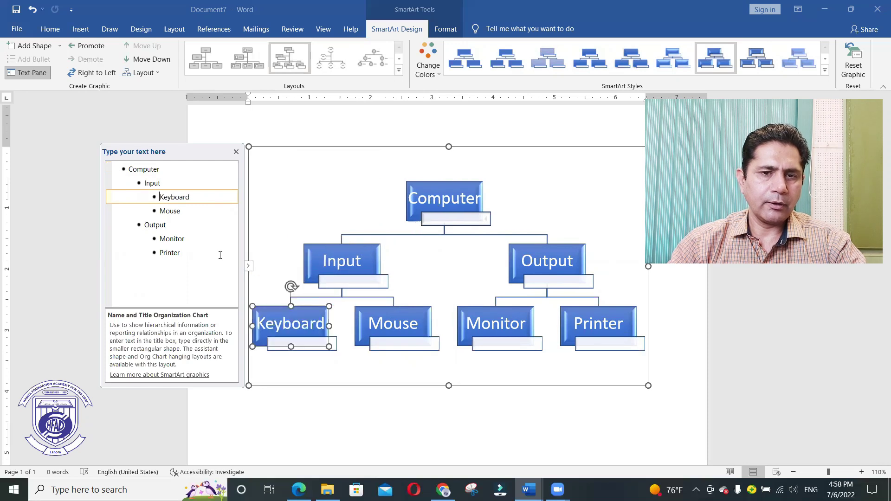
click(391, 373)
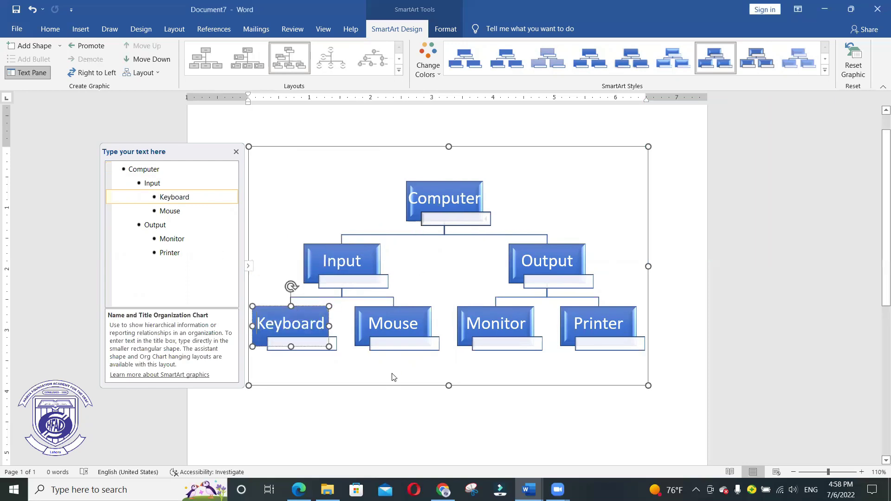
click(677, 219)
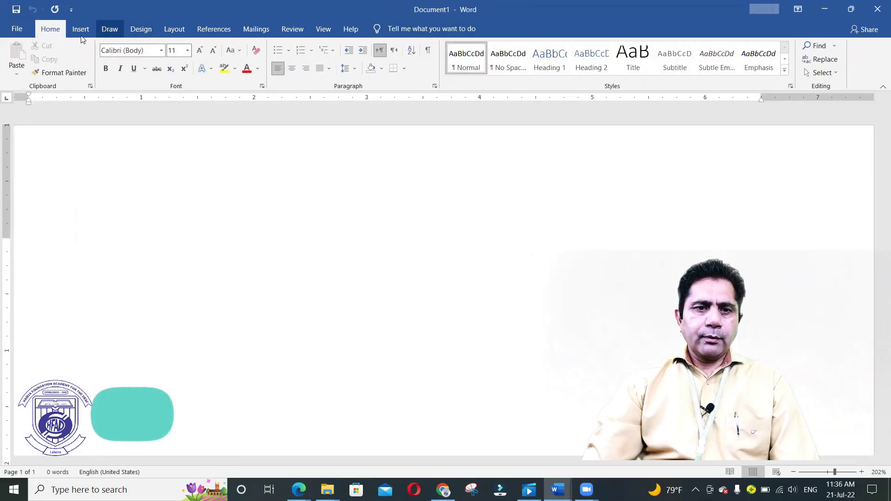
Step: Insert a new blank equation in the empty document and select its placeholder for editing
click(80, 29)
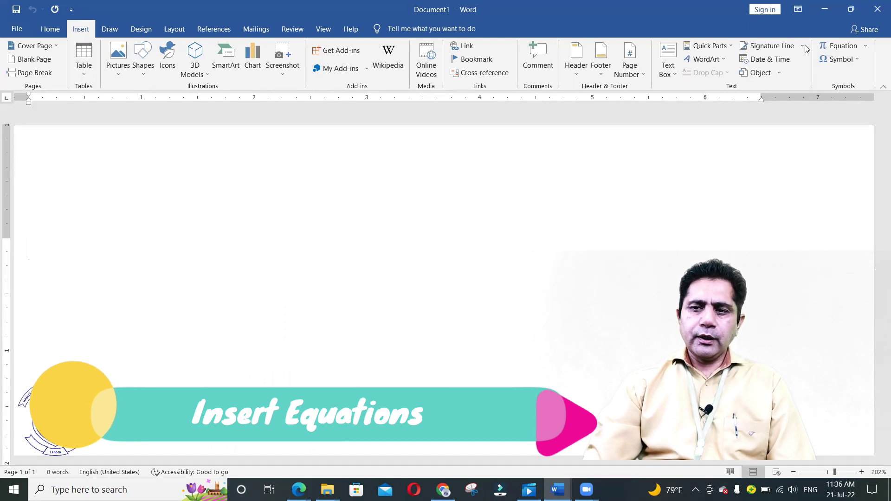
click(841, 48)
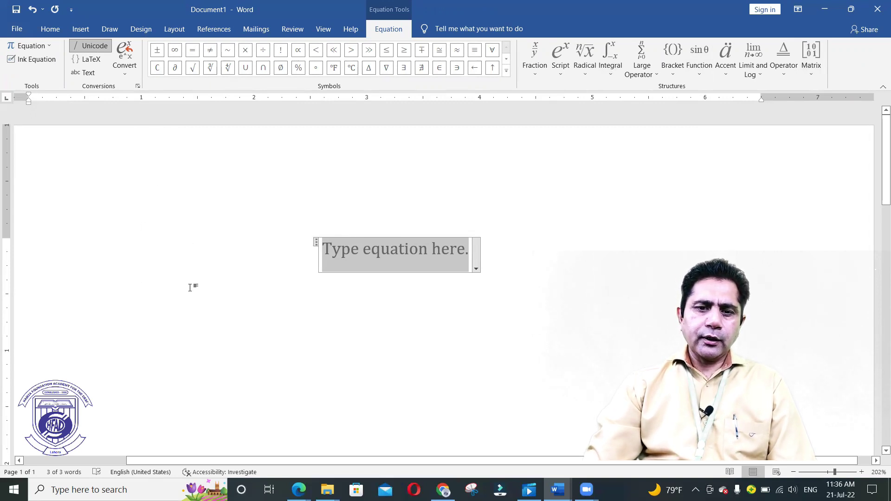
click(201, 285)
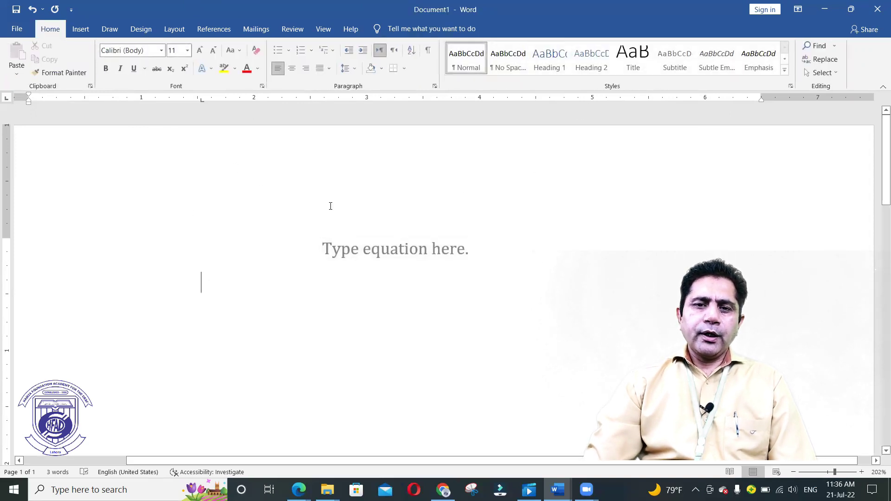
click(369, 253)
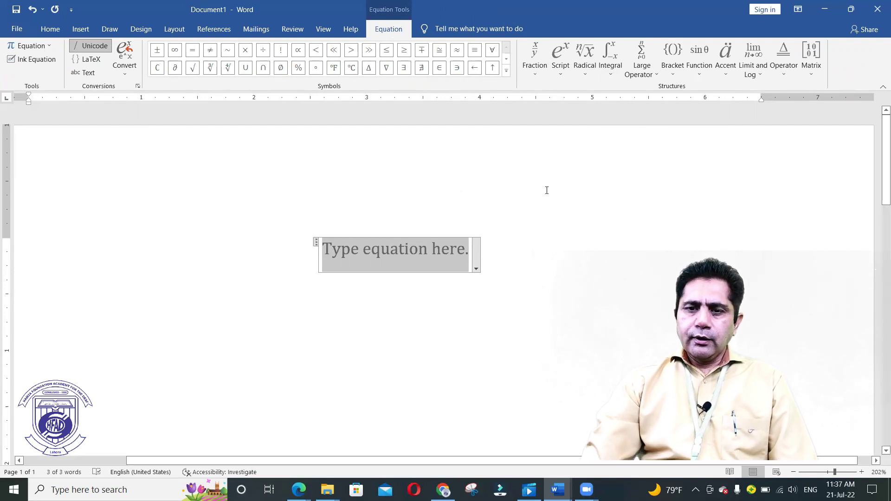
Step: Insert a stacked fraction in the equation with 2 as the numerator and 5 as the denominator
click(534, 75)
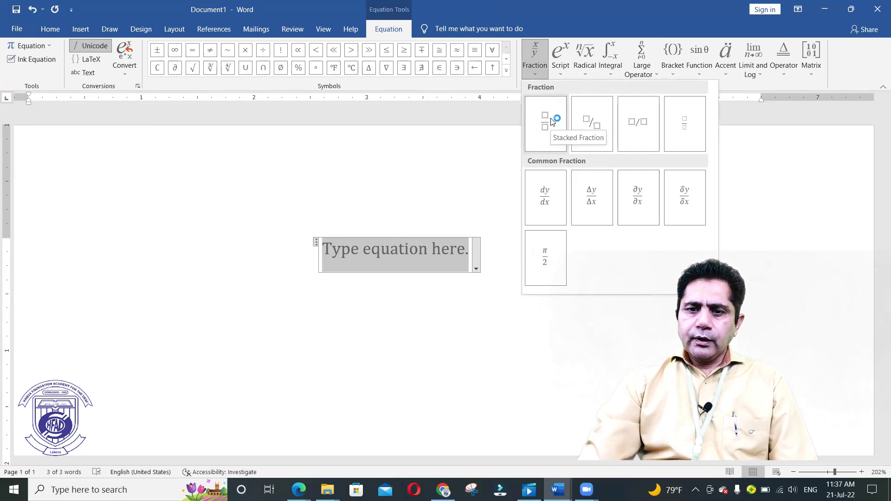
click(551, 121)
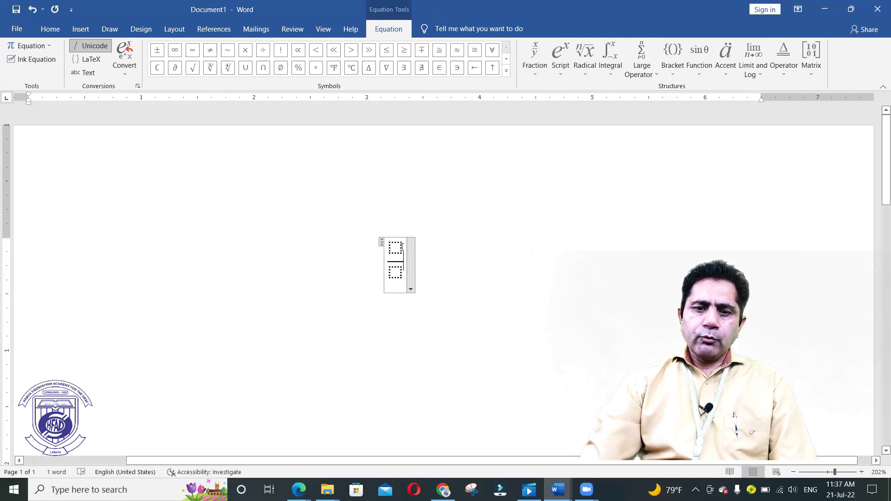
click(396, 248)
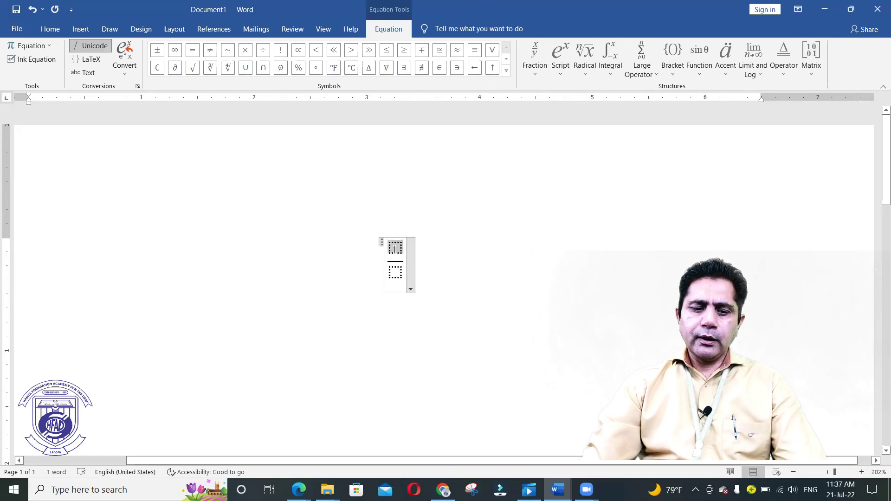
text(2)
click(397, 272)
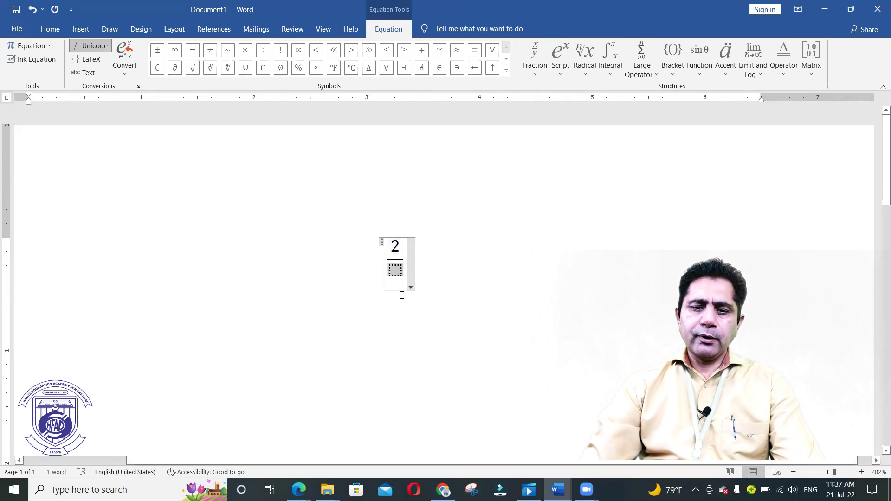
text(5)
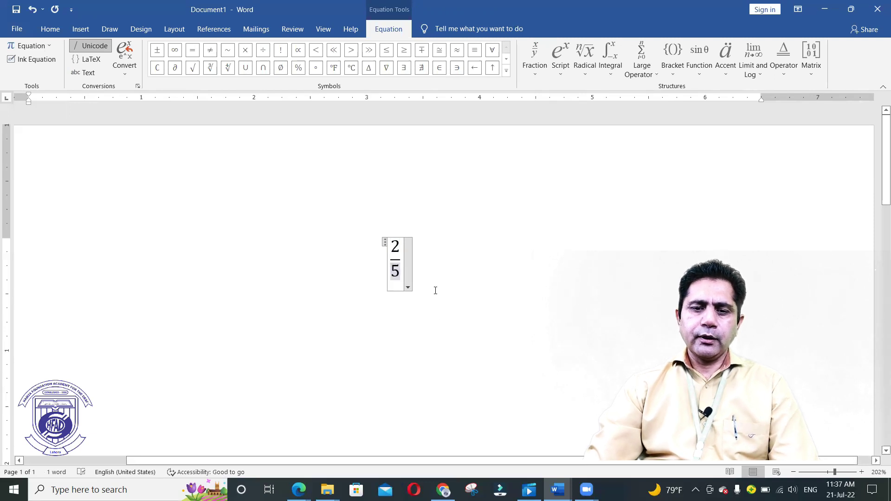
Step: Add a superscript structure after the fraction with 5 as the base and 3 as the exponent
click(401, 257)
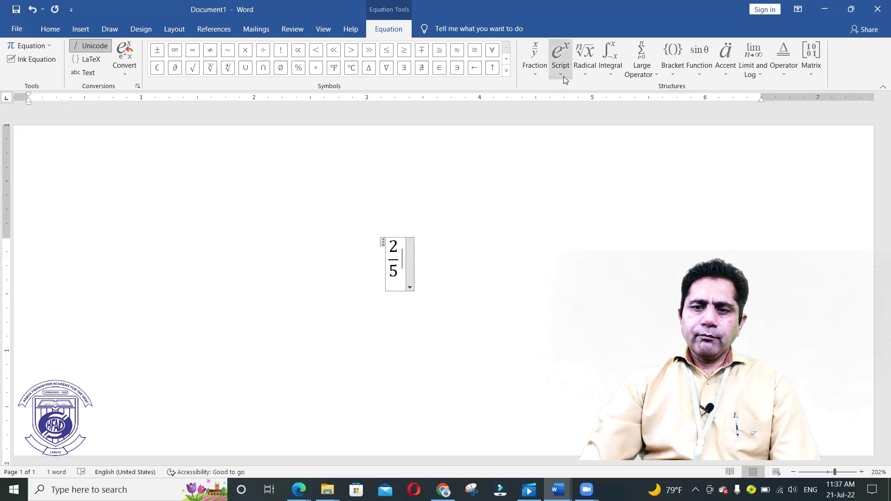
click(533, 78)
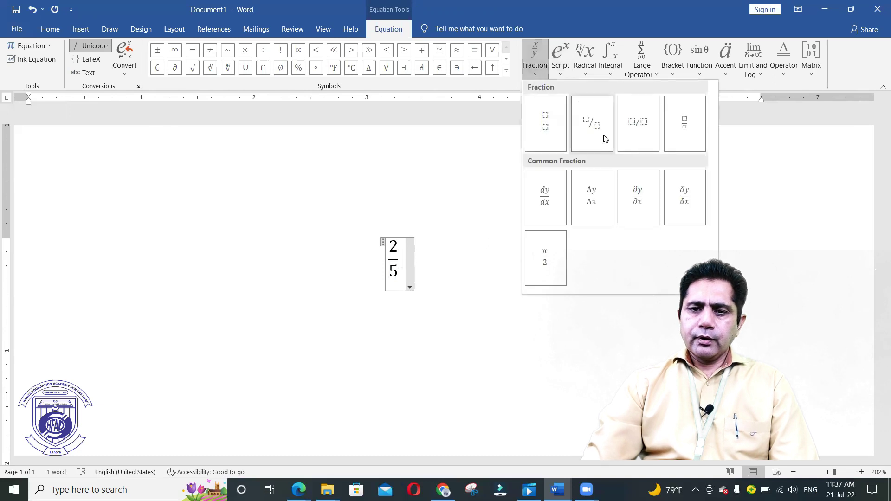
click(562, 74)
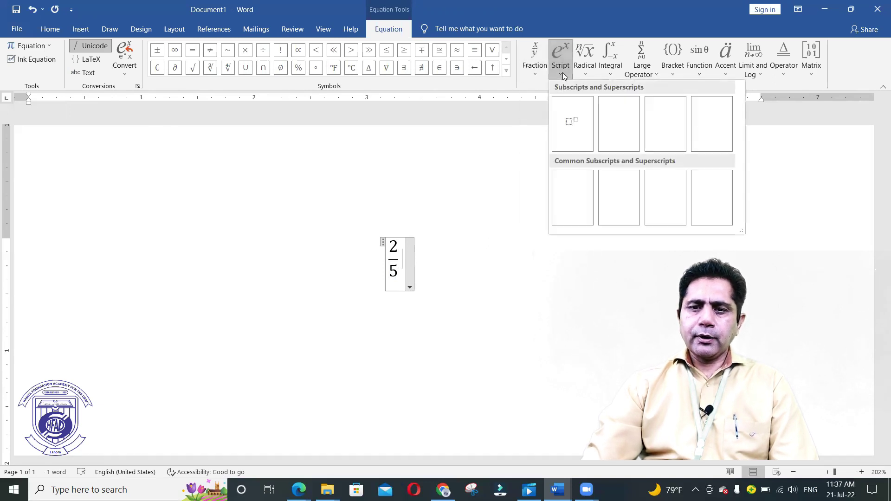
click(576, 127)
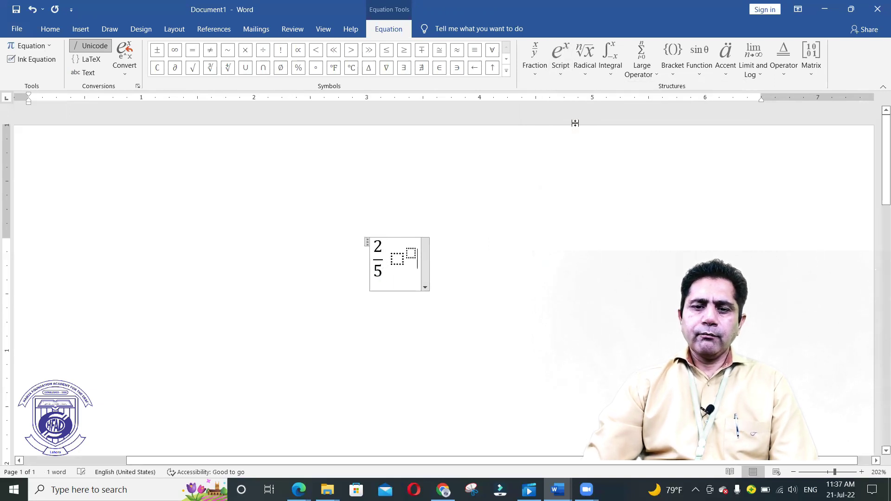
click(398, 258)
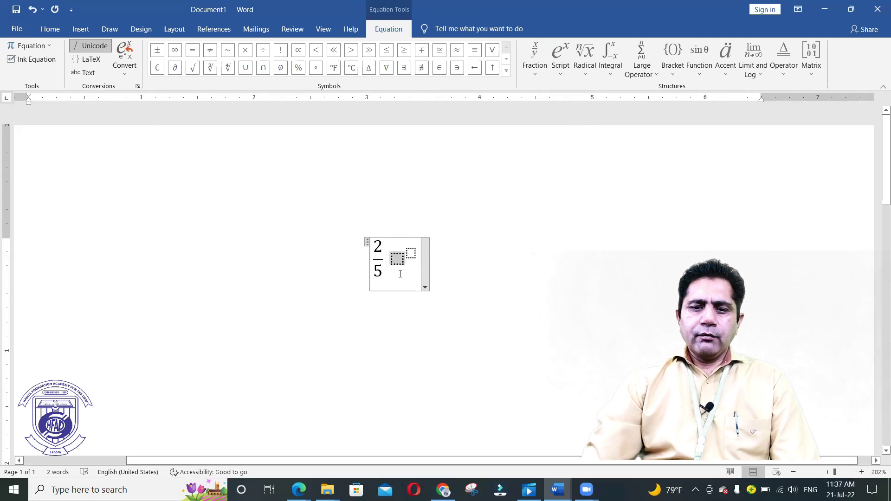
text(5)
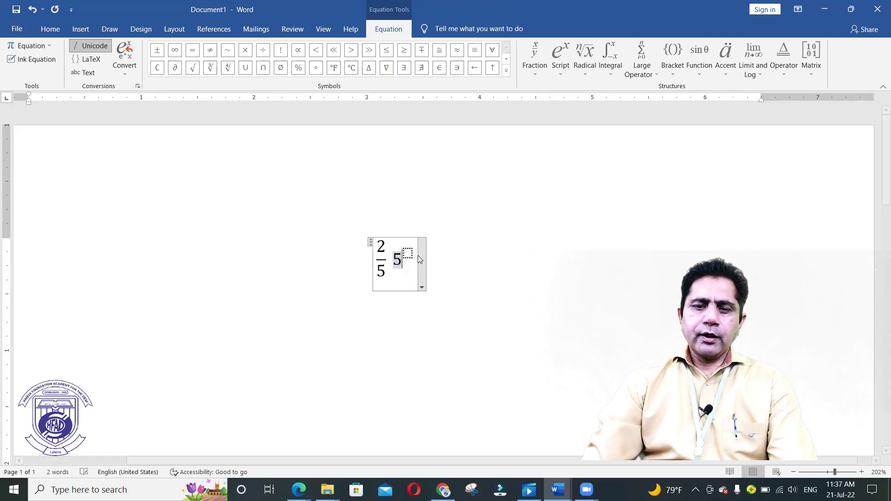
click(408, 254)
text(3)
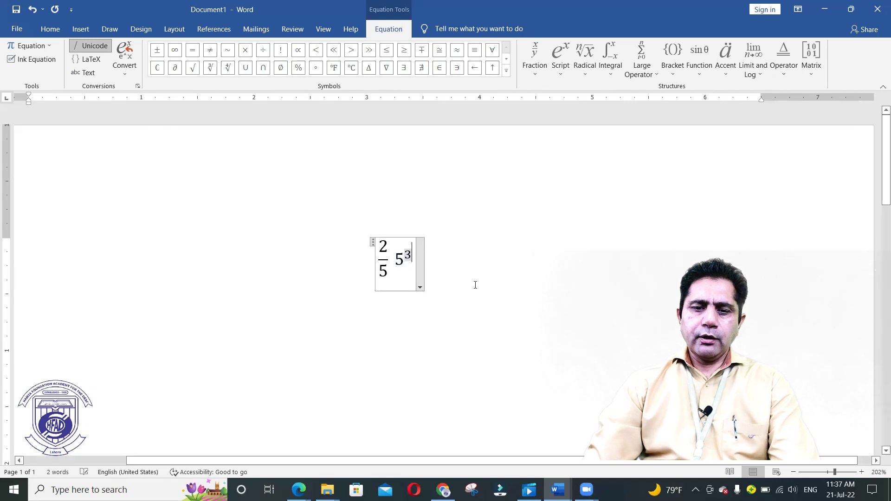
Step: Add a plus sign between the fraction and the power, and another plus sign at the equation's end
click(393, 262)
text(+ )
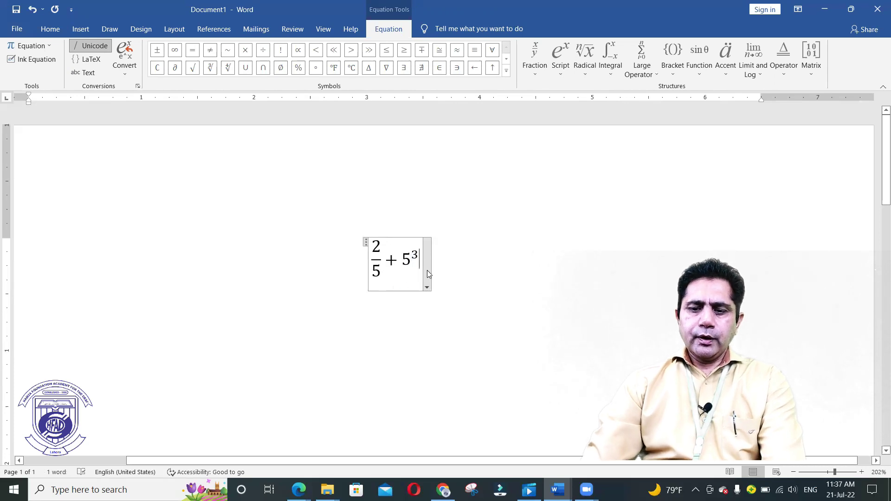
text(+)
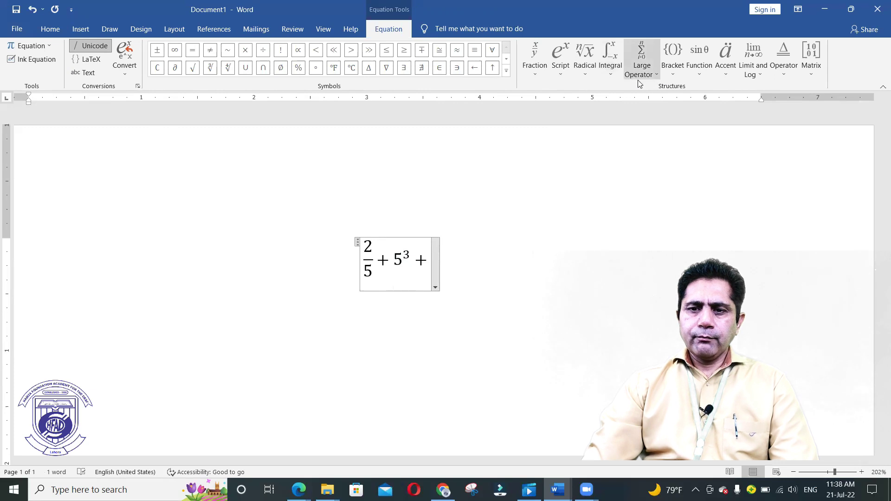
Step: Examine the available equation structures, from integrals, large operators, brackets and functions through accents, limits, operators and matrices to fractions, scripts and radicals
click(608, 73)
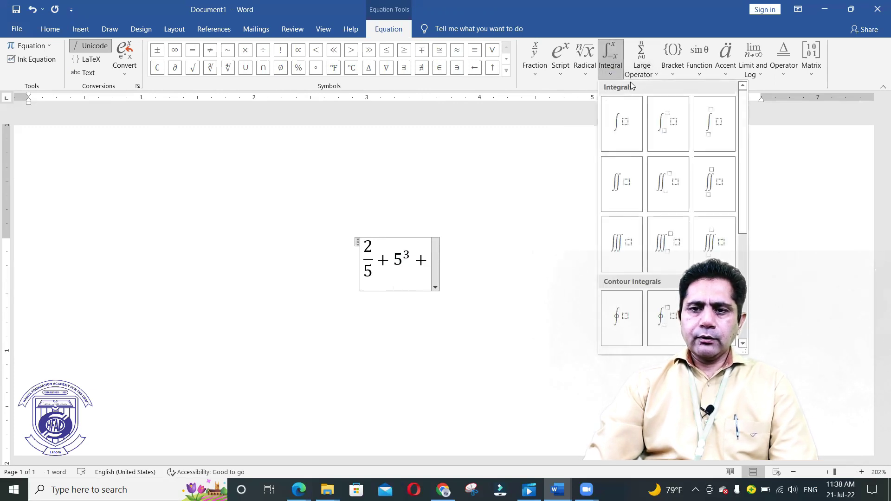
click(656, 76)
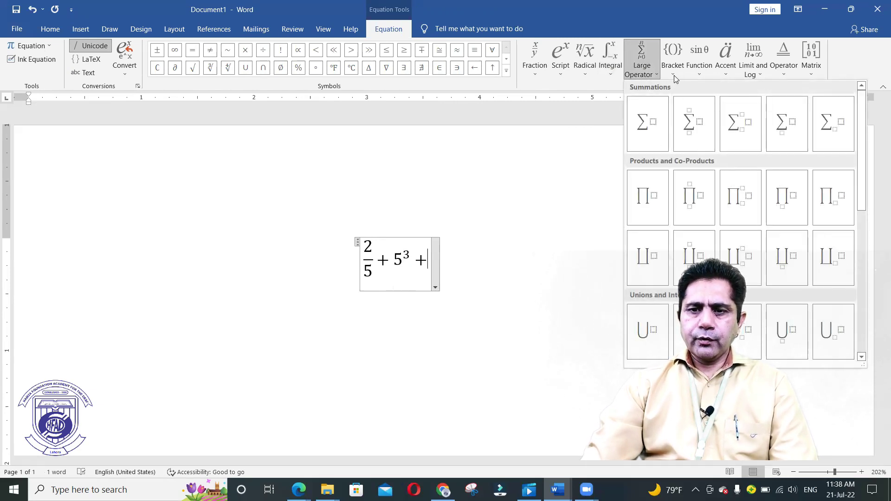
click(673, 75)
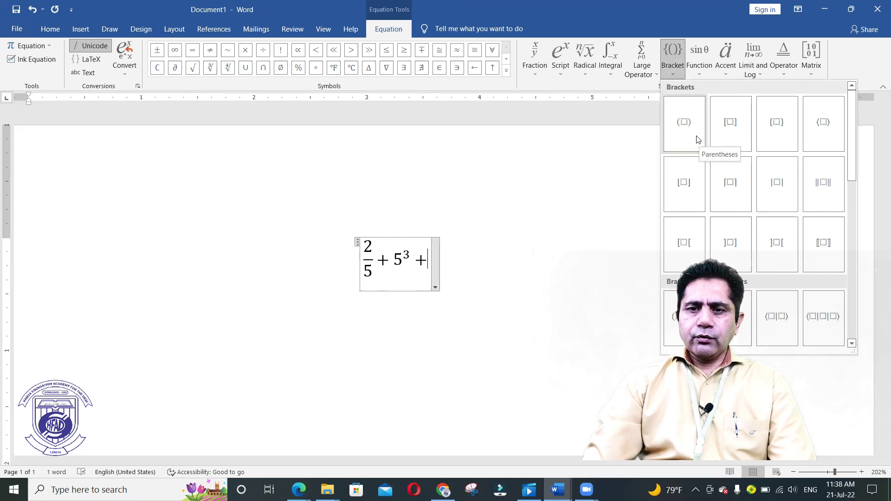
click(698, 73)
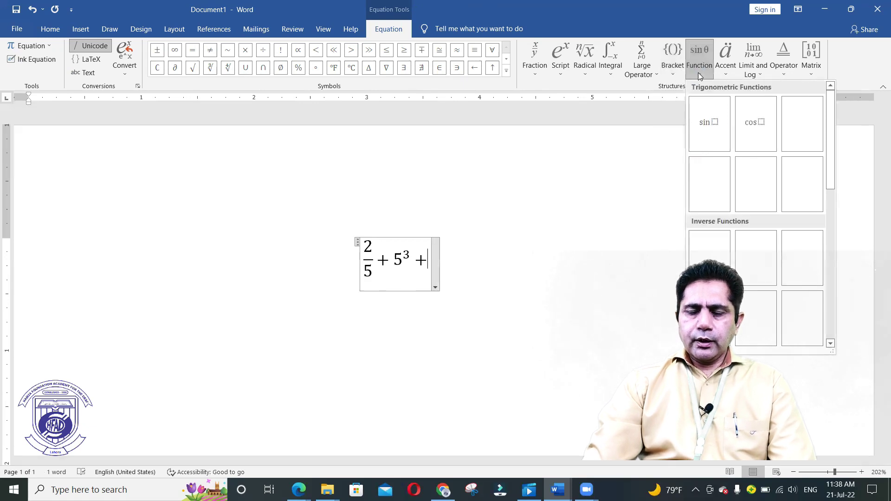
click(726, 70)
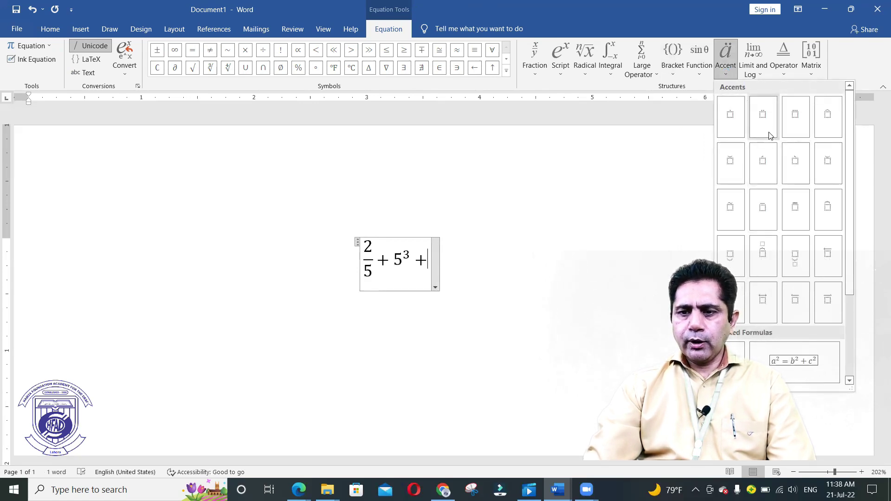
click(762, 74)
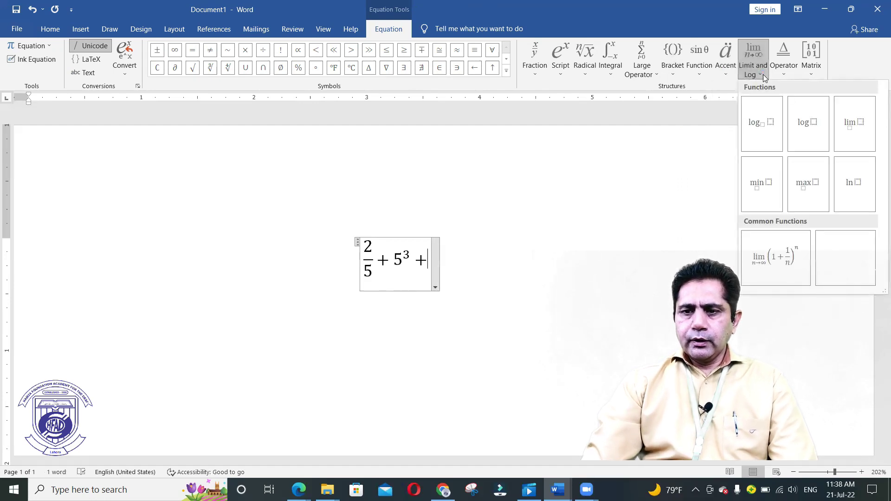
click(784, 74)
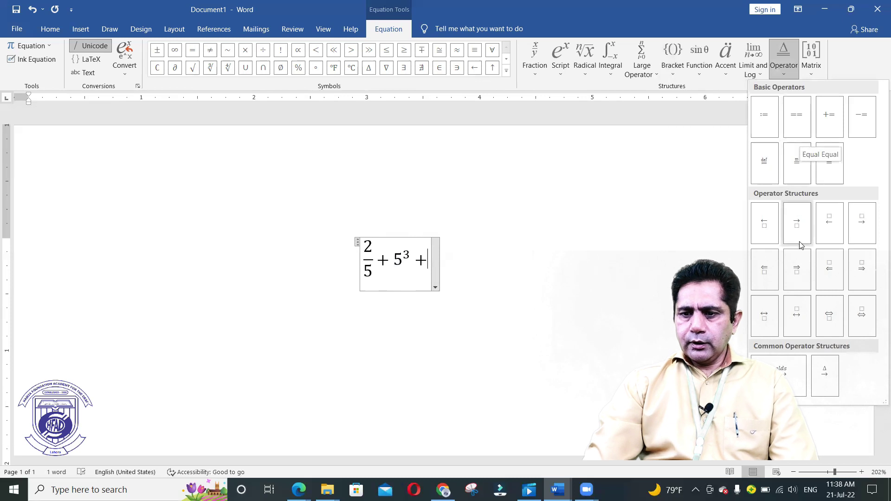
click(811, 73)
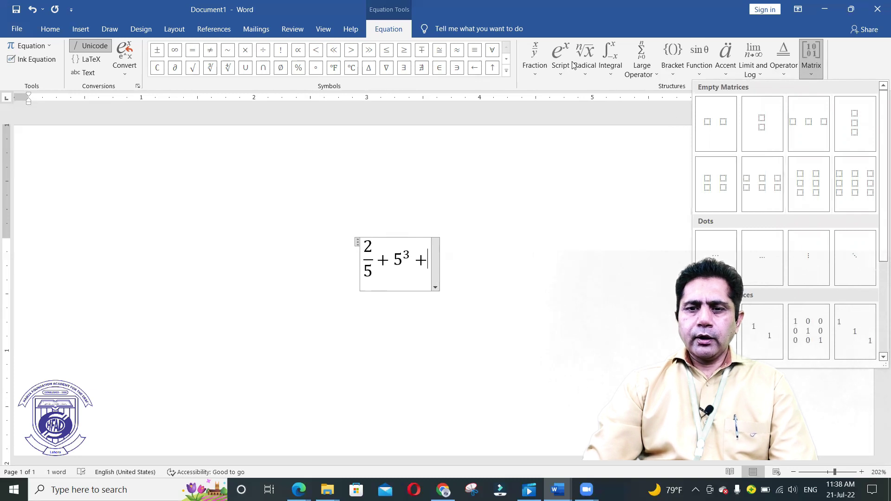
click(534, 75)
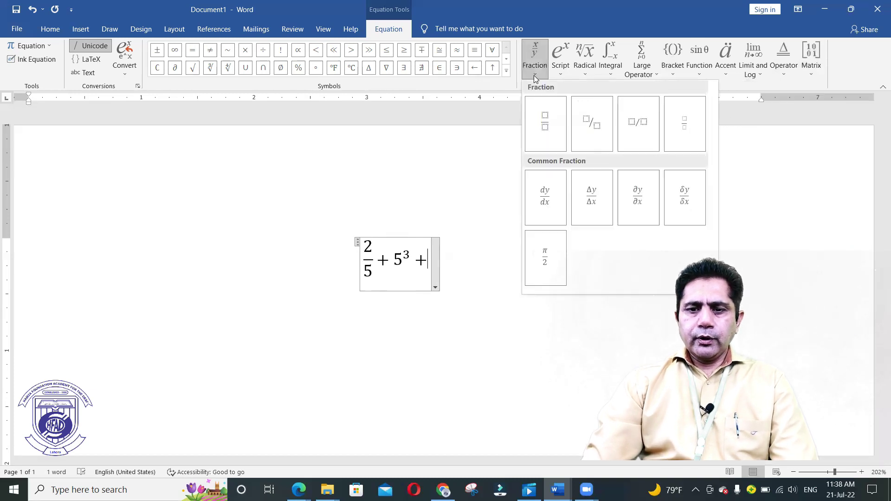
click(565, 76)
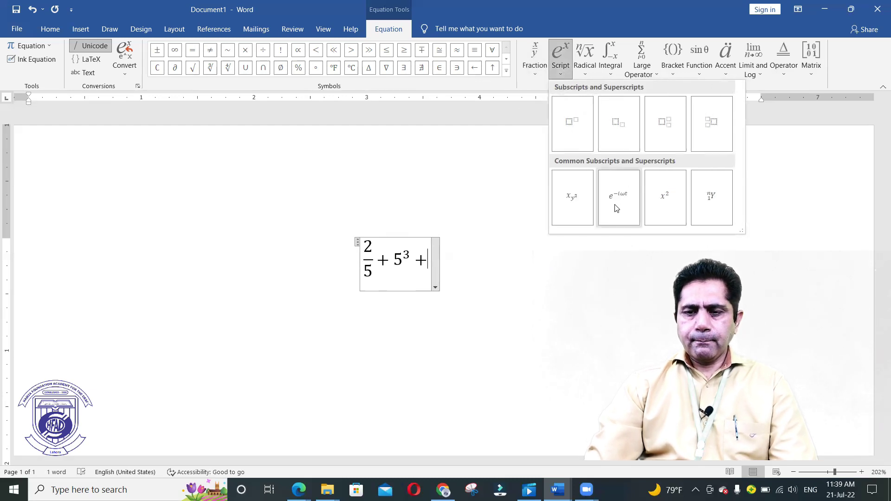
click(587, 73)
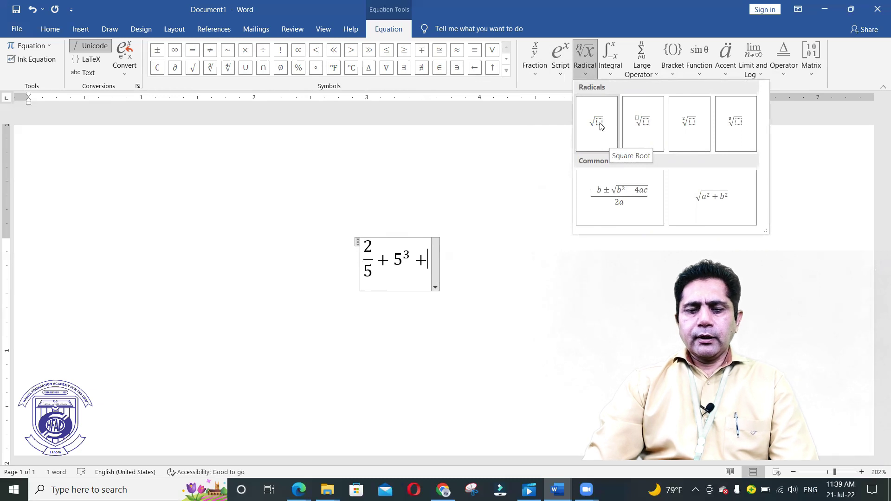
key(Escape)
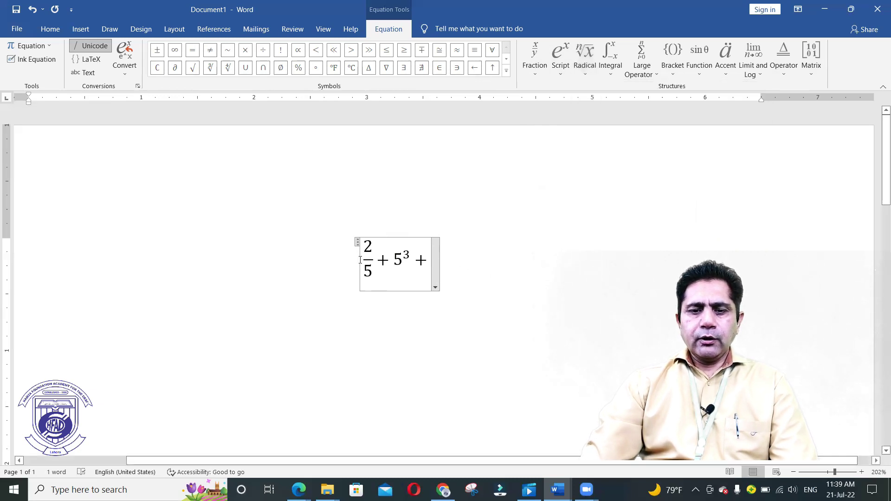
Step: Delete the whole fraction-and-power equation and insert a new blank equation in its place
drag(414, 261, 360, 261)
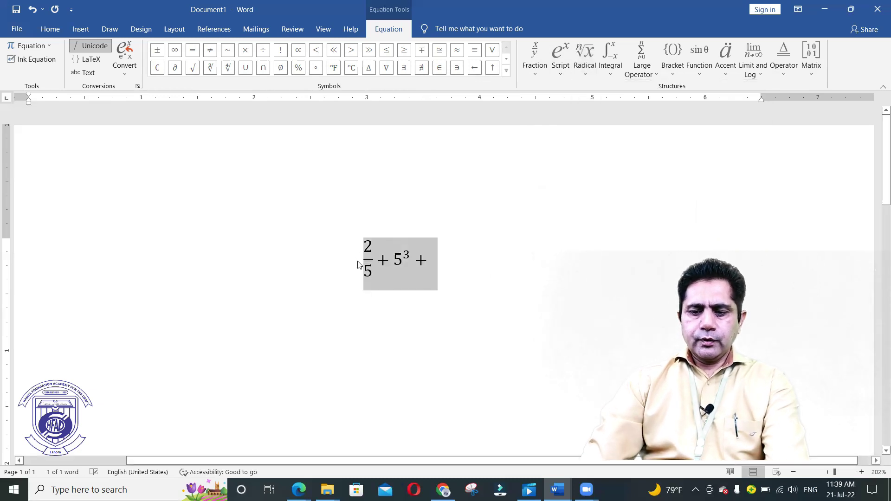
key(Delete)
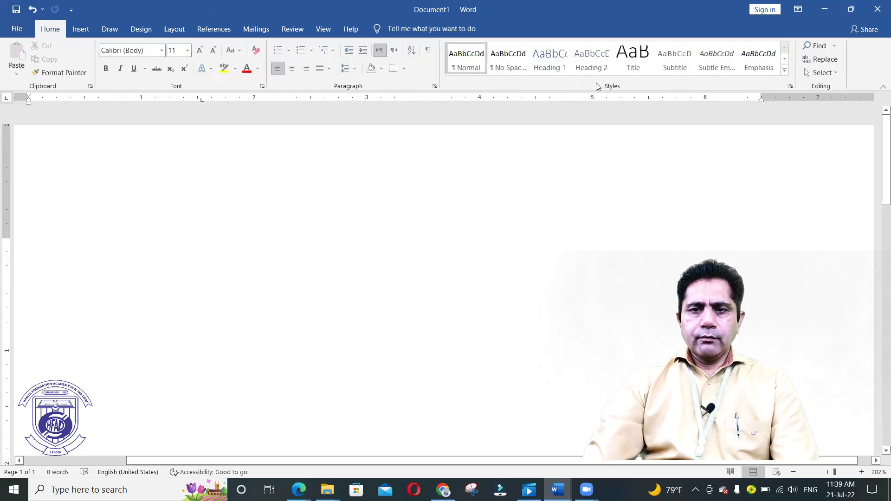
click(81, 29)
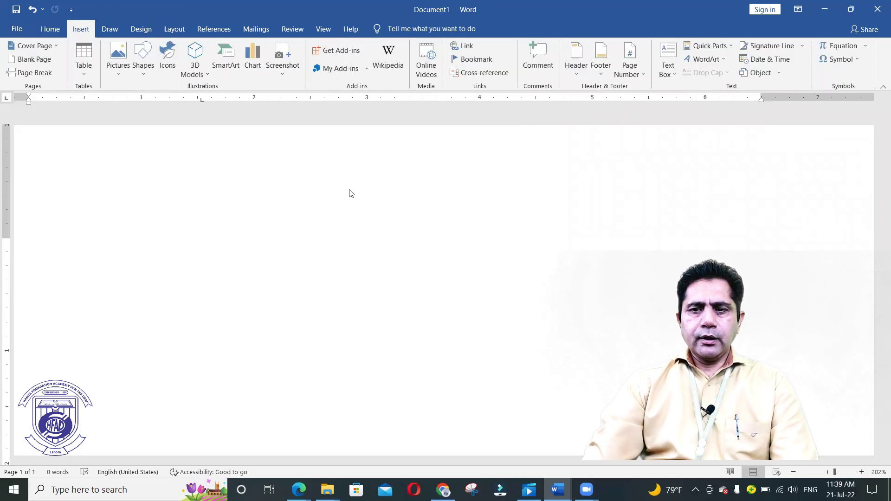
click(834, 47)
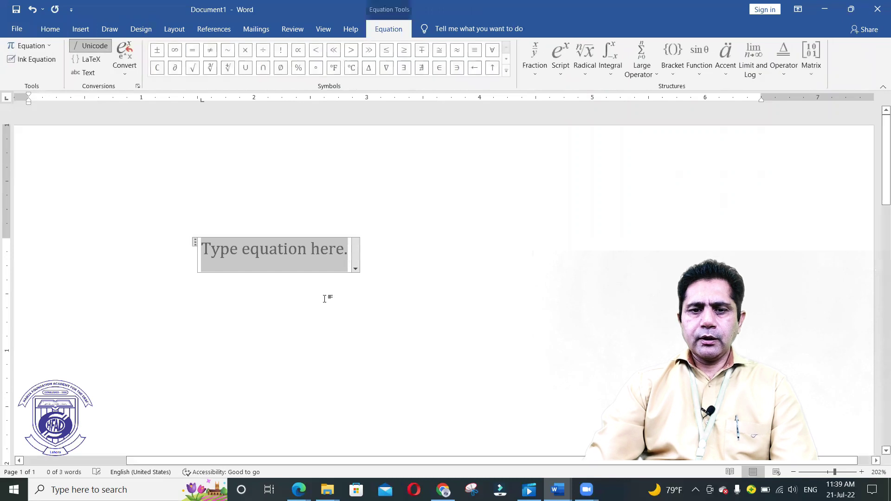
Step: Insert a square root structure in the blank equation with x under the root
click(609, 73)
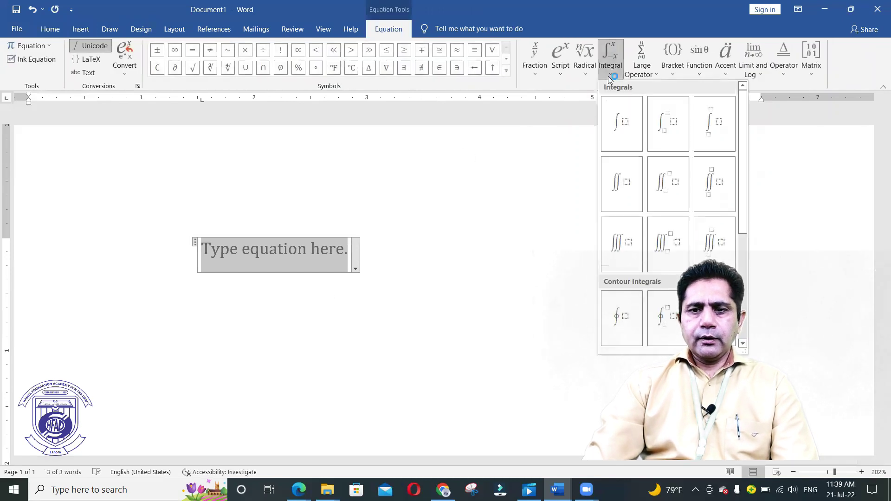
click(584, 77)
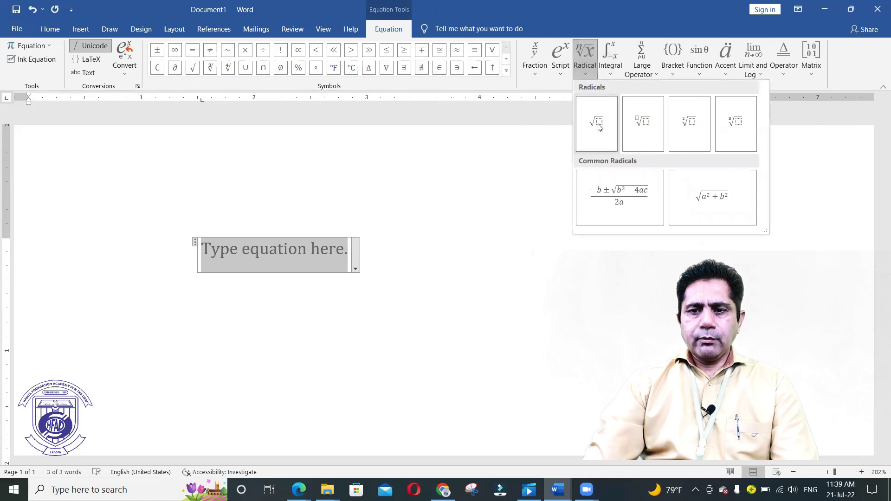
click(598, 127)
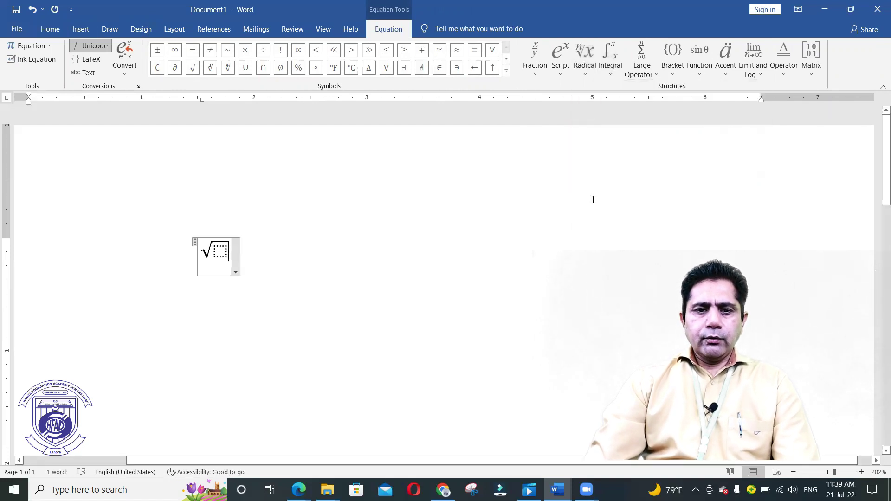
click(221, 253)
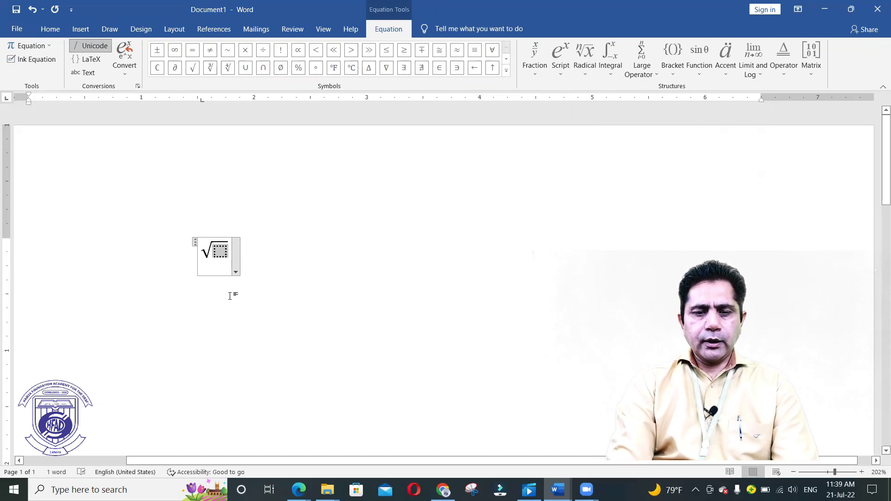
text(x)
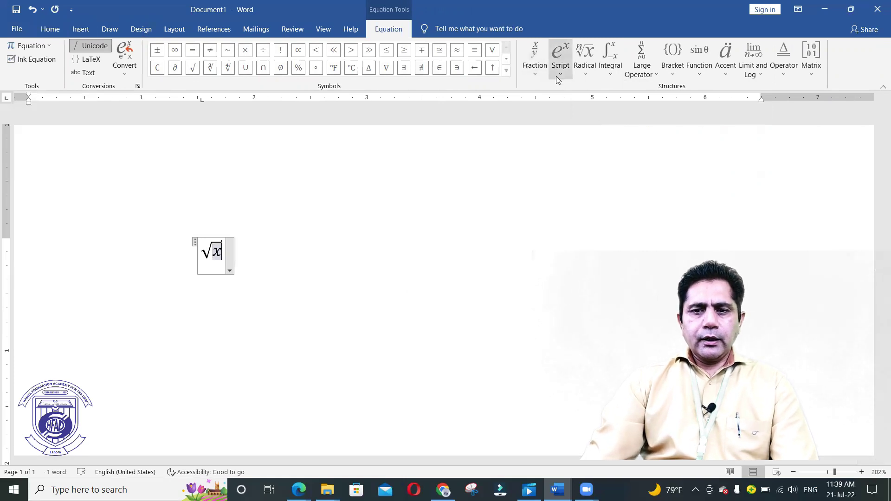
Step: Try to add an empty superscript structure after the x under the root, and undo it
click(533, 76)
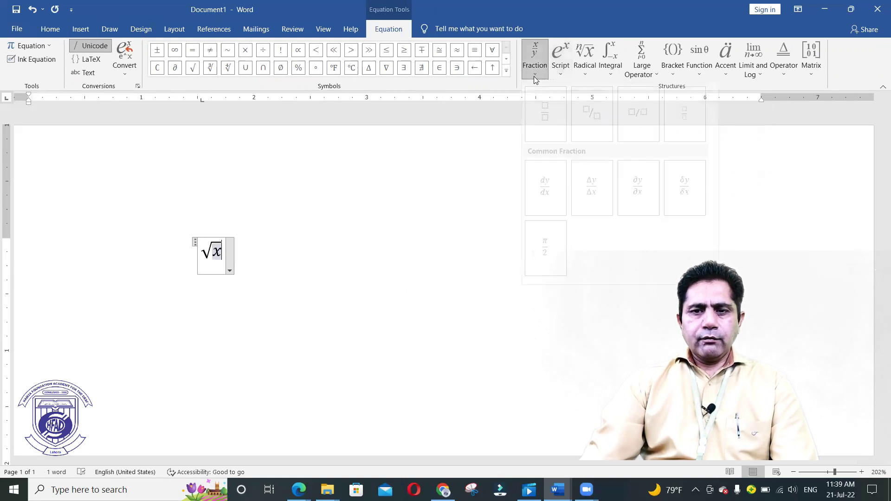
click(562, 73)
click(577, 125)
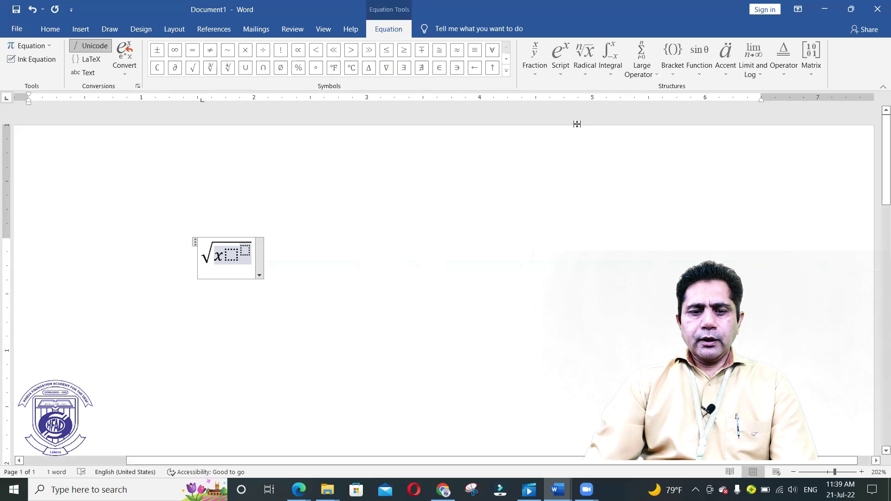
key(ctrl+z)
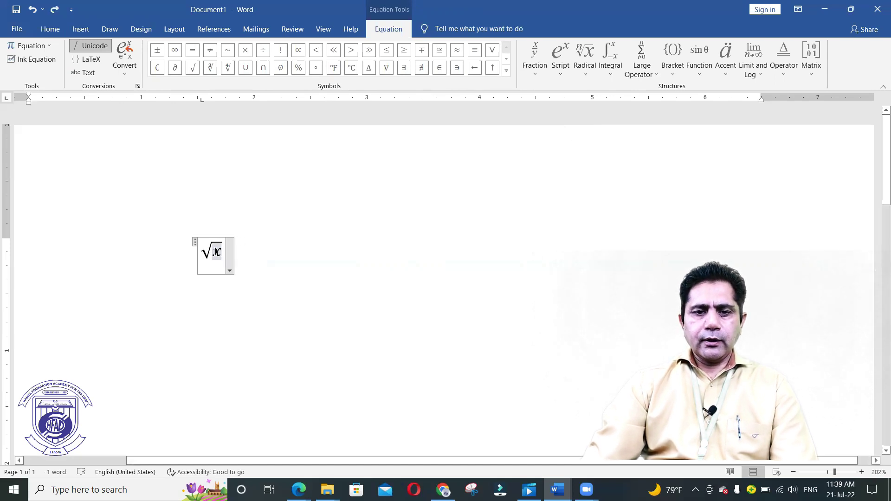
Step: Apply a superscript structure to the x under the square root and set its exponent to 2
double_click(217, 253)
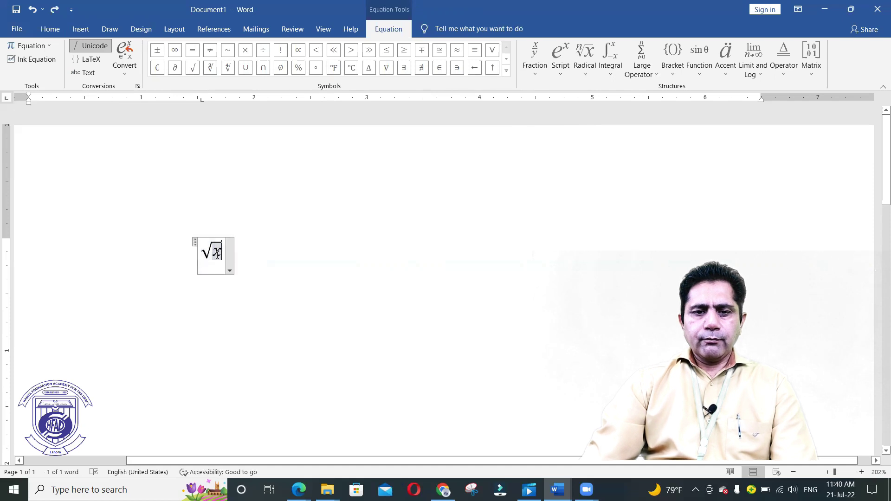
double_click(217, 253)
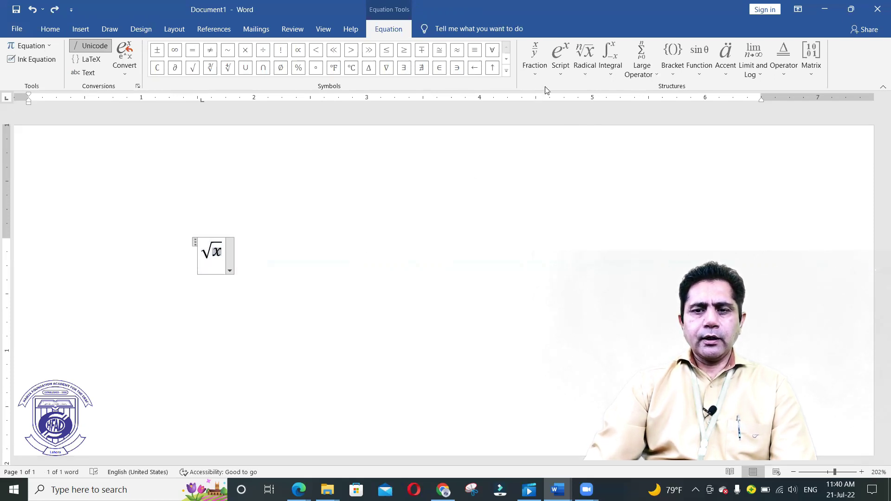
click(566, 78)
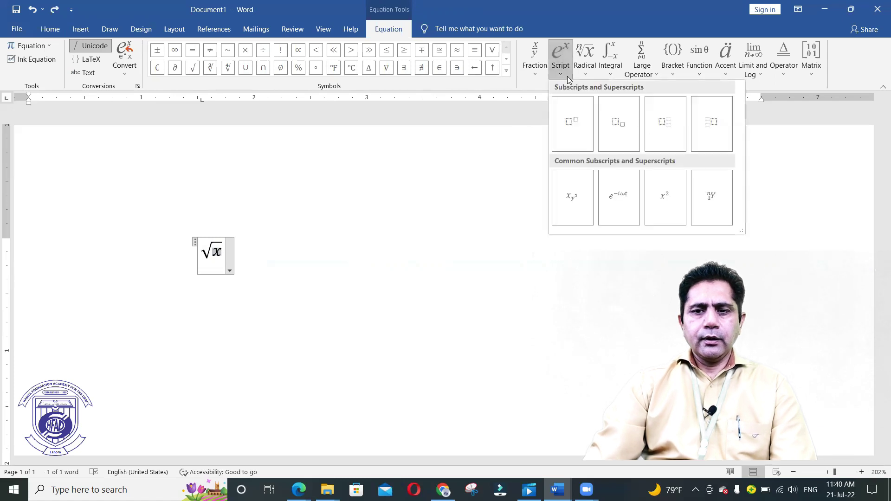
click(575, 127)
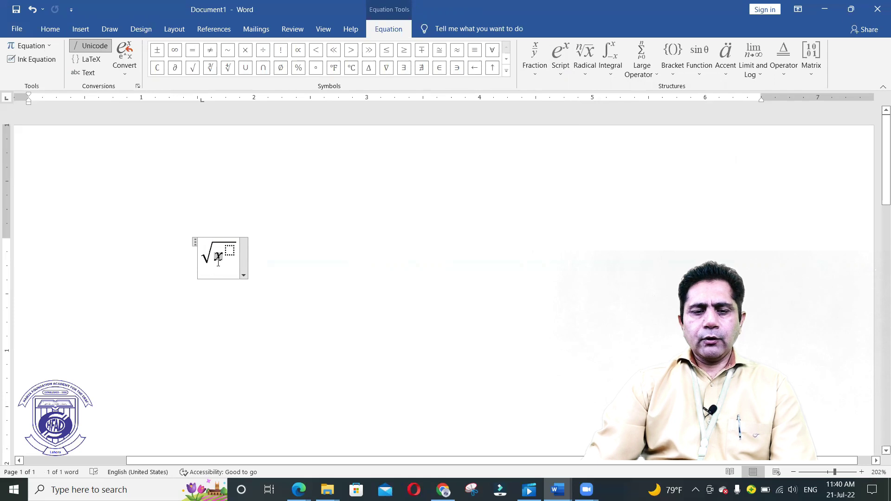
click(230, 250)
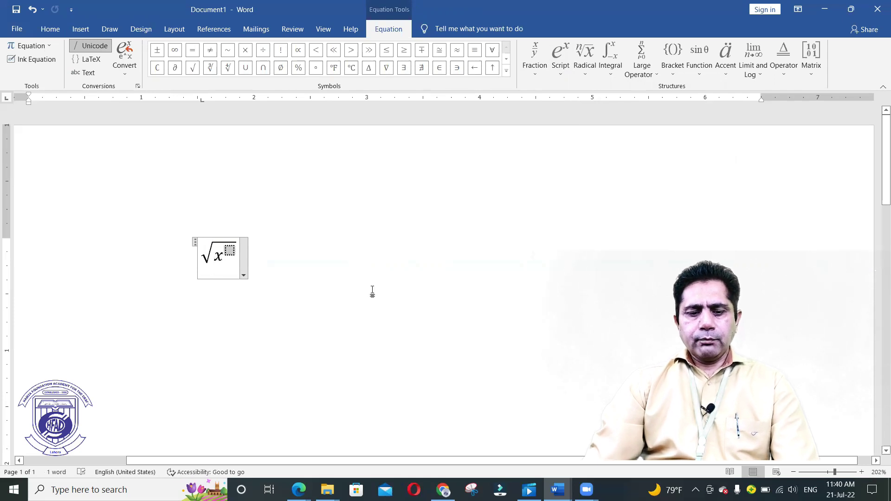
text(2)
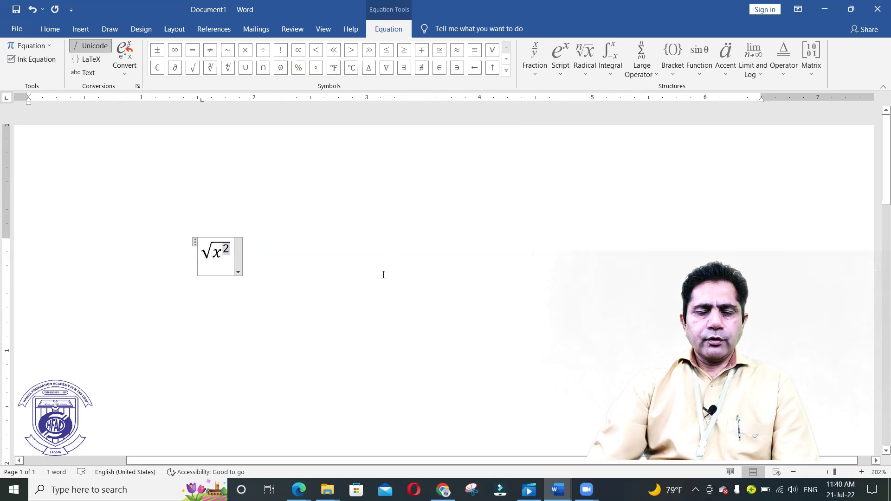
Step: Insert a second equation below the square root as an ink equation, handwriting 2/3 + x/y as stacked fractions
click(333, 262)
click(836, 46)
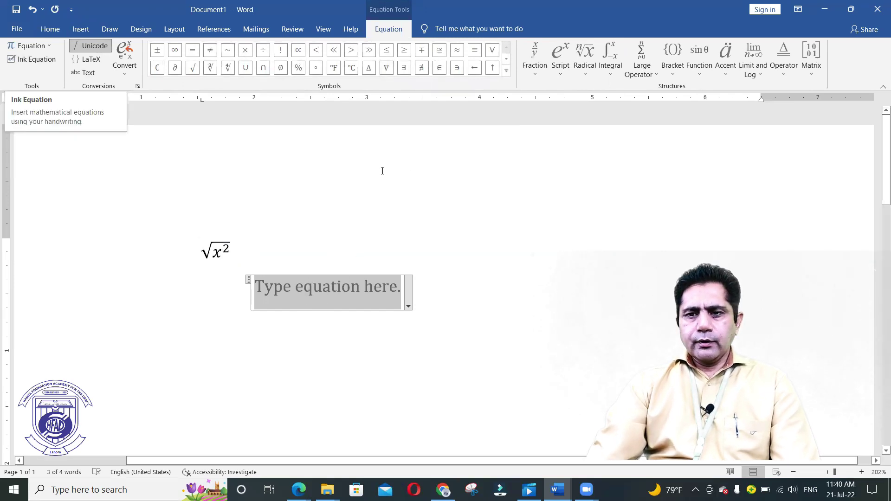
click(26, 60)
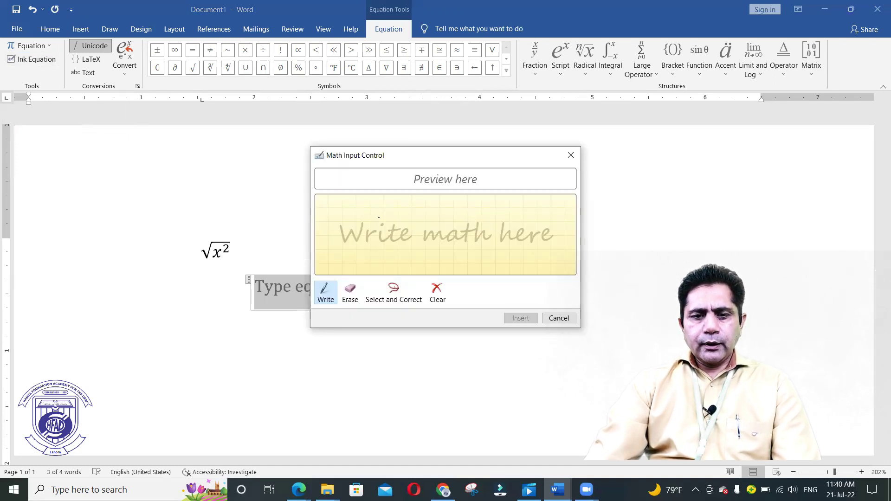
drag(380, 201, 389, 200)
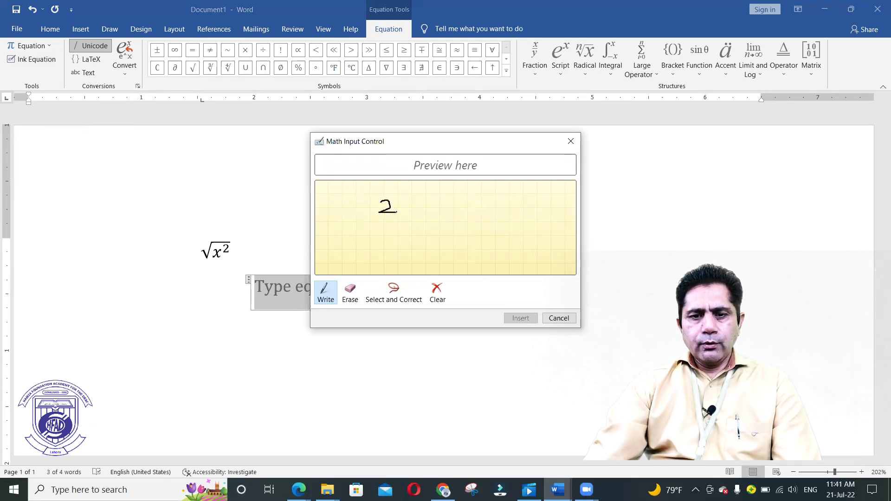
drag(371, 222, 410, 221)
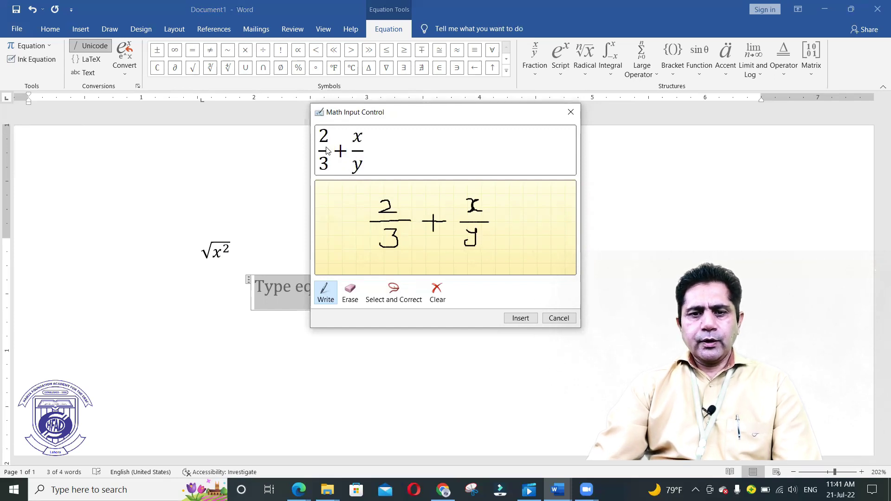
click(520, 317)
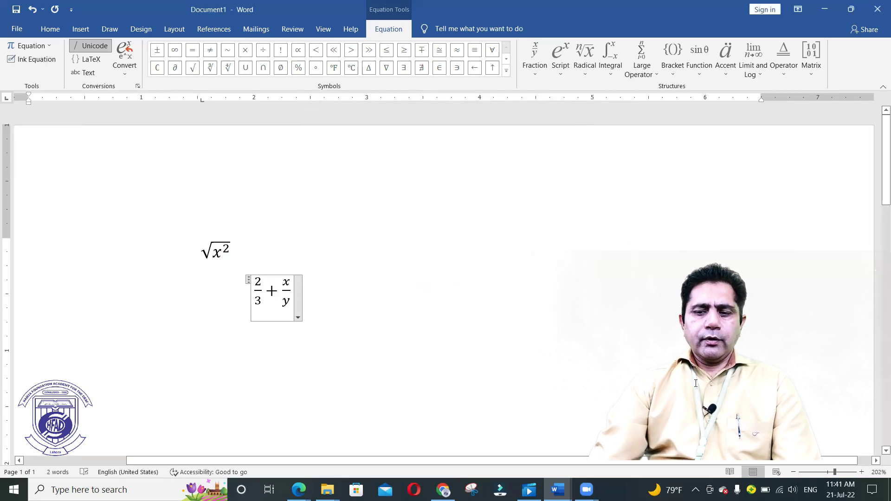
Step: Extend the 2/3 + x/y equation with a plus sign, the ∂ symbol and a greater-than sign
drag(835, 472, 847, 472)
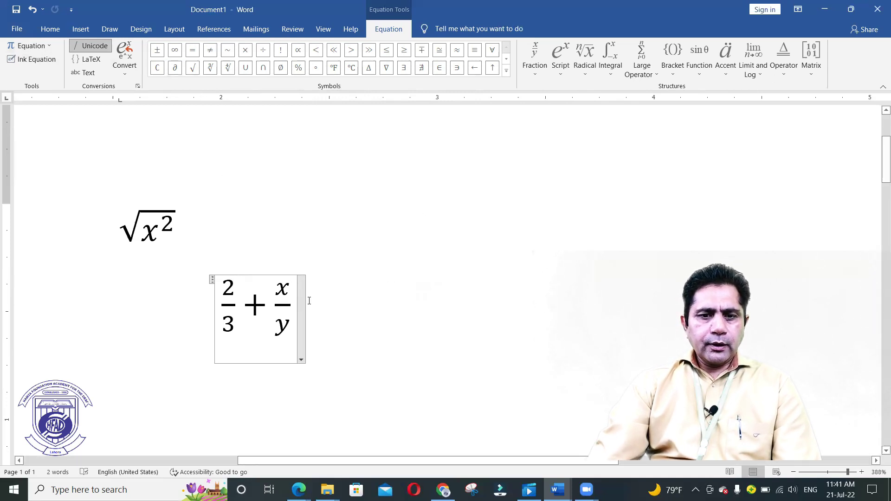
text(+)
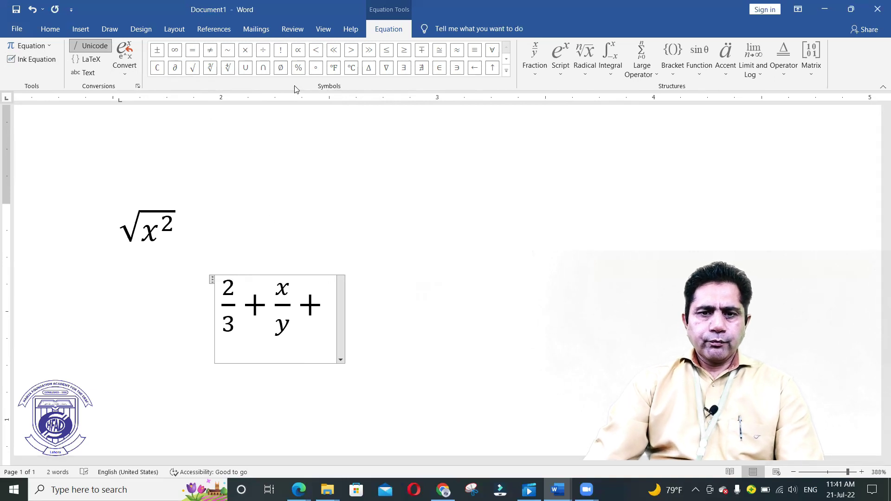
click(177, 73)
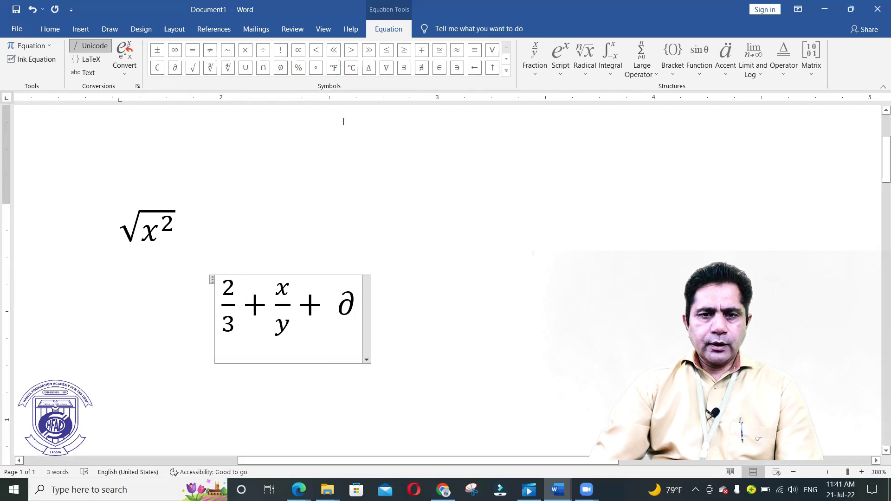
click(347, 55)
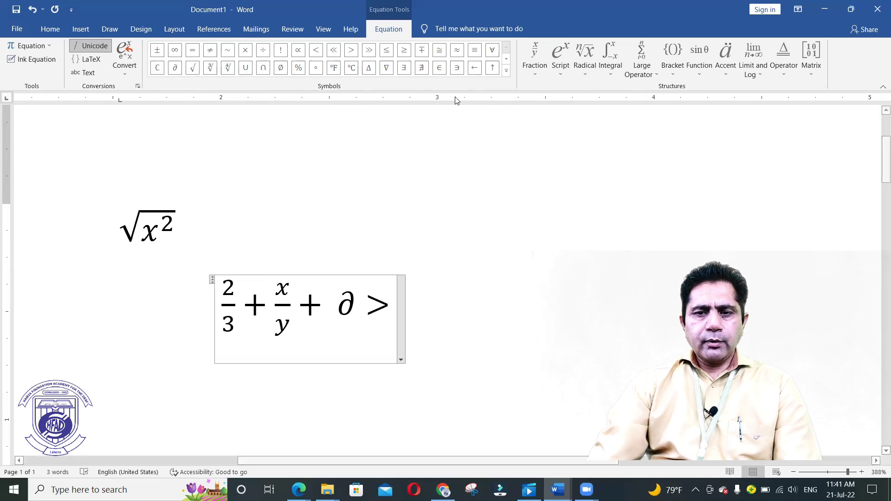
Step: Look through the equation symbol gallery and its categories, the built-in equations and the additional equations from Office.com
click(507, 71)
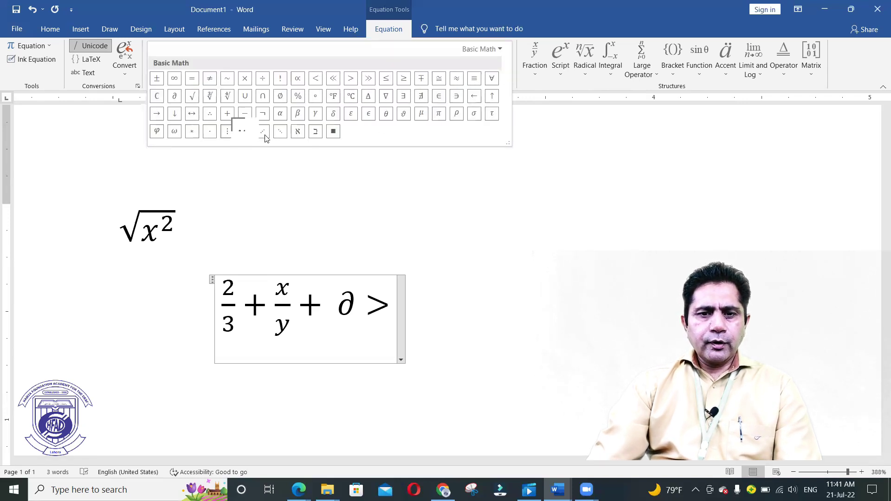
click(503, 50)
click(613, 128)
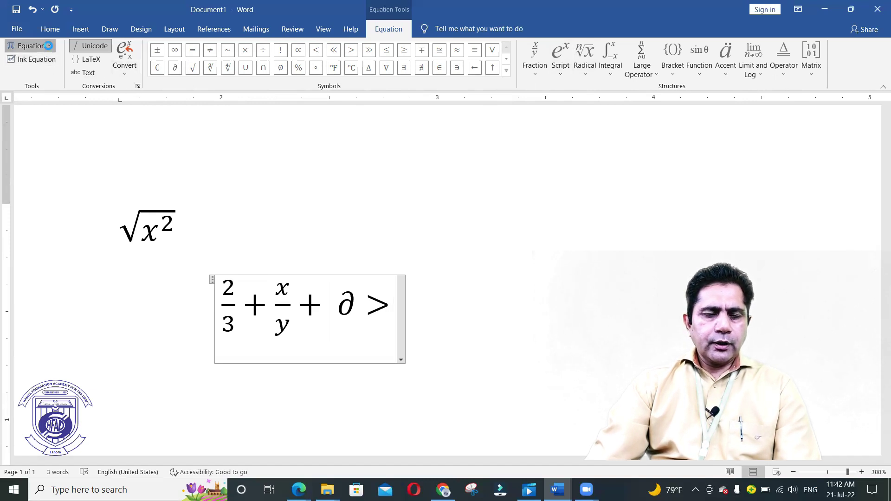
click(48, 45)
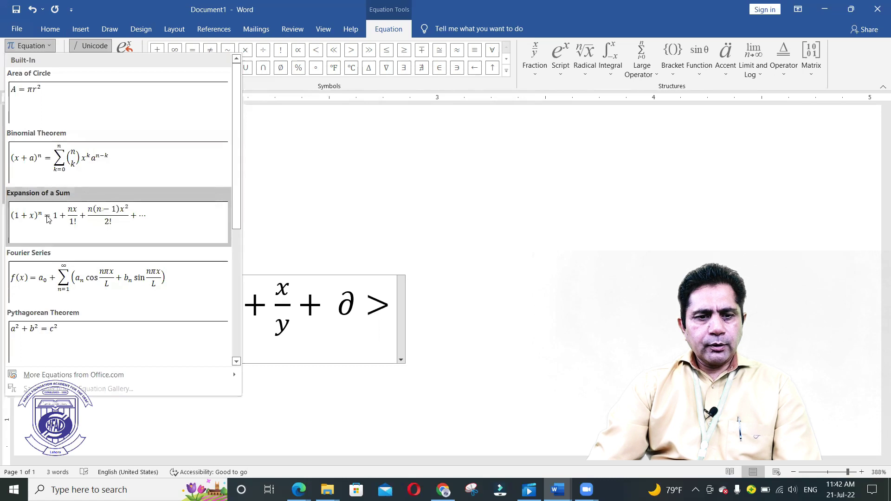
scroll(101, 283, down, 4)
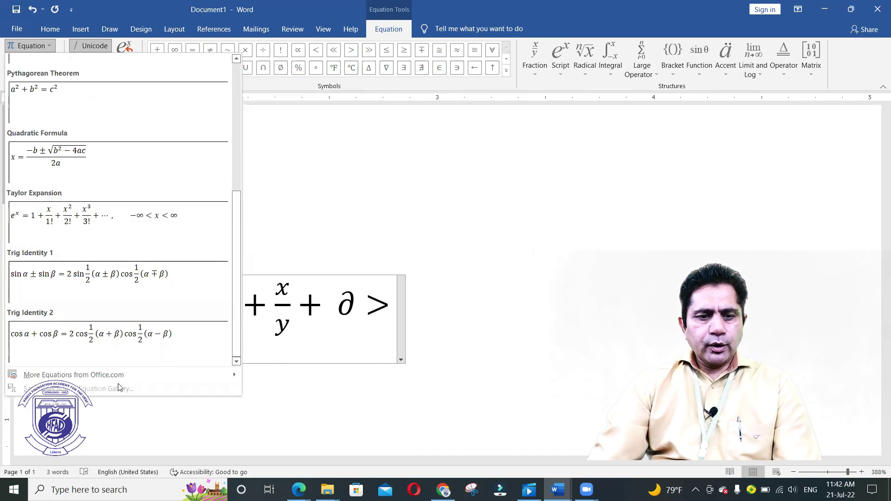
mouse_move(118, 376)
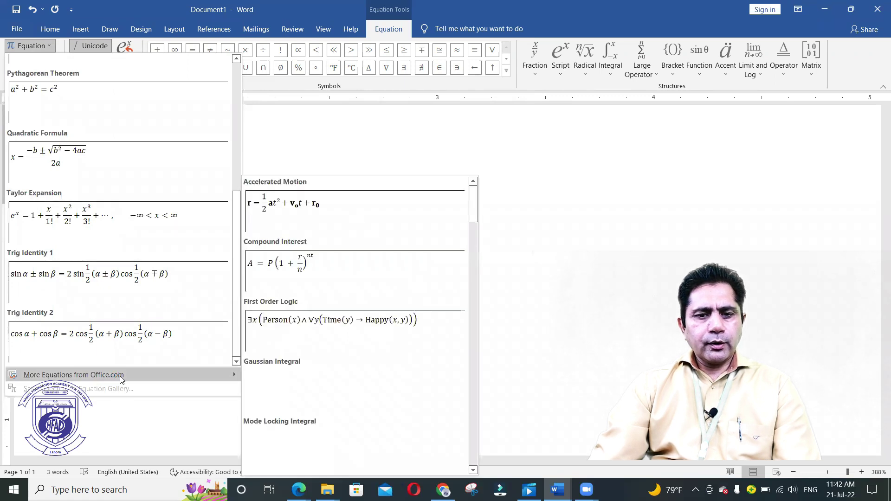
scroll(379, 368, down, 5)
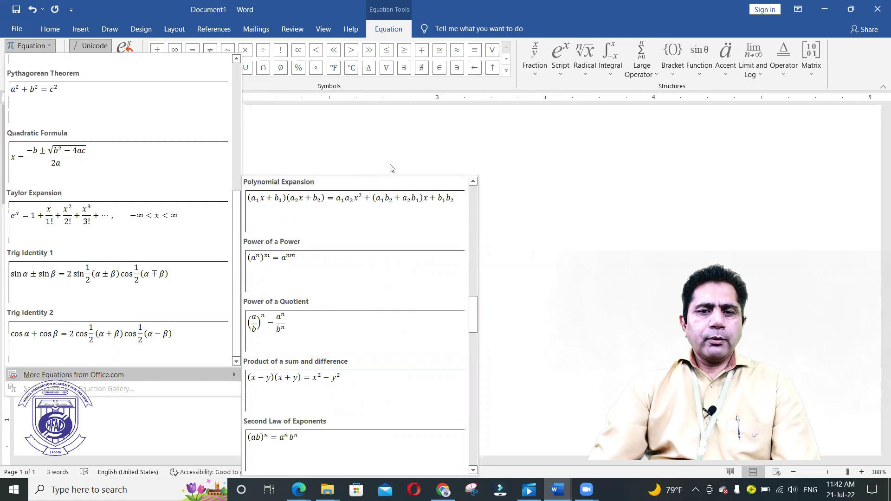
click(464, 137)
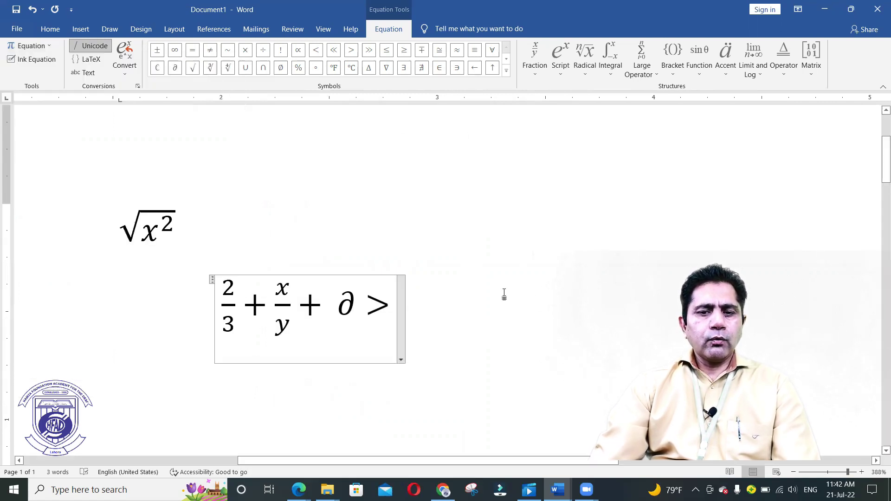
Step: Add two new lines below the second equation and draw an oval there, stretching it to about 0.46" high by 0.48" wide
click(503, 294)
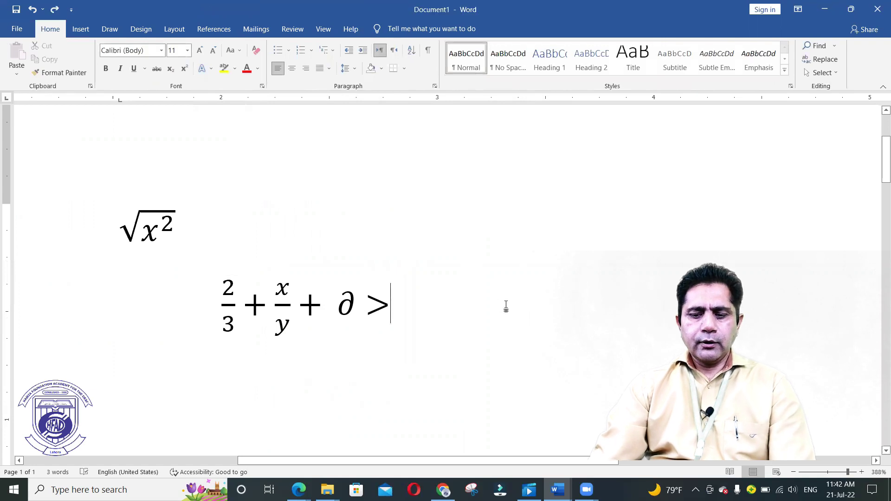
key(Return)
key(Return)
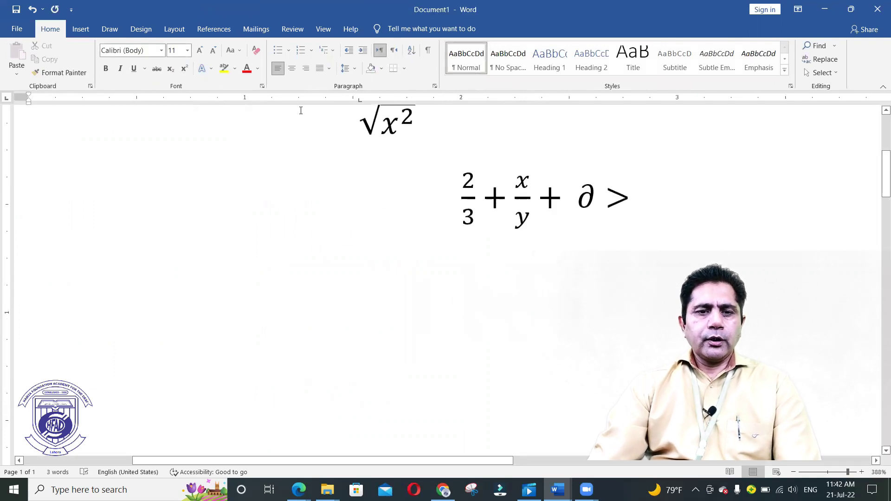
click(81, 29)
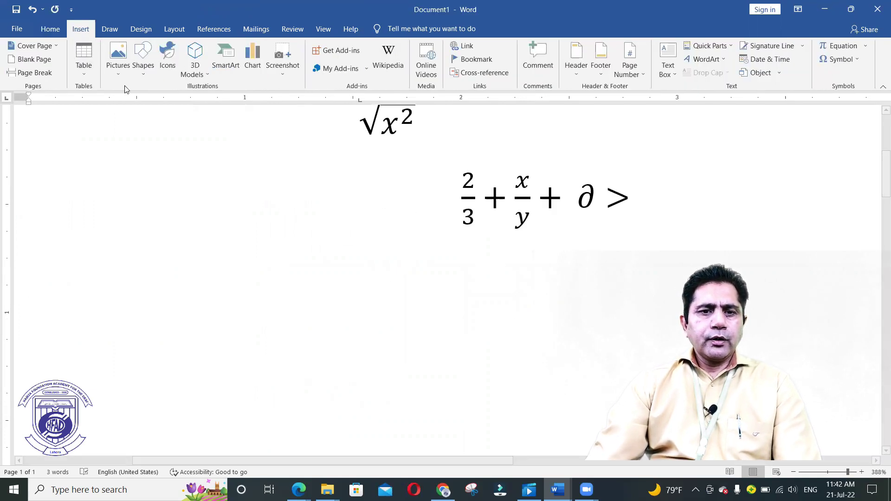
click(141, 76)
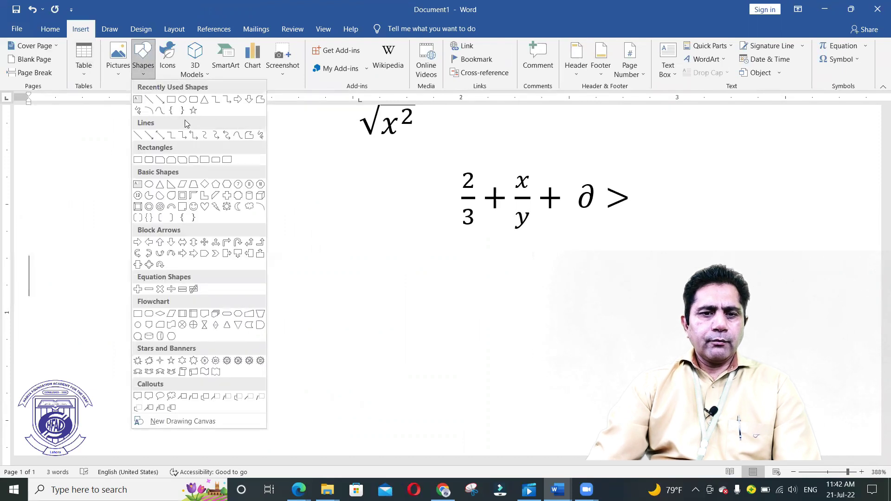
click(182, 99)
mouse_move(195, 255)
mouse_down()
mouse_move(362, 381)
mouse_move(344, 396)
mouse_move(379, 350)
mouse_move(286, 294)
mouse_move(269, 300)
mouse_move(389, 354)
mouse_move(333, 330)
mouse_move(348, 351)
mouse_move(309, 389)
mouse_move(300, 329)
mouse_up()
key(shift)
click(384, 288)
click(263, 278)
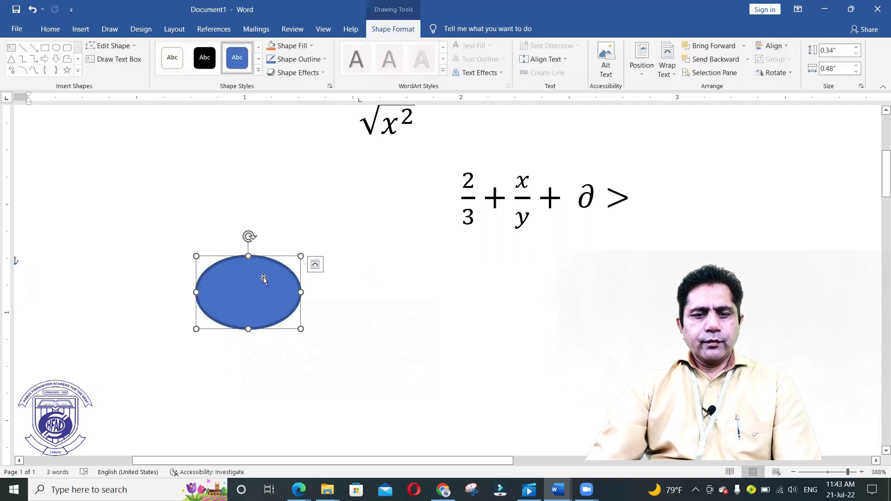
drag(248, 329, 246, 356)
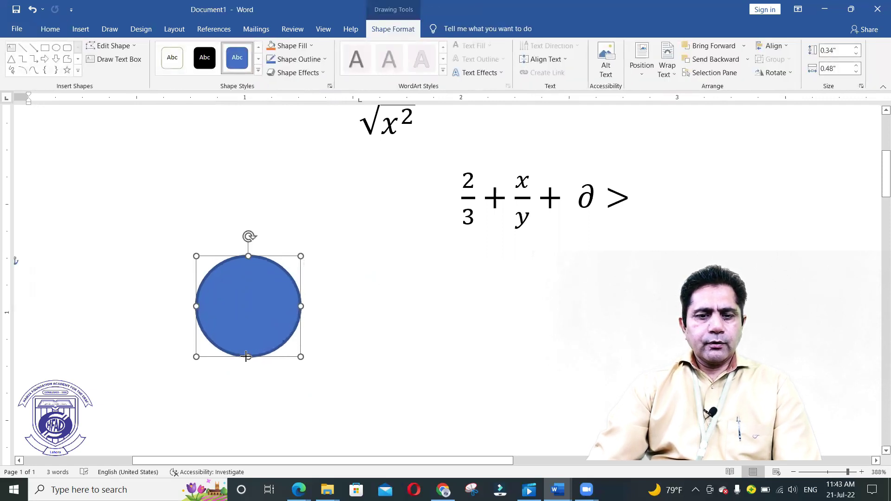
Step: Apply the white-filled, green-outlined style preset to the circle and recolor its outline black
click(169, 52)
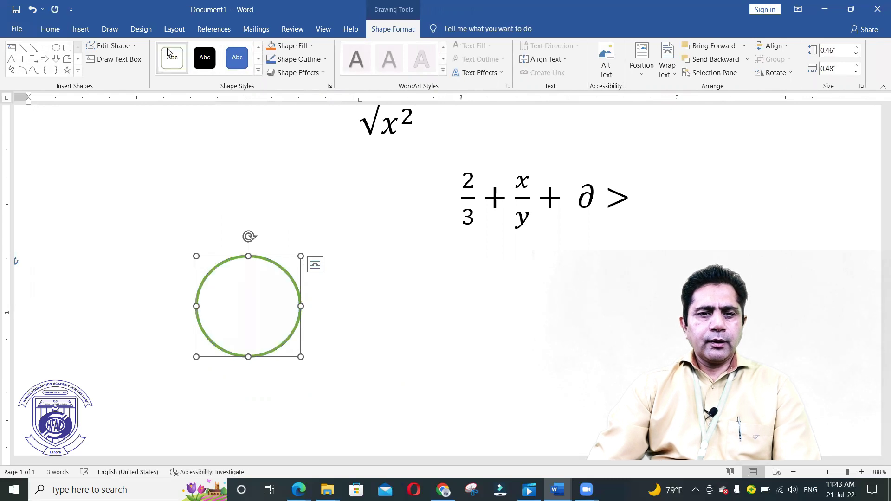
click(322, 62)
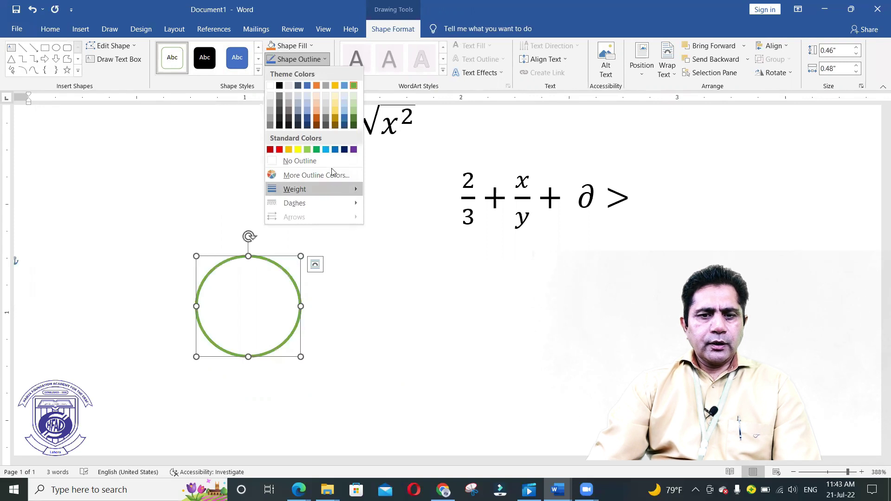
click(280, 86)
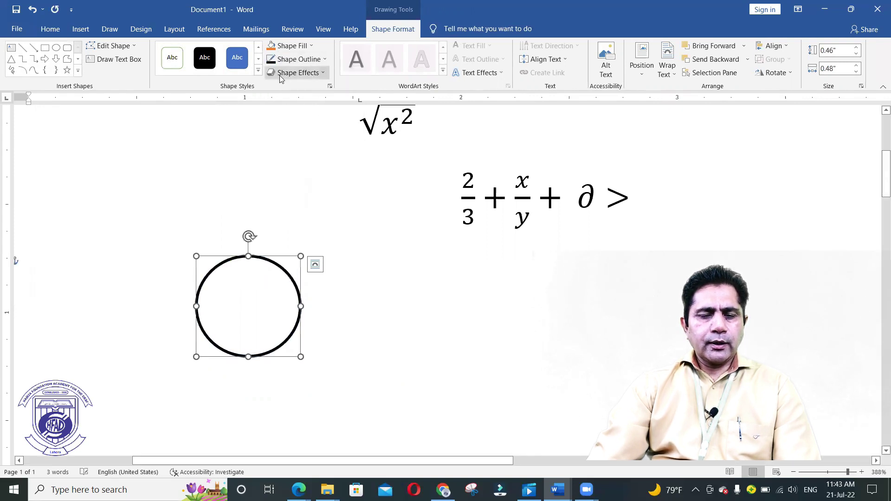
click(246, 157)
Step: Draw a vertical line about 0.46" long through the middle of the circle and give it the thin black line style
click(81, 29)
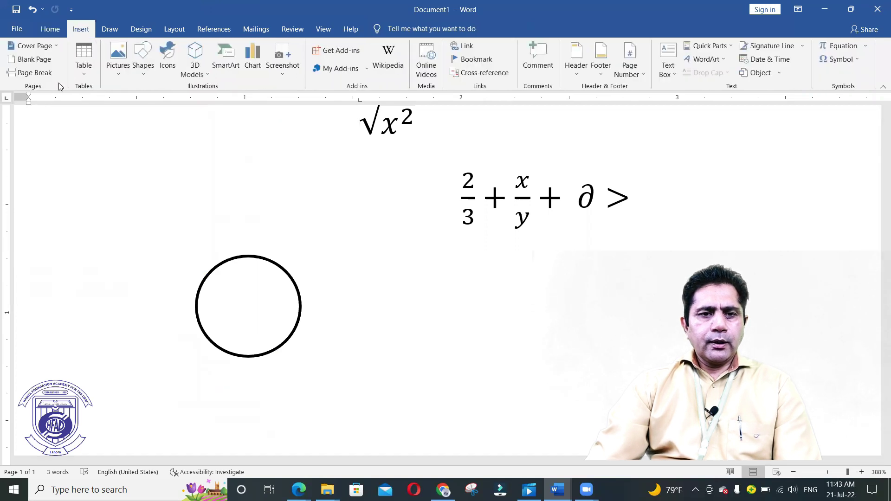
click(146, 73)
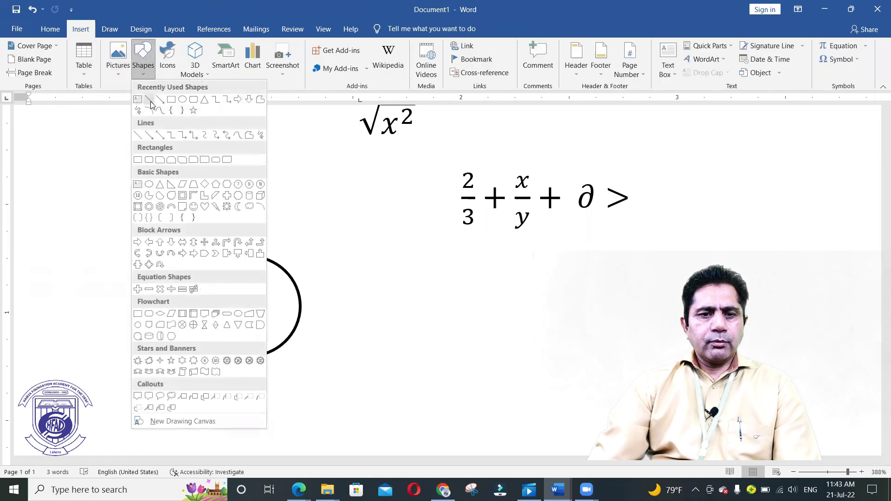
click(150, 102)
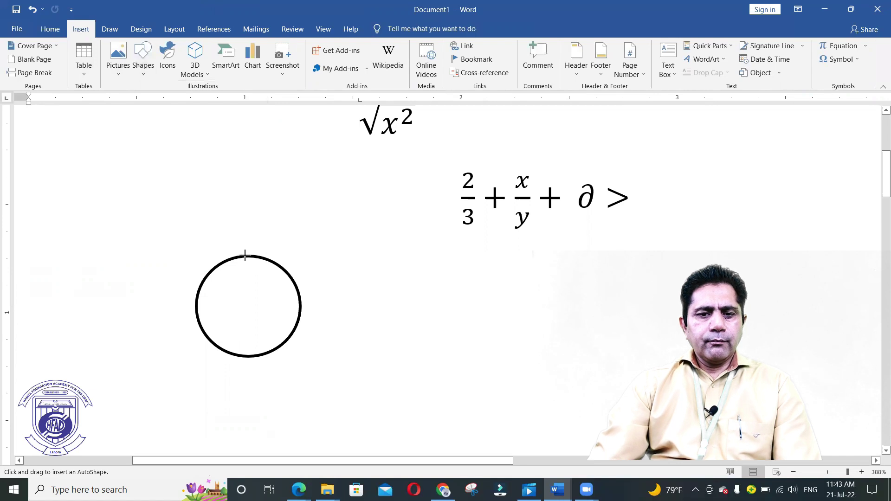
drag(244, 255, 252, 355)
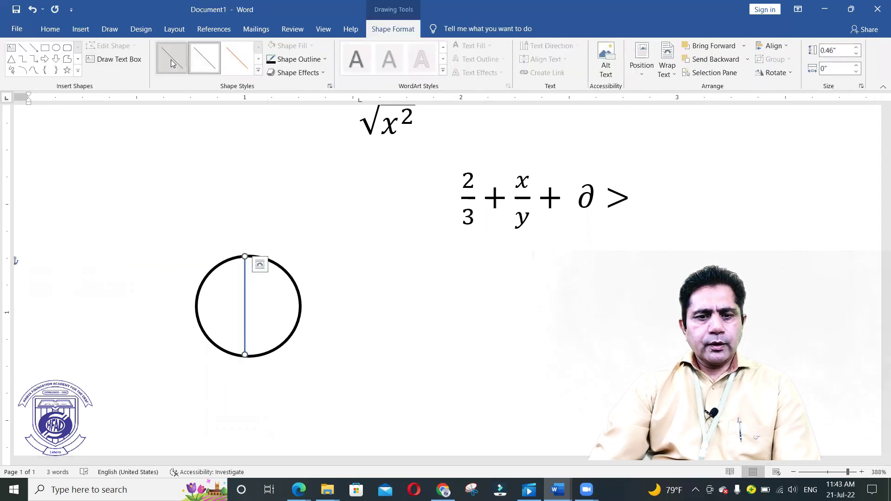
click(297, 212)
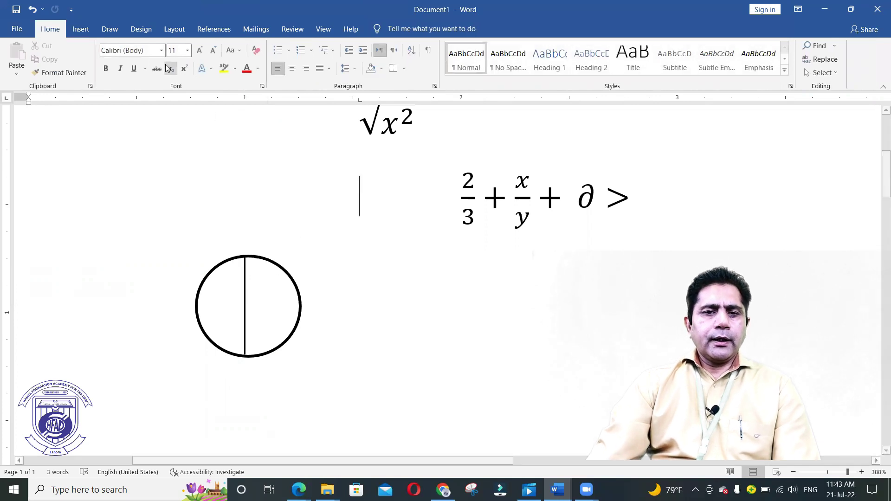
Step: Draw a vertical line about 0.44" long to the right of the circle and give it the thin black line style
click(80, 30)
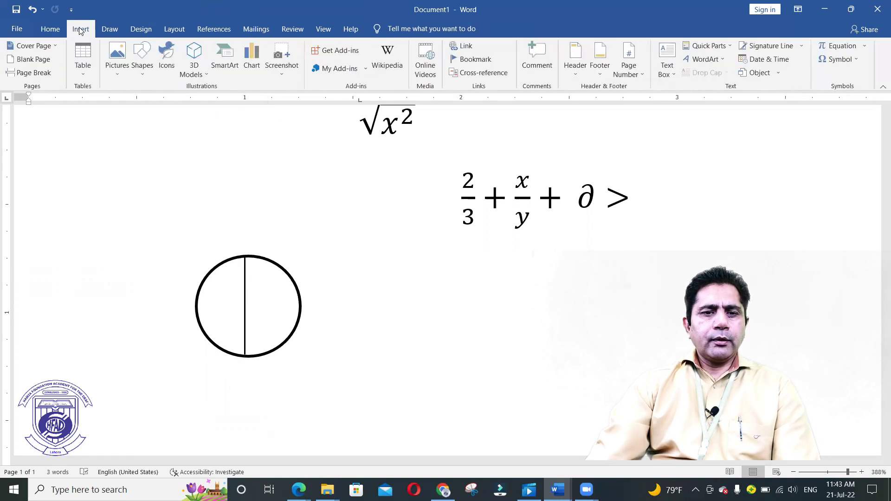
click(144, 73)
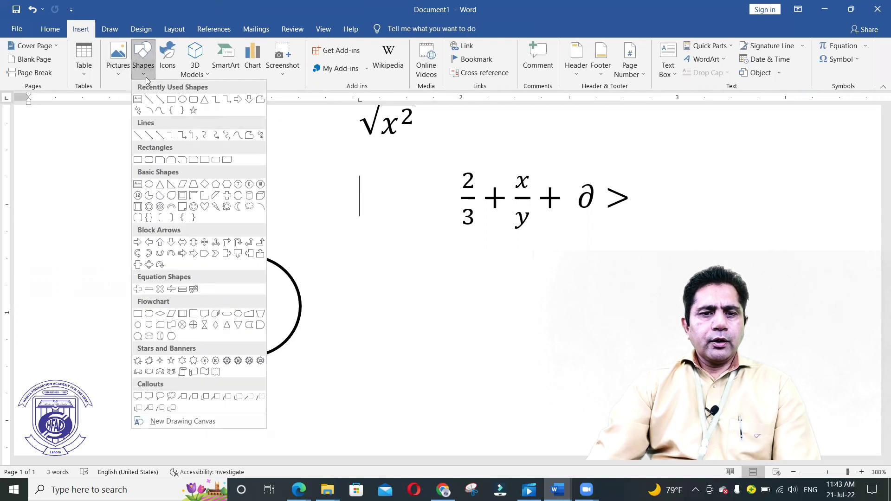
click(149, 102)
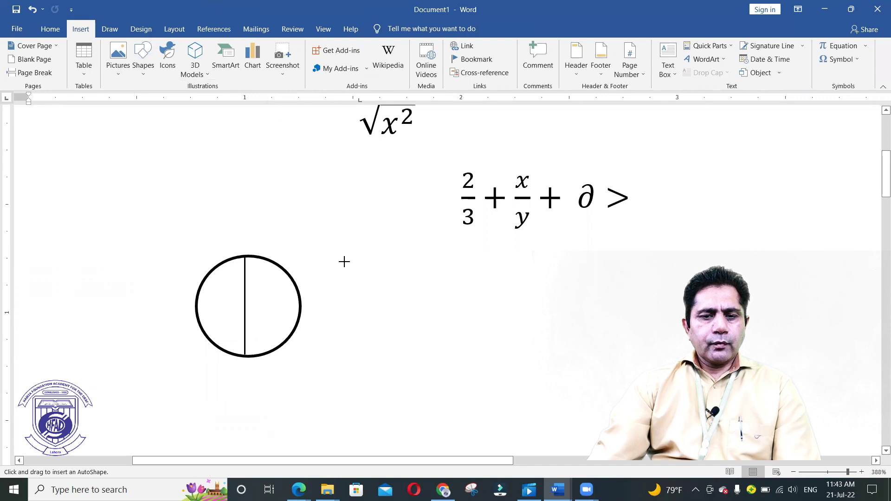
drag(344, 259, 344, 354)
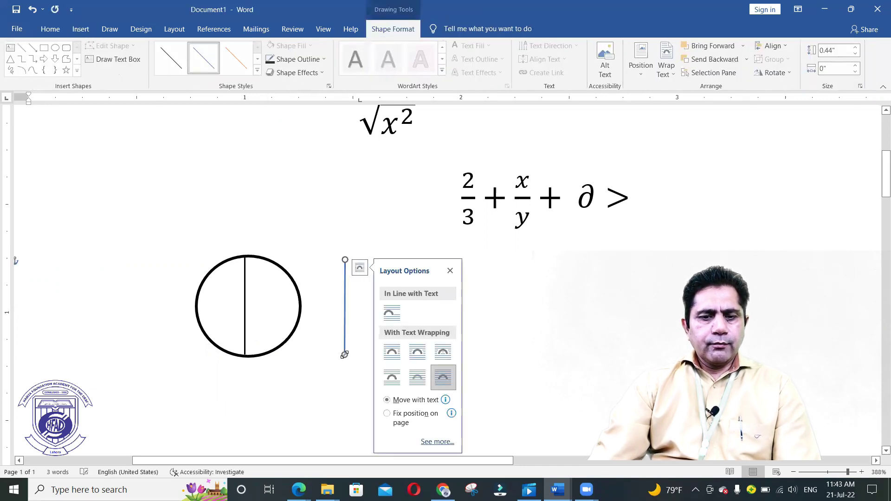
click(179, 71)
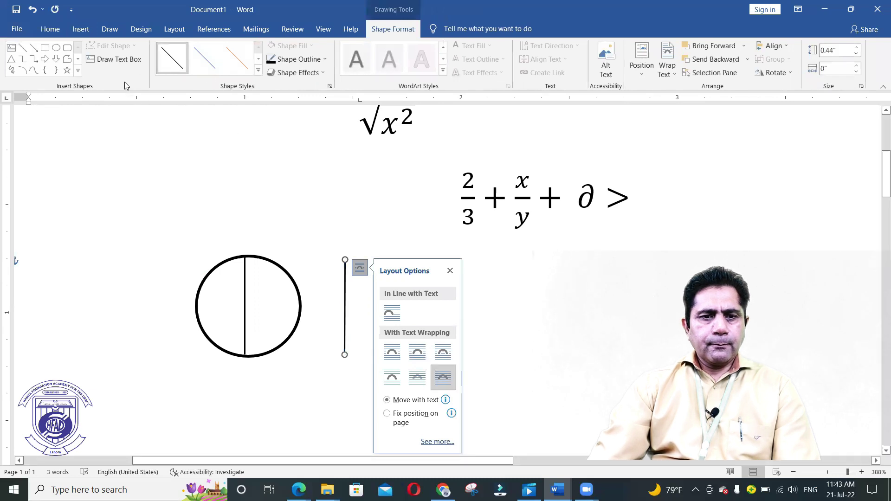
Step: Draw a horizontal line about 0.73" long from the second vertical line's lower end and apply the black single-headed arrow preset
click(23, 49)
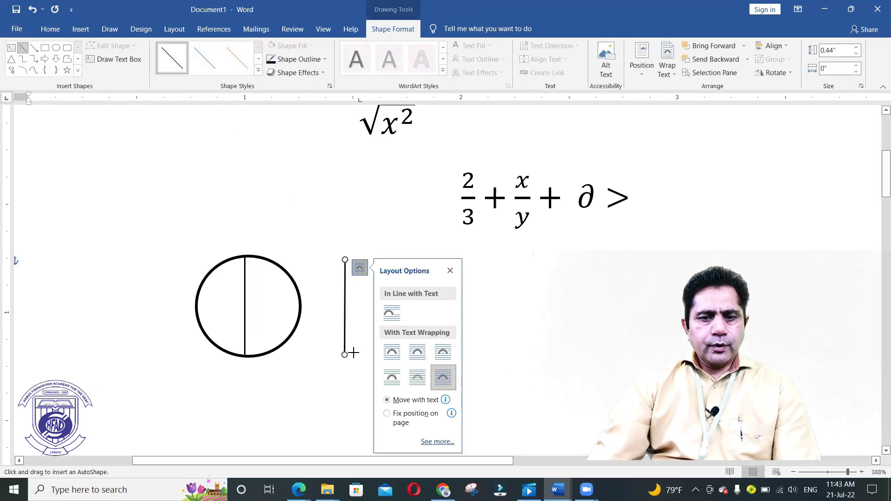
drag(343, 355, 501, 357)
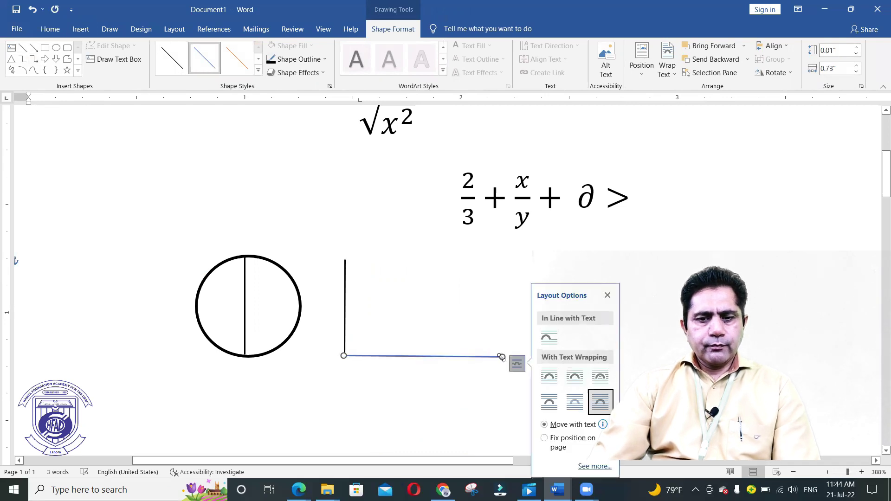
click(172, 58)
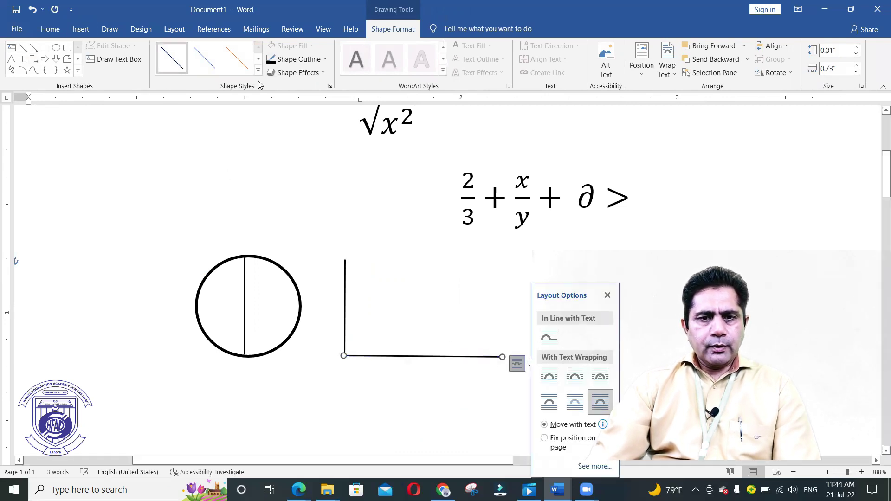
click(258, 71)
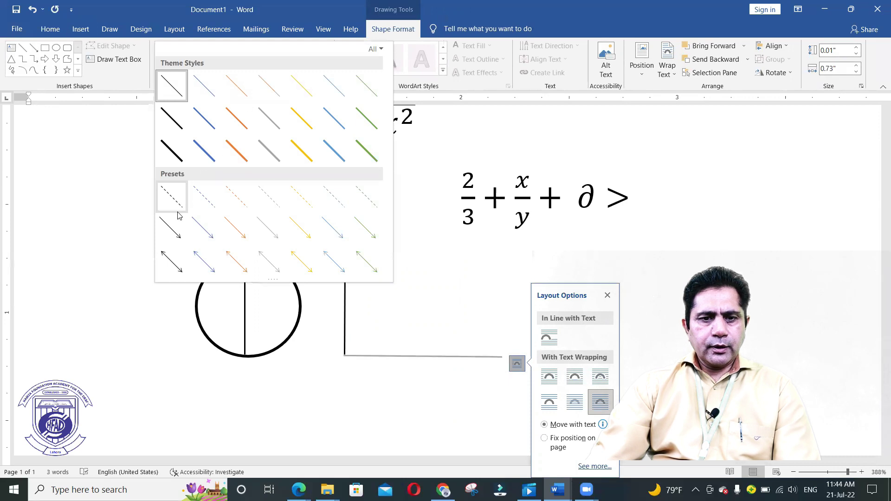
click(179, 230)
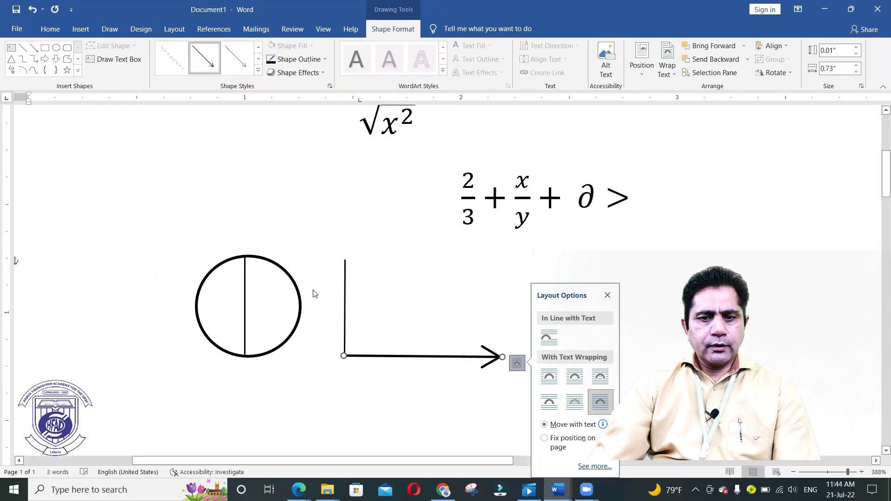
Step: Apply the black single-headed arrow preset to the vertical line beside the circle, point it upward and extend it to about 0.62" tall
click(345, 298)
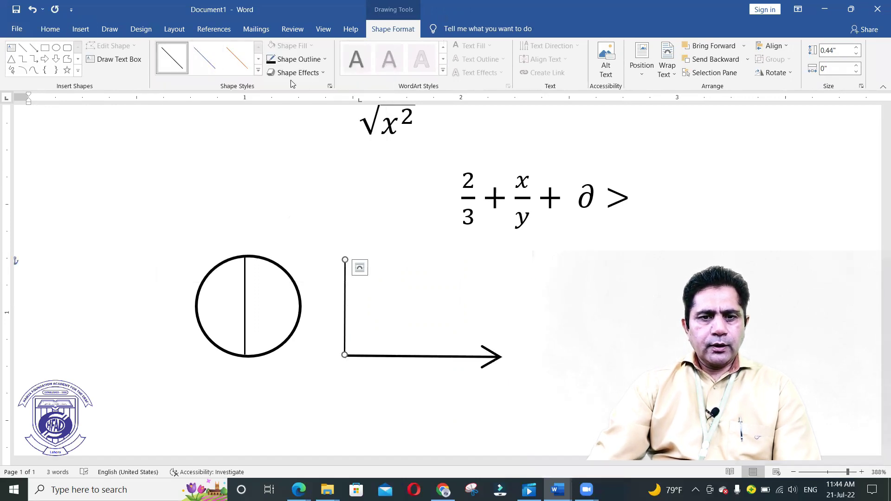
click(259, 73)
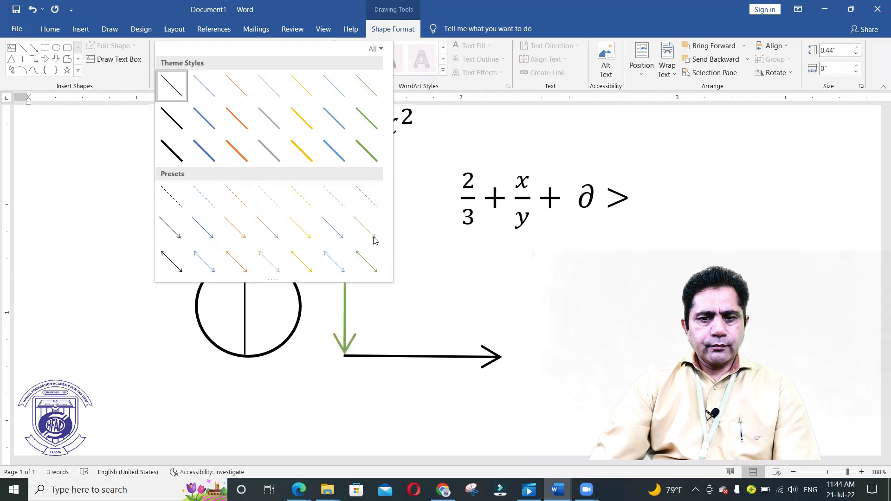
click(171, 232)
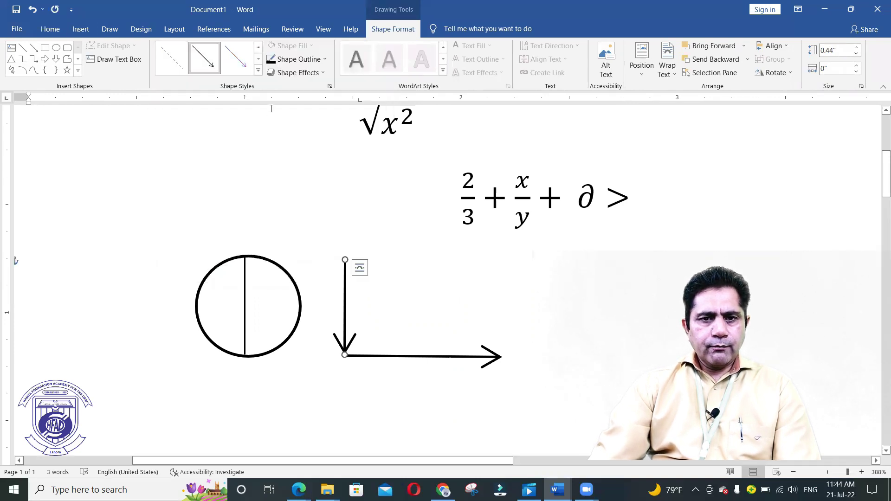
click(325, 60)
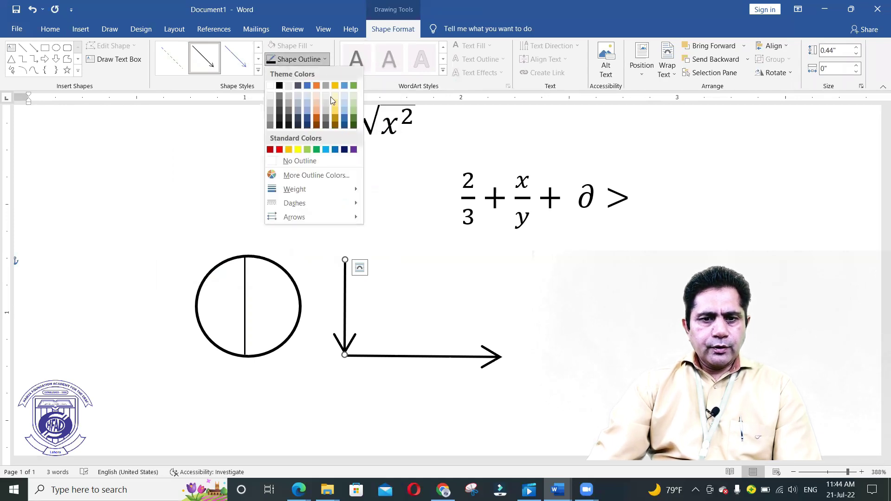
mouse_move(351, 221)
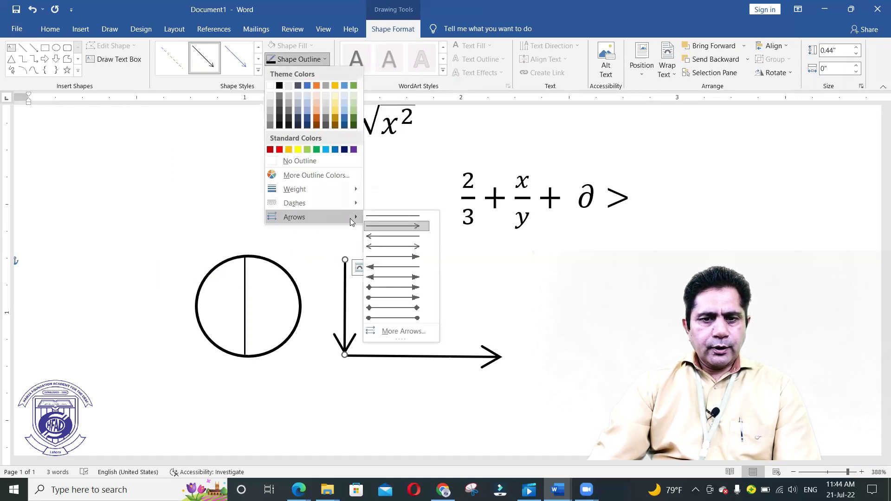
click(394, 238)
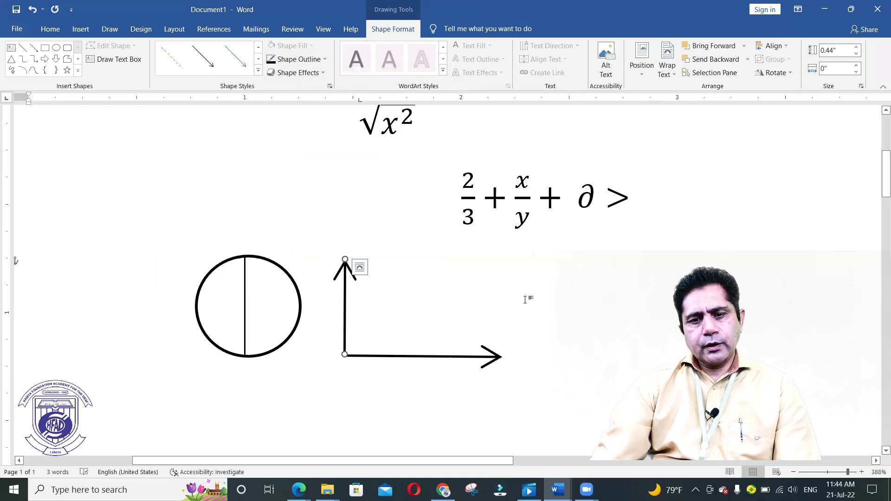
drag(346, 245, 341, 221)
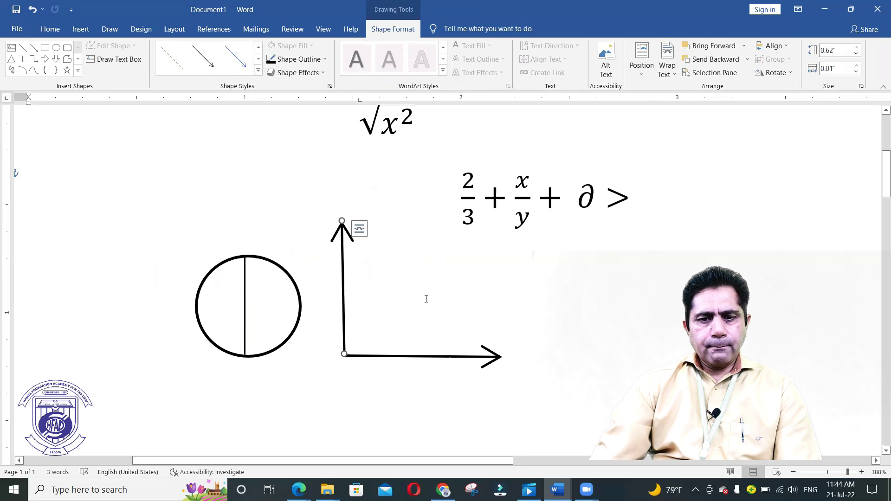
click(426, 298)
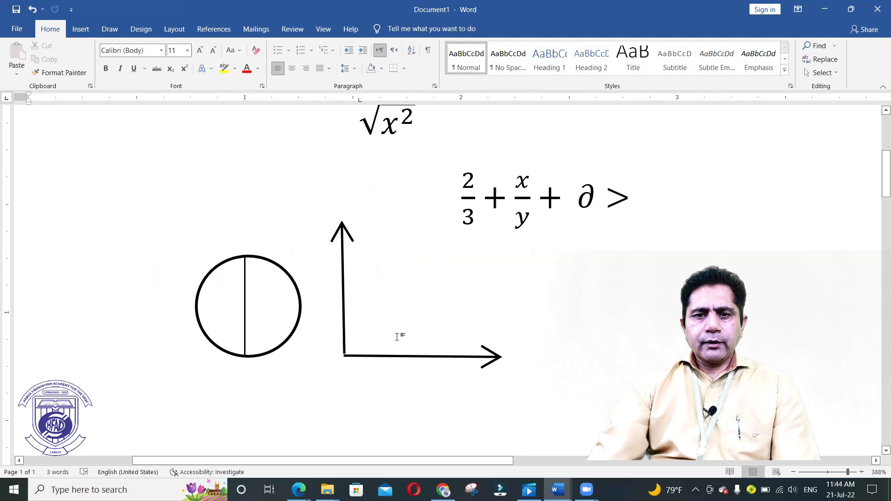
Step: Insert the ⅒ fraction symbol from the Source Sans Pro font's Number Forms subset at the cursor
click(80, 28)
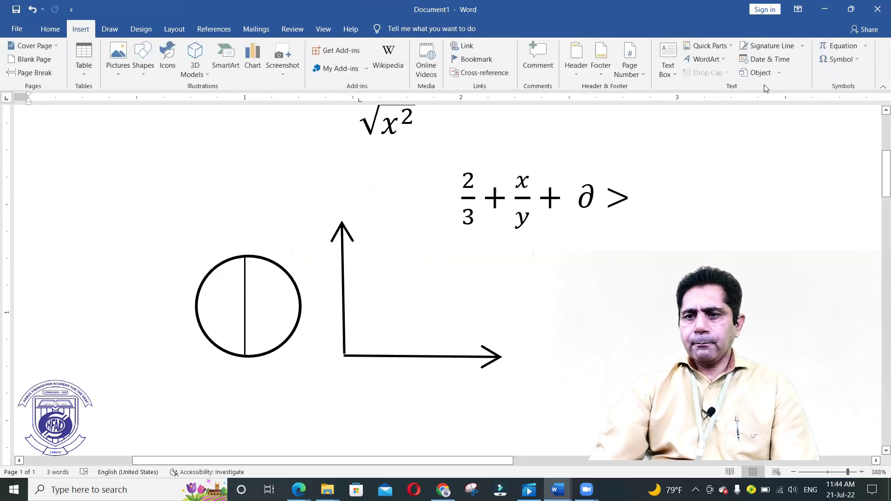
click(839, 60)
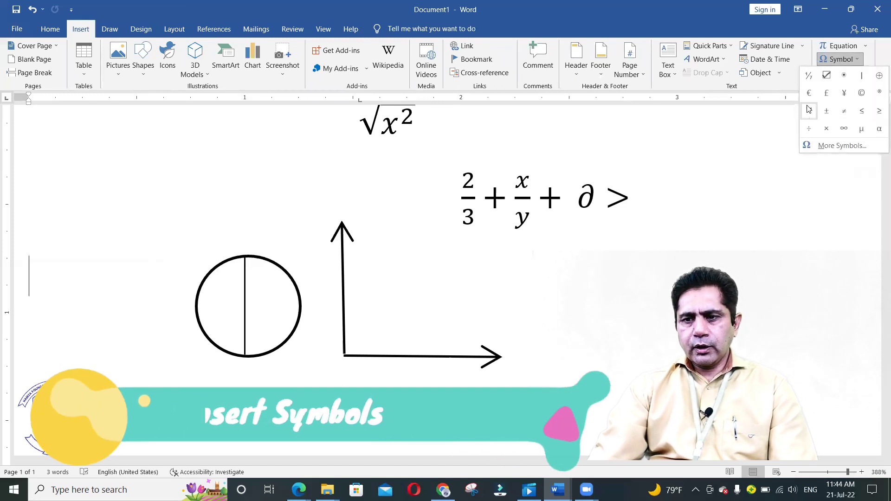
click(845, 145)
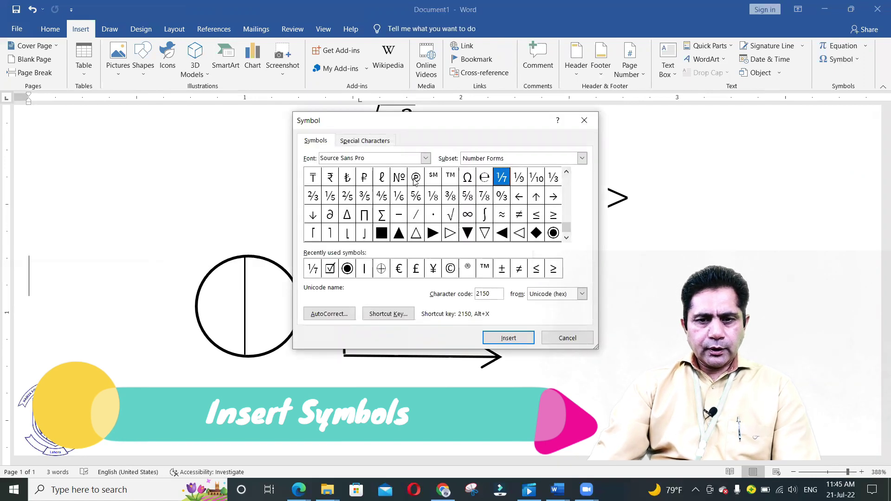
click(538, 177)
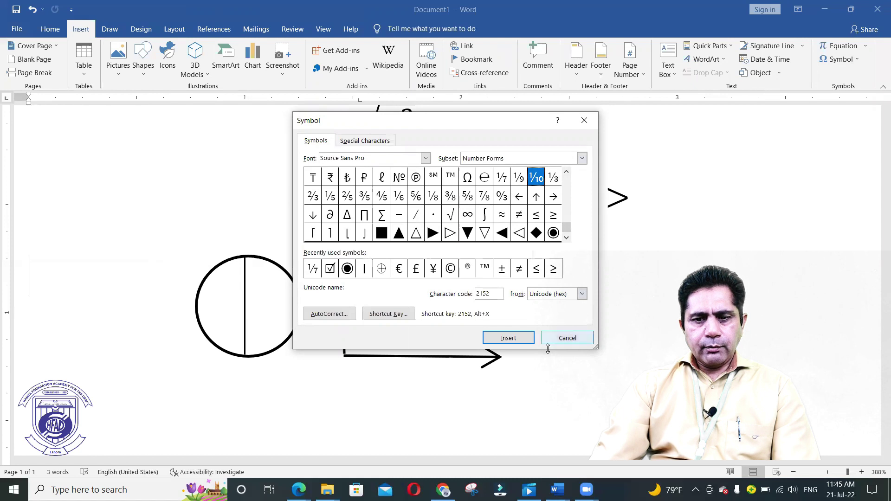
click(511, 338)
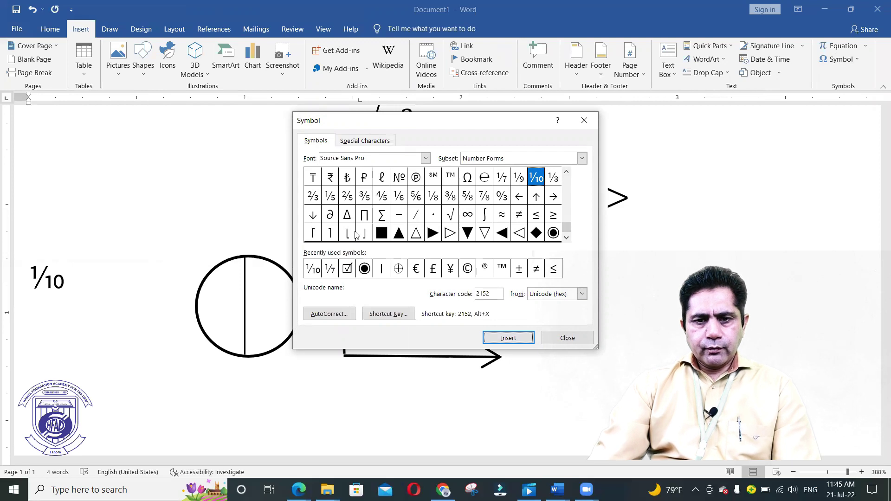
Step: Insert the Sound Recording Copyright symbol ℗ from the Sitka Text font after the fraction
drag(560, 227, 566, 195)
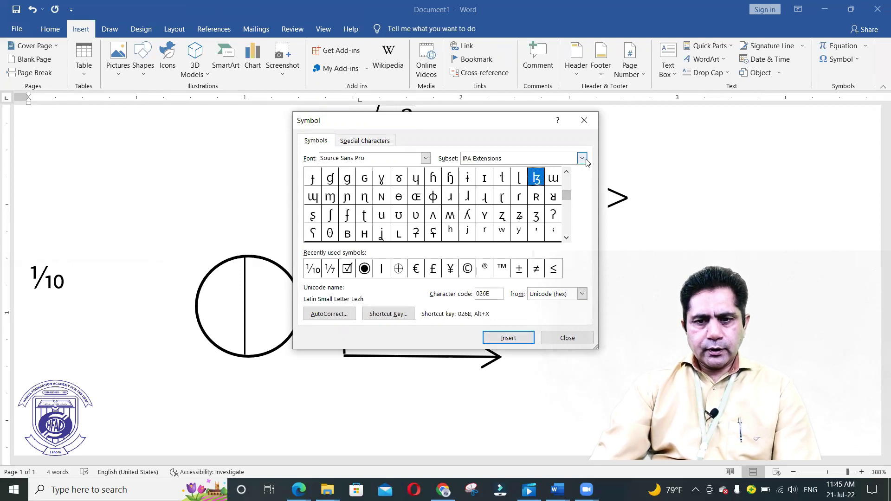
click(425, 158)
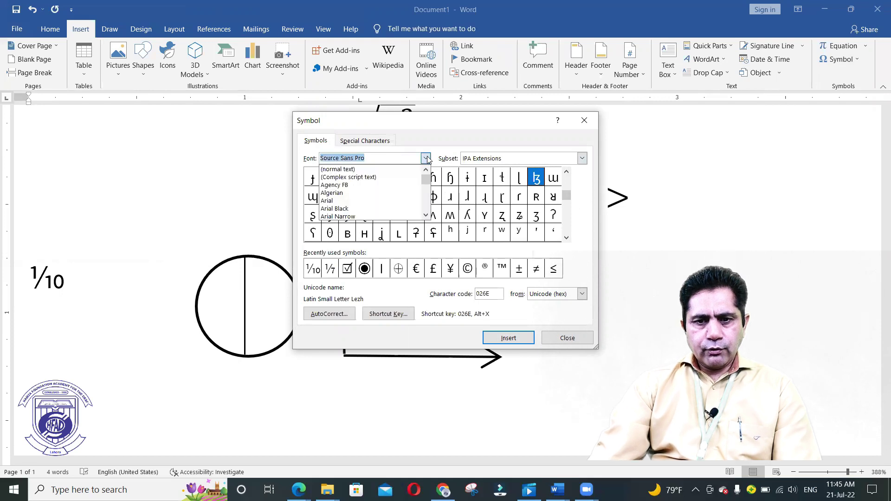
click(408, 200)
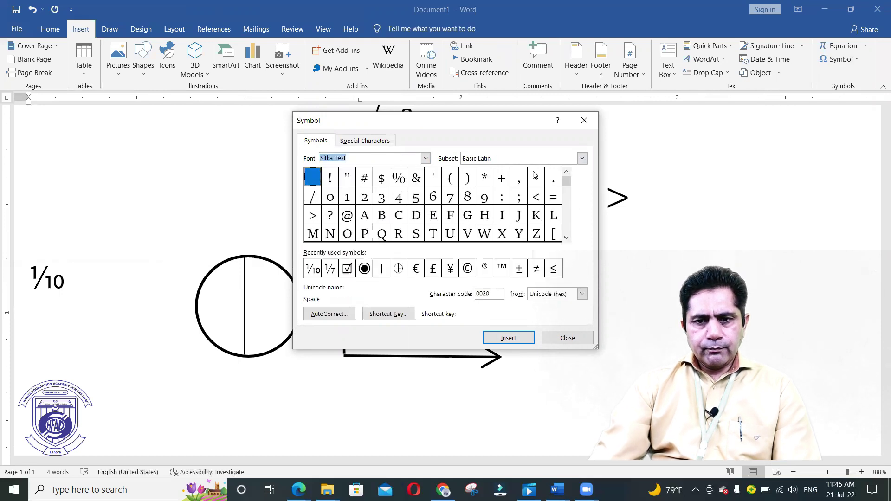
click(583, 159)
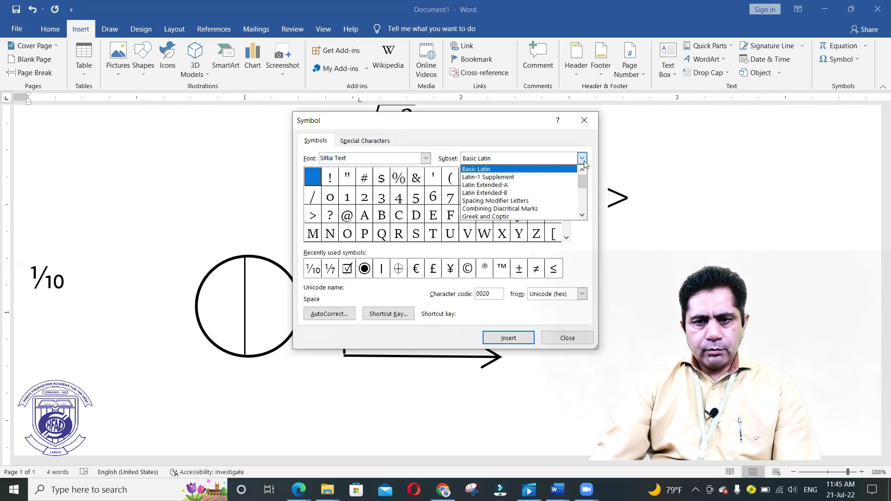
click(555, 201)
drag(569, 200, 566, 225)
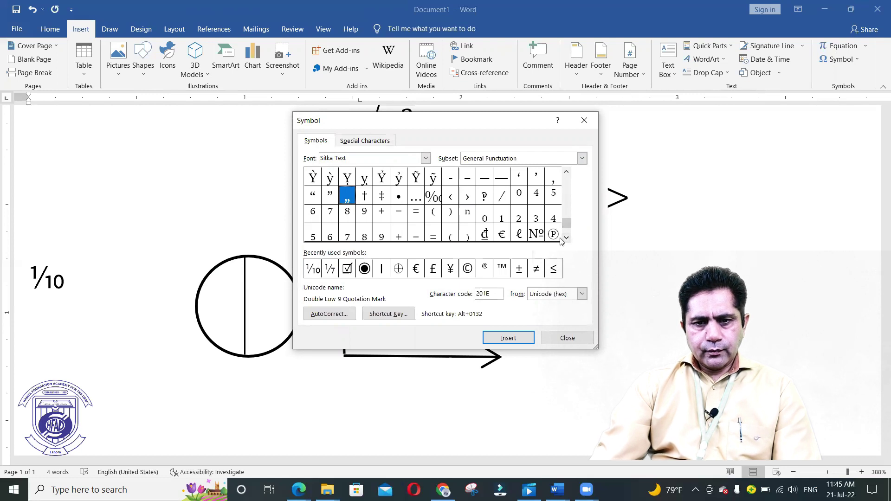
click(555, 237)
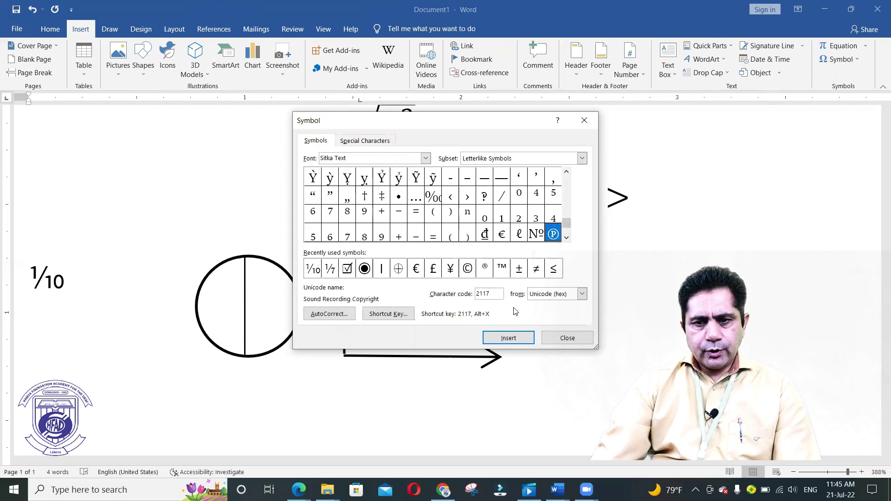
click(508, 338)
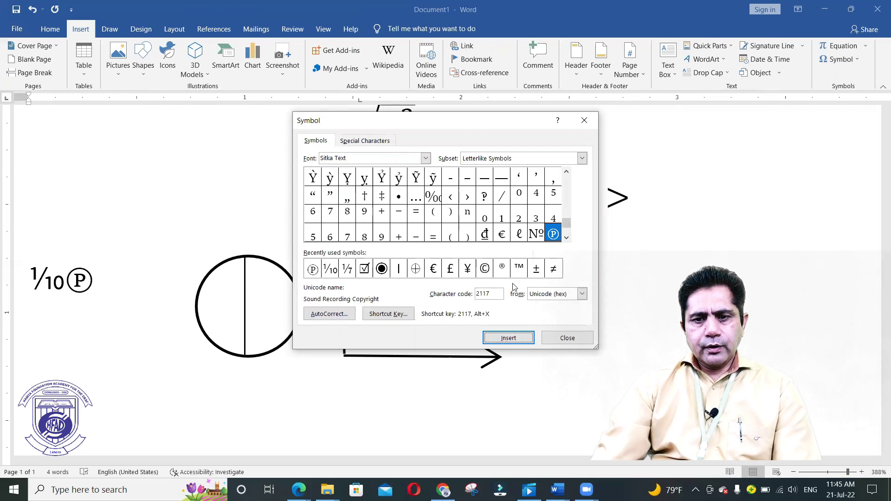
Step: Insert the Negative Circled Number Twelve symbol from the Sitka Text font after the ℗ symbol and close the Symbol dialog
click(567, 236)
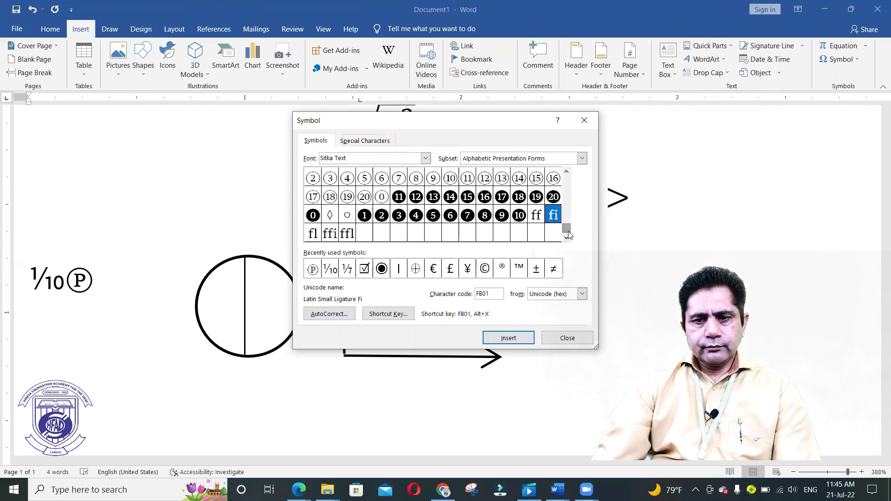
click(416, 197)
click(508, 337)
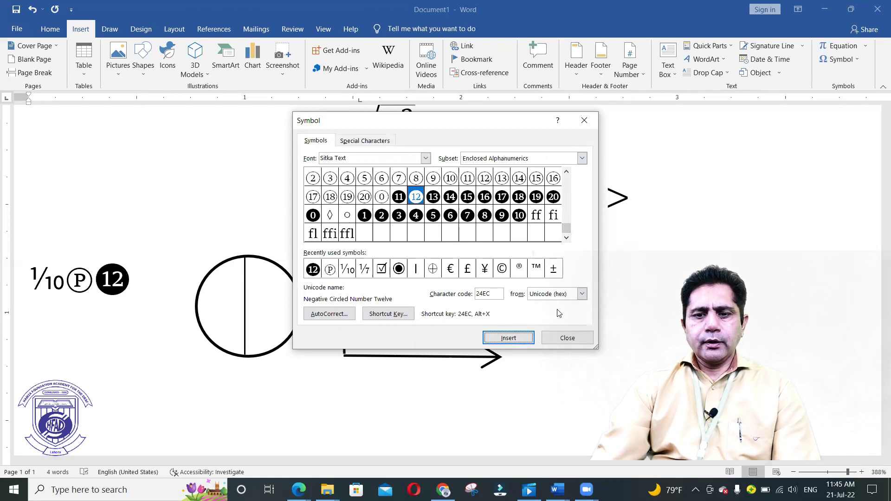
click(567, 338)
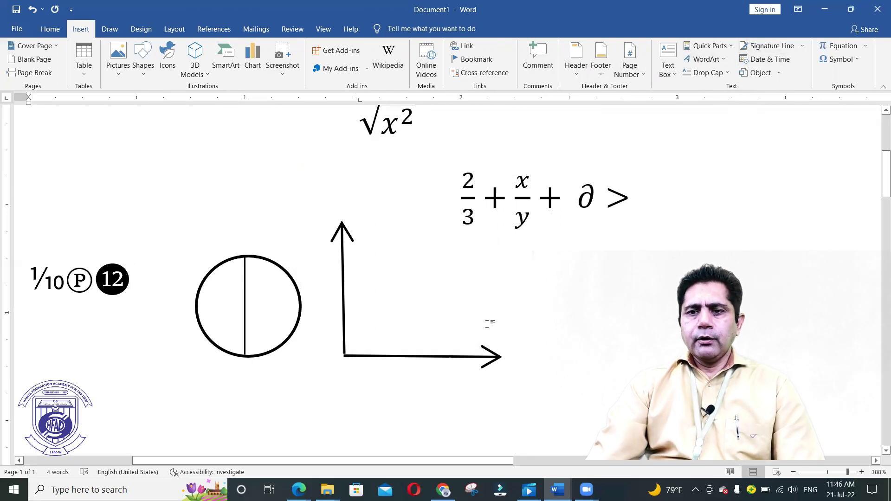
Step: Clear the whole document, then insert the date in the "Thursday, July 21, 2022" format and start a new line
key(ctrl+a)
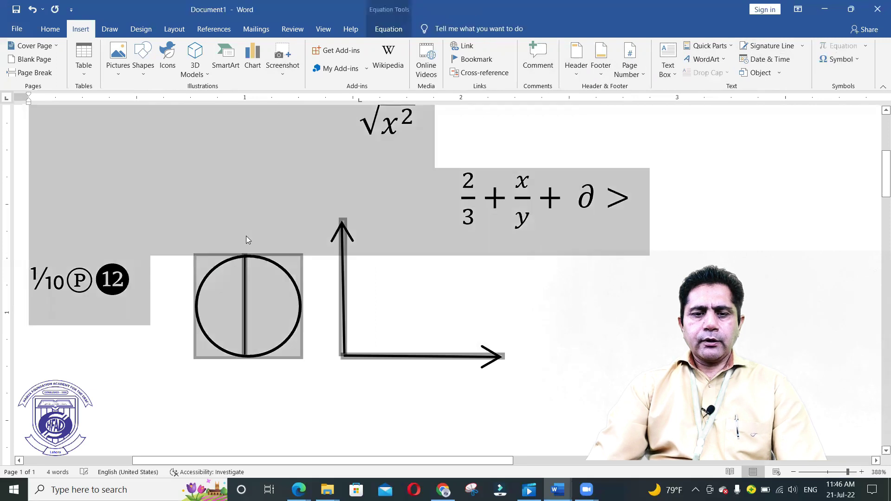
key(Delete)
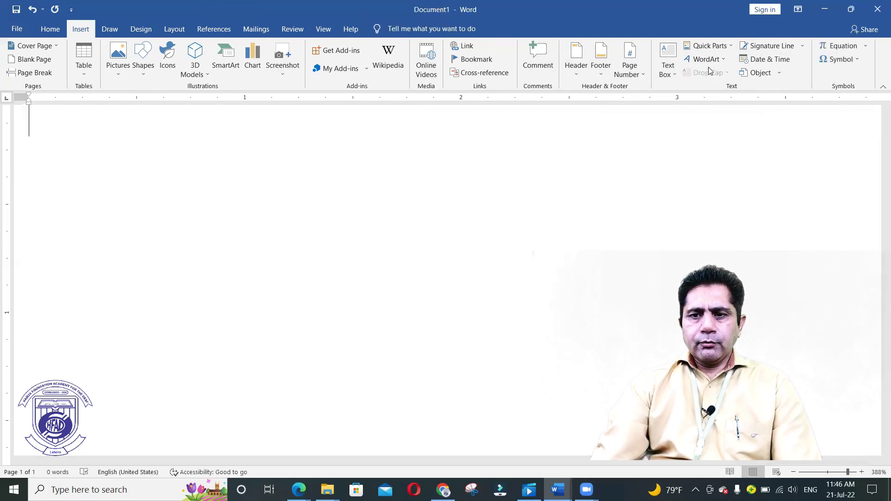
click(783, 60)
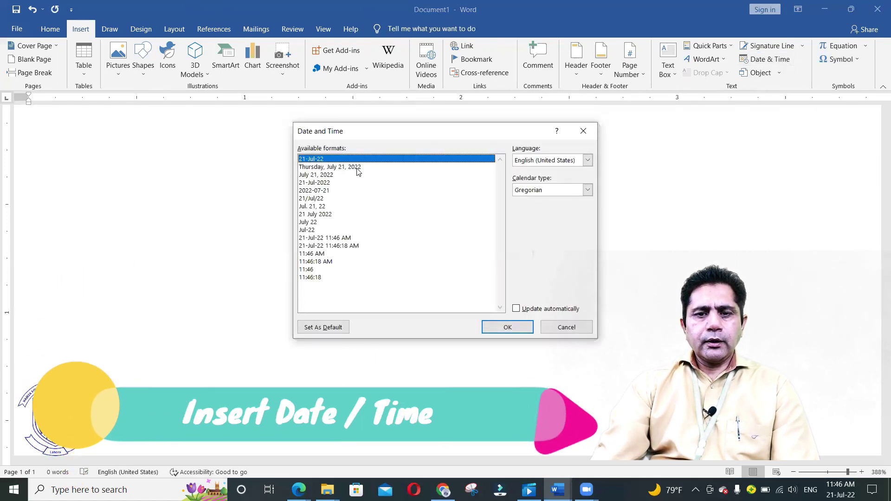
click(358, 168)
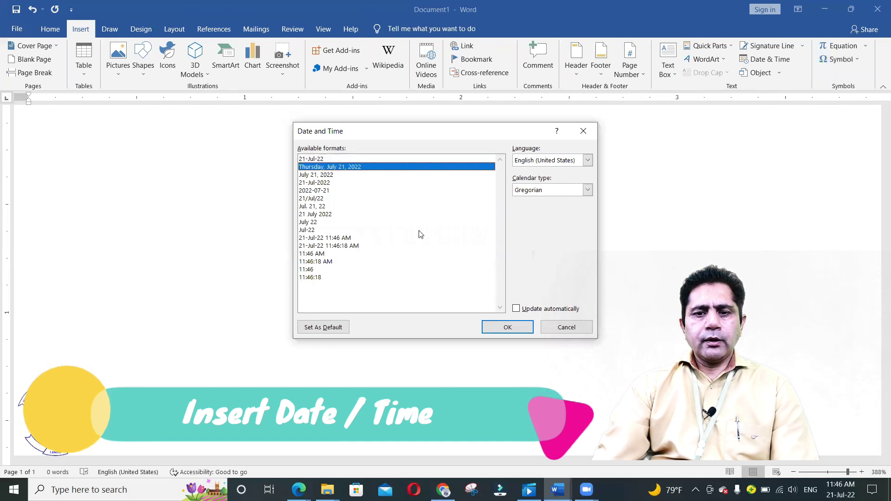
click(520, 329)
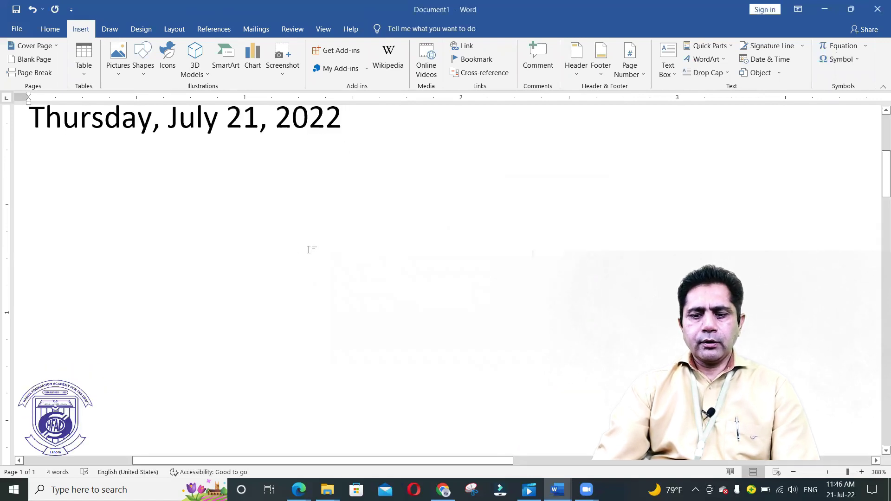
key(Return)
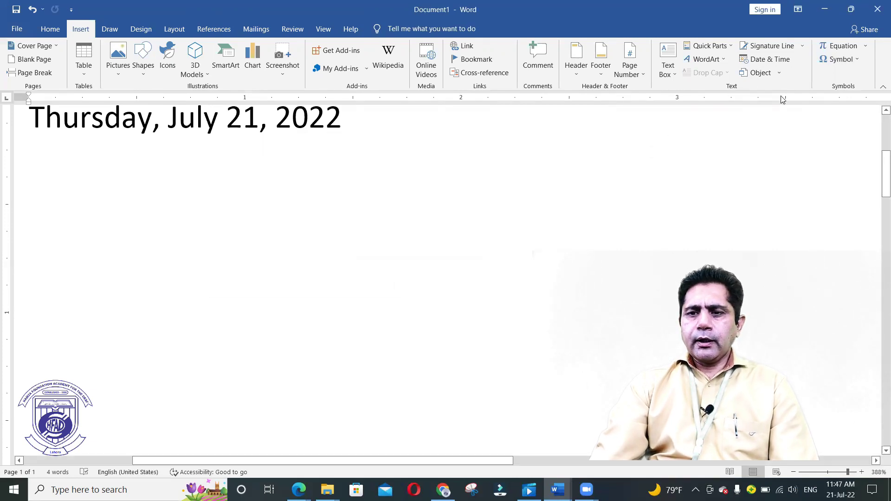
click(780, 73)
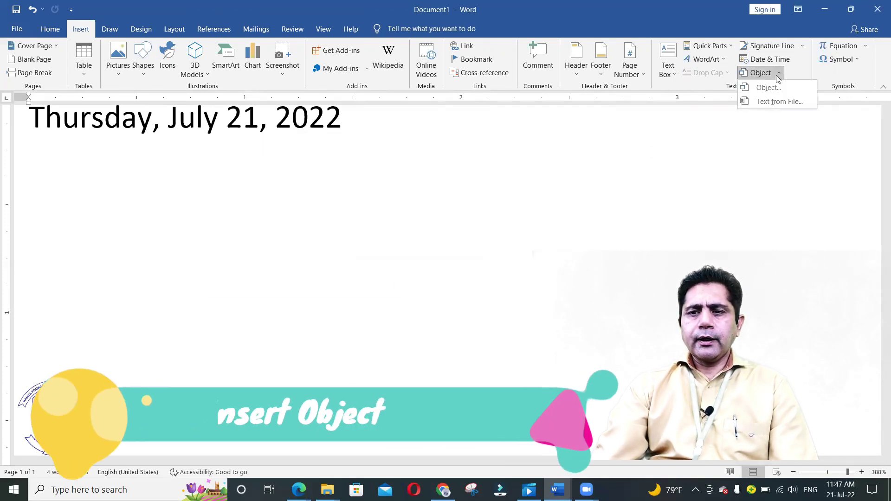
click(772, 87)
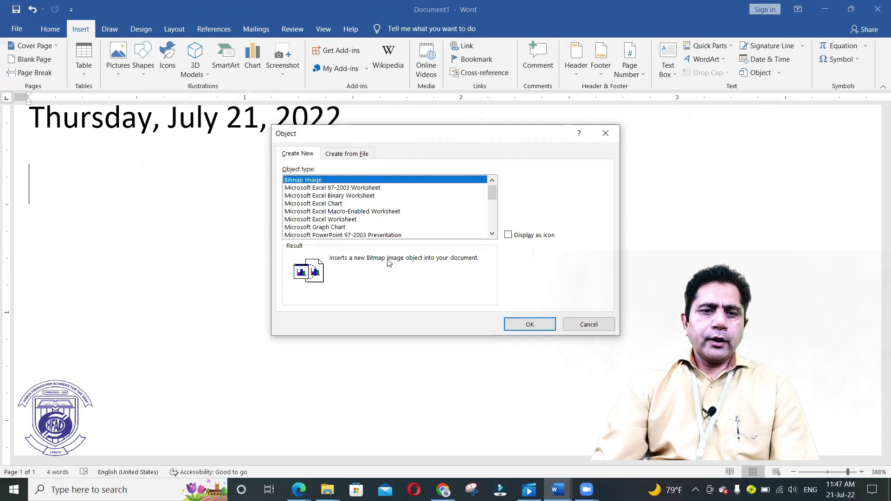
click(599, 327)
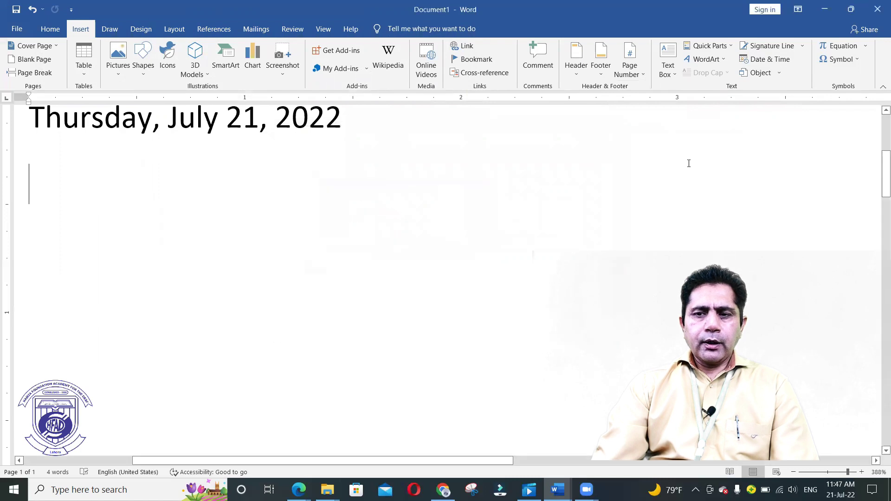
Step: Embed the Desktop file Test presentation.pptx as an object created from file below the date
click(779, 73)
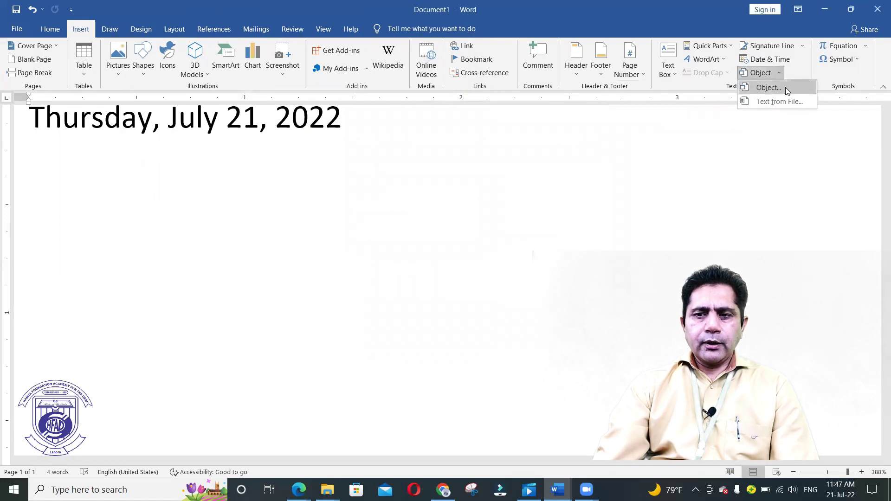
click(785, 87)
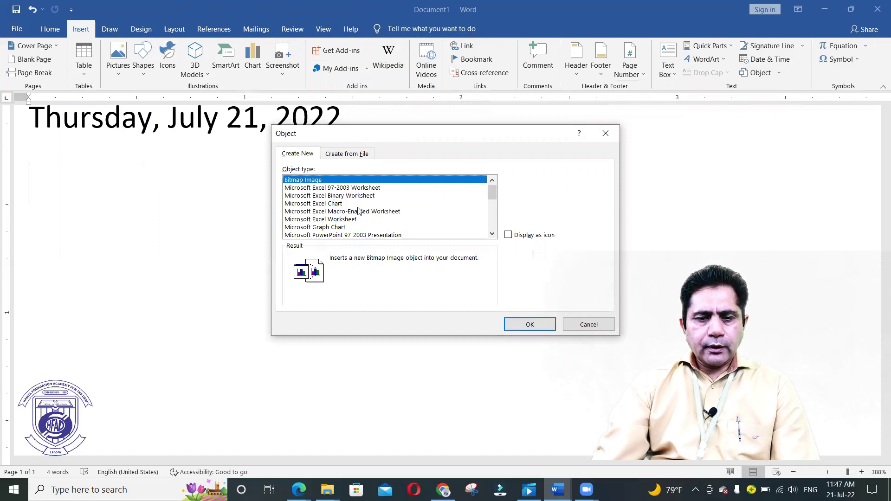
click(362, 156)
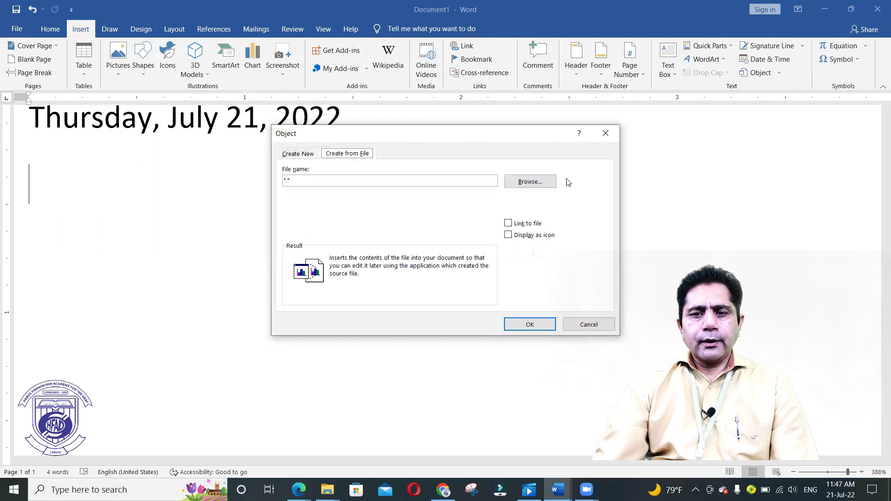
click(539, 185)
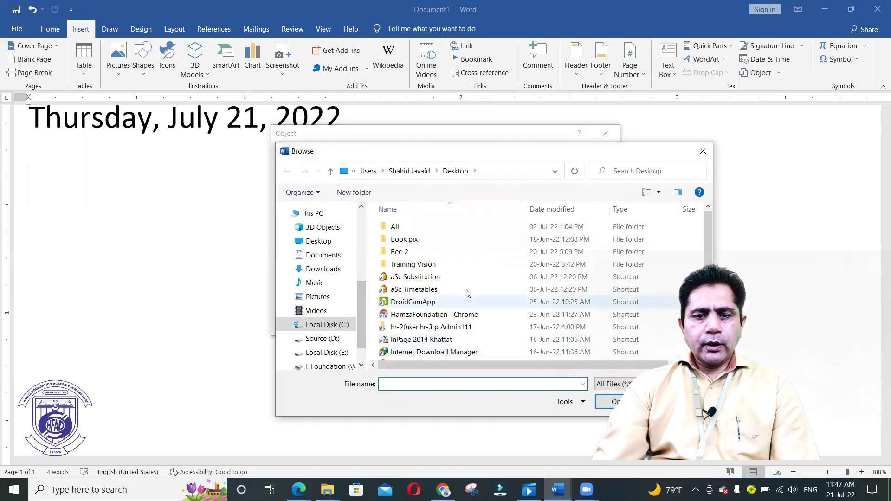
scroll(467, 295, down, 2)
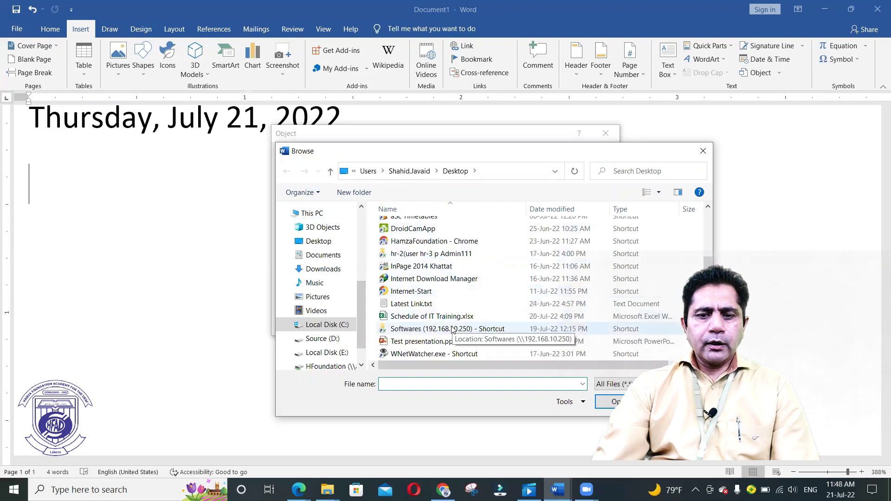
click(439, 344)
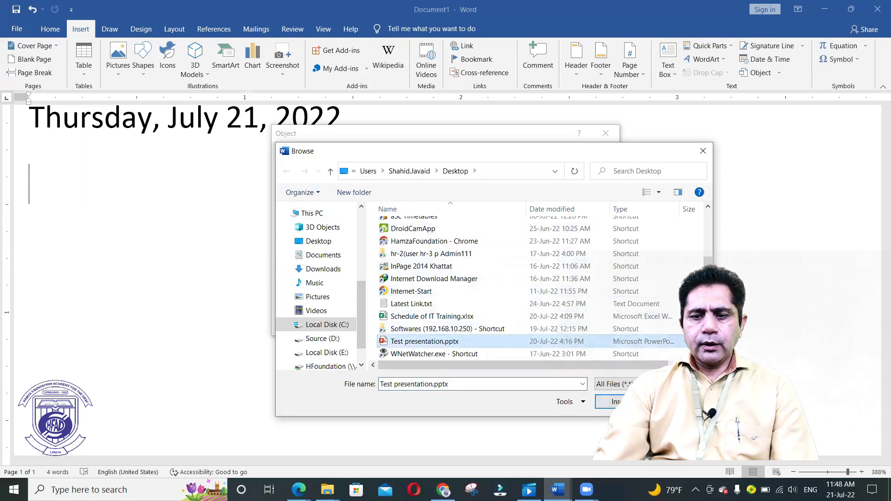
click(612, 403)
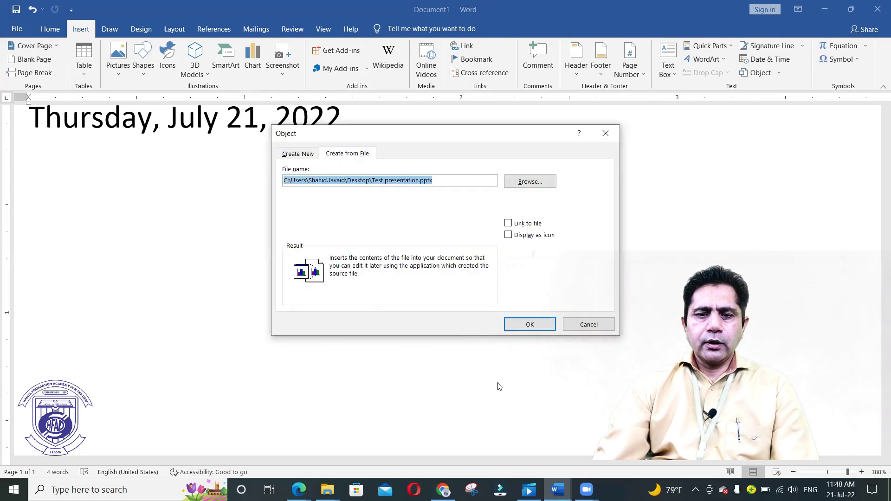
click(528, 325)
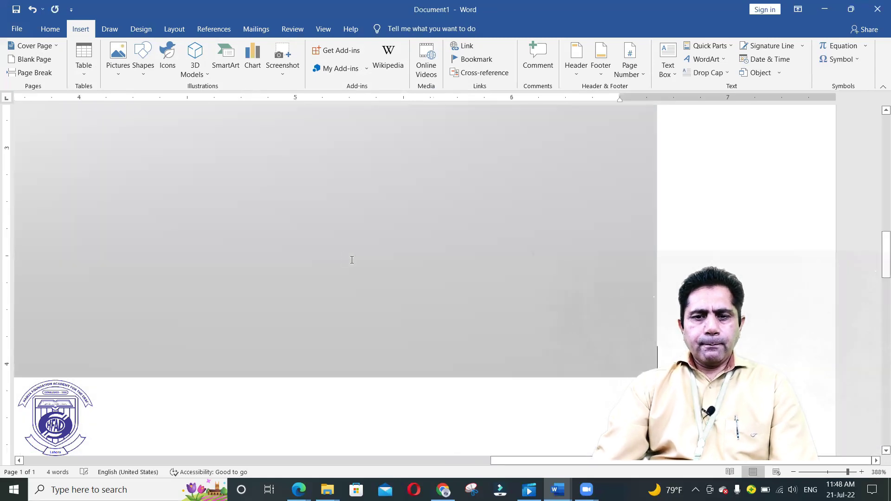
Step: Play the embedded presentation's slide show through all its slides and return to the document
drag(848, 472, 829, 472)
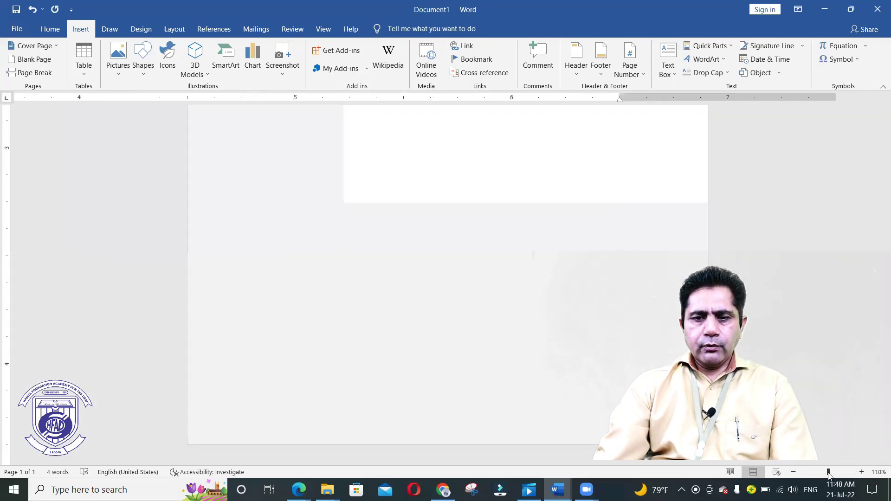
scroll(571, 325, up, 5)
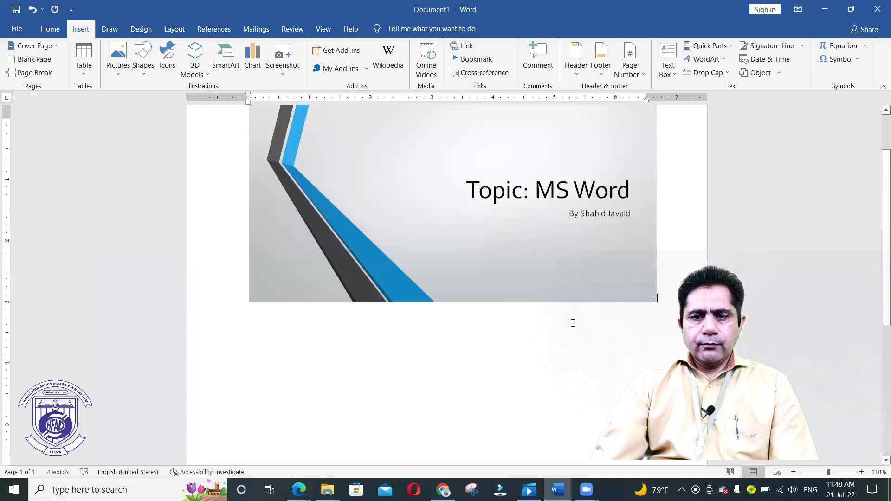
click(444, 253)
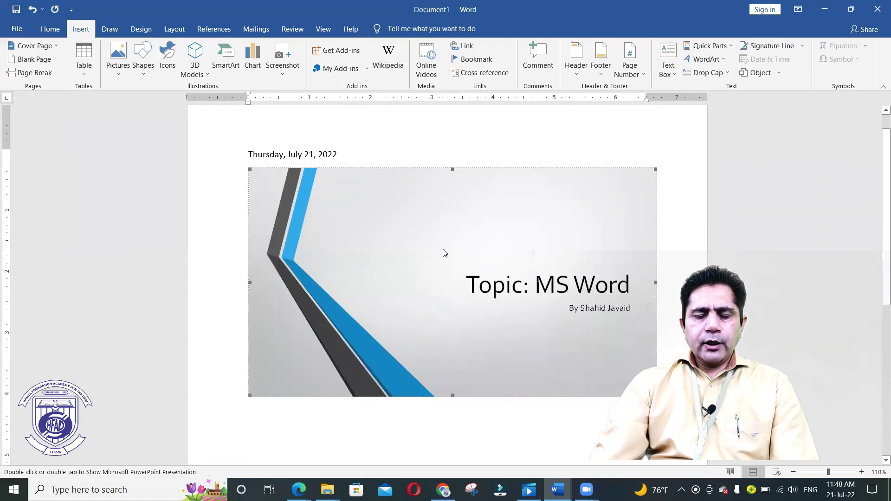
double_click(392, 259)
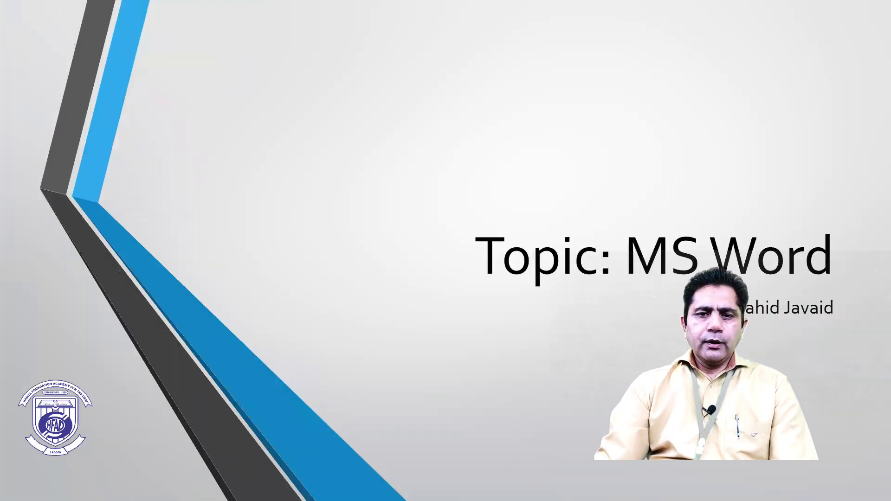
click(554, 250)
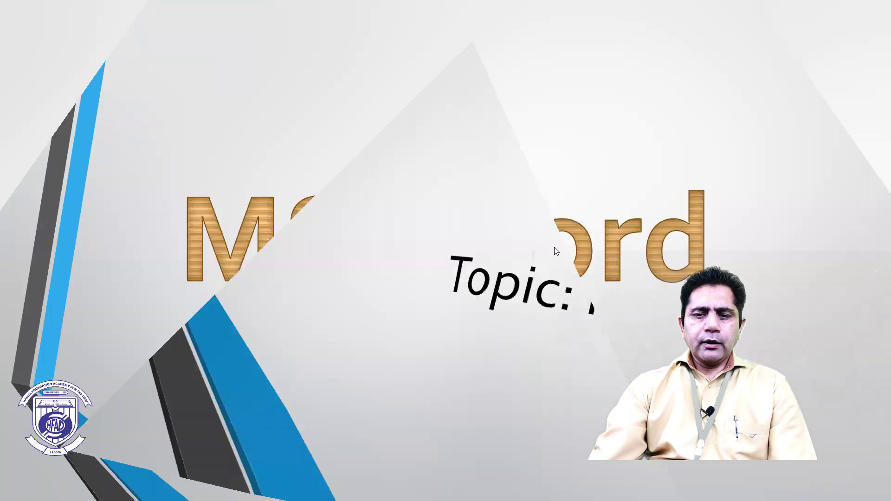
click(439, 236)
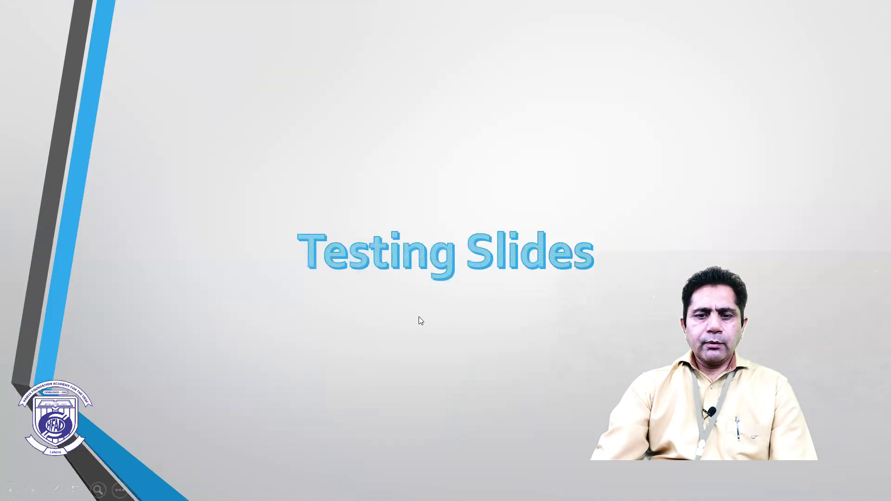
click(420, 293)
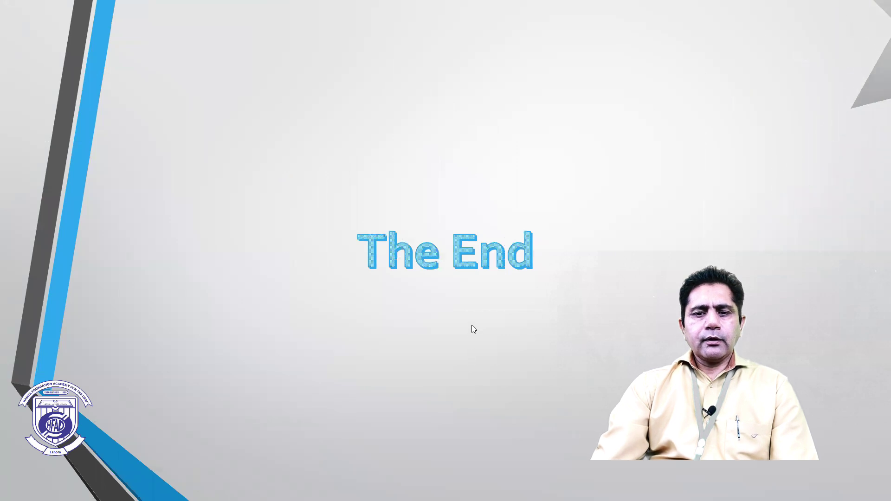
click(535, 304)
click(490, 282)
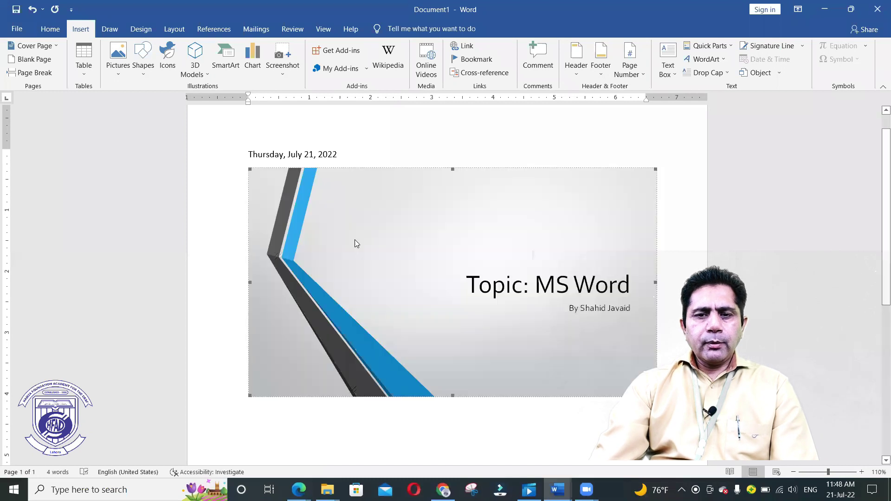
Step: Open the embedded presentation for editing in place and bring up its animation options
right_click(435, 217)
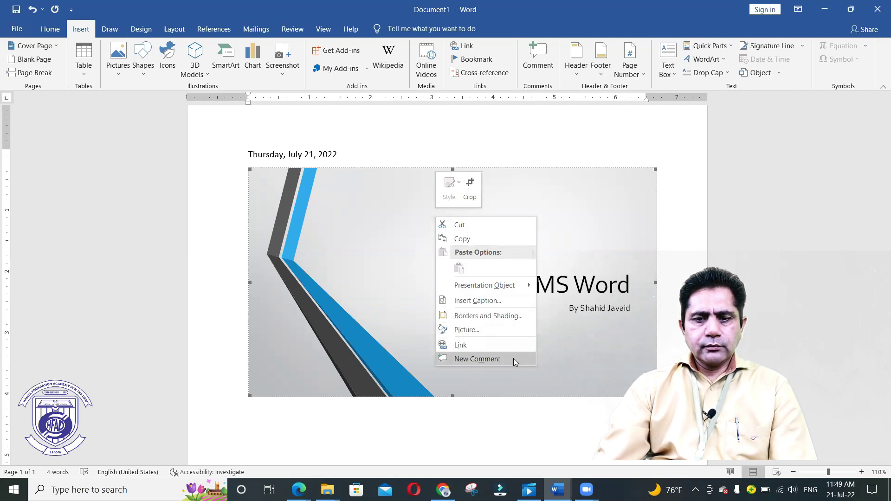
mouse_move(510, 284)
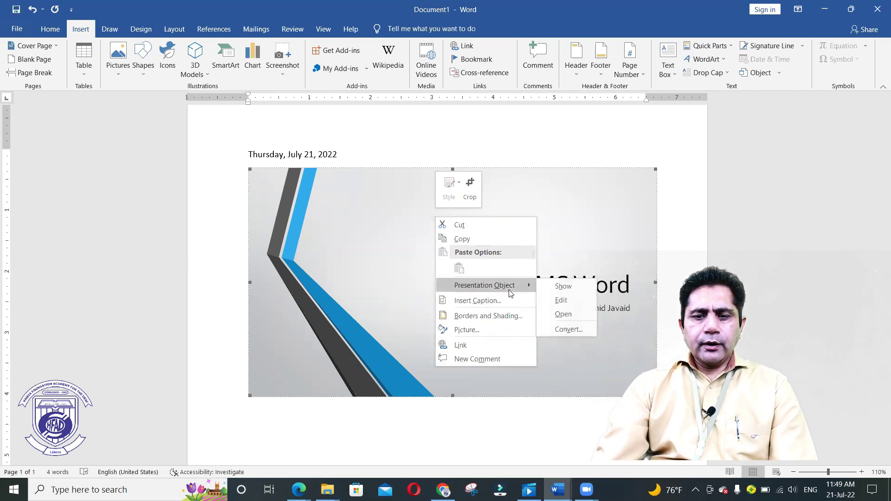
click(583, 307)
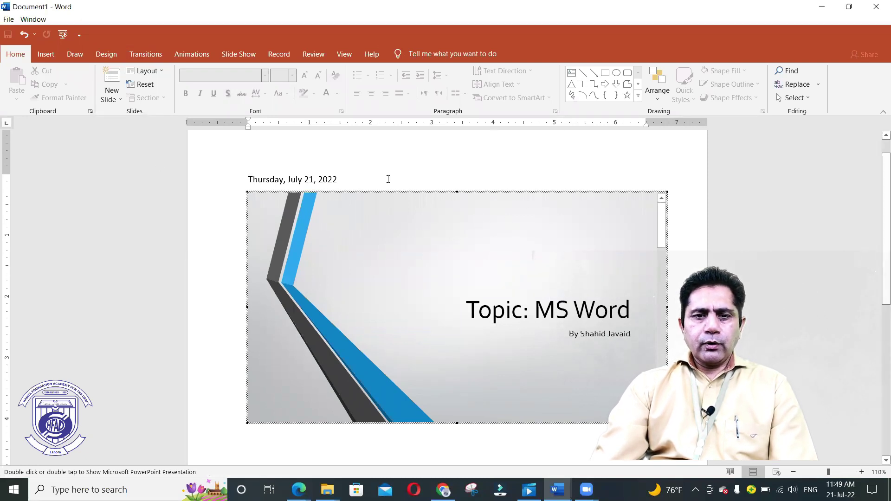
click(195, 58)
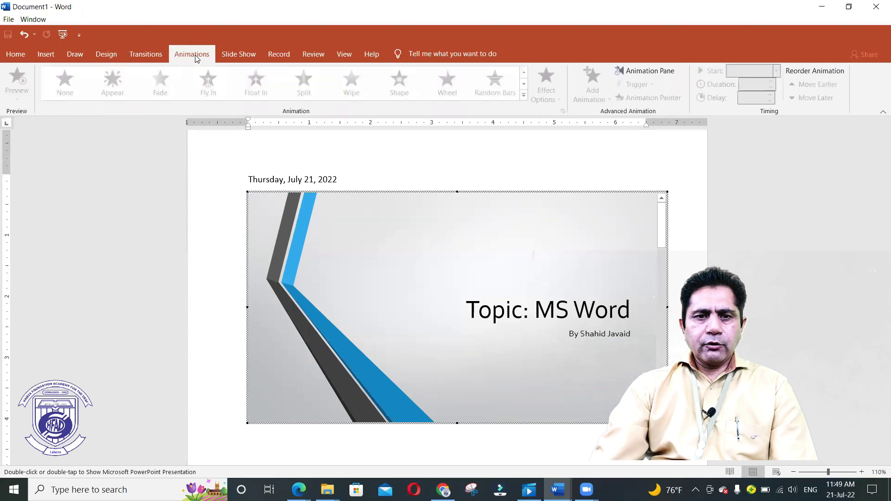
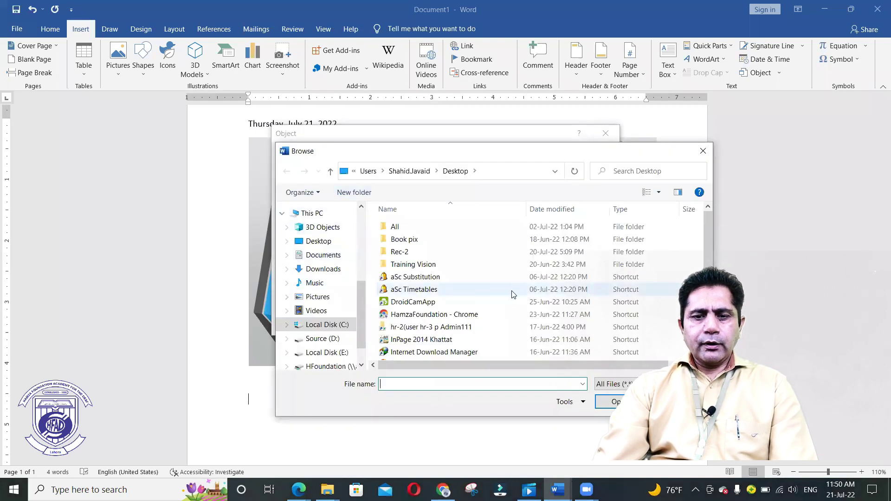
Step: Embed the Desktop file Schedule of IT Training.xlsx as an object below the presentation
scroll(476, 321, down, 1)
scroll(476, 321, down, 1)
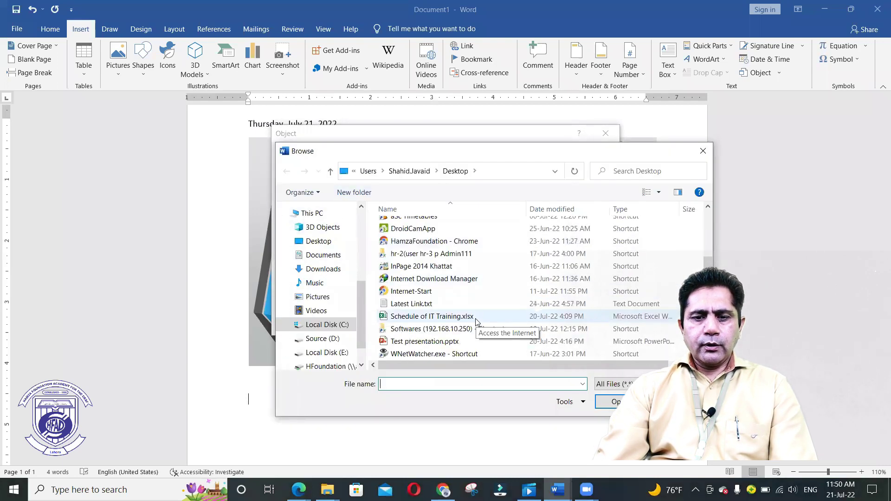
click(439, 316)
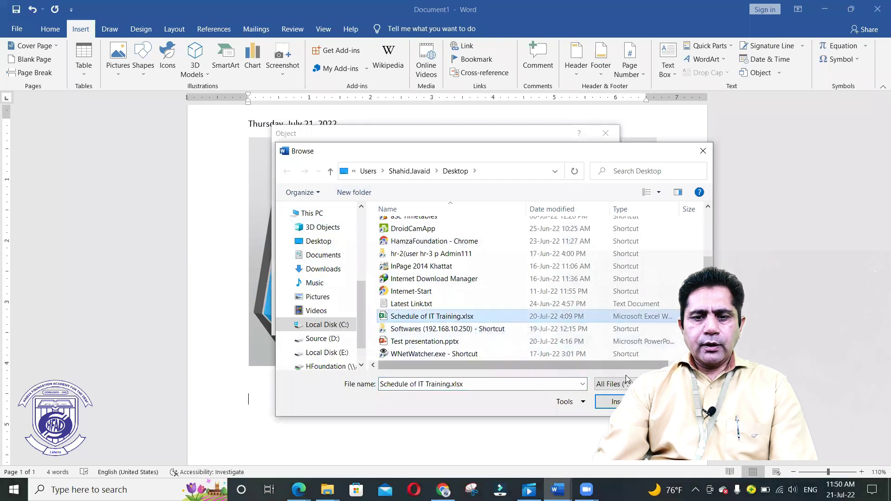
click(611, 403)
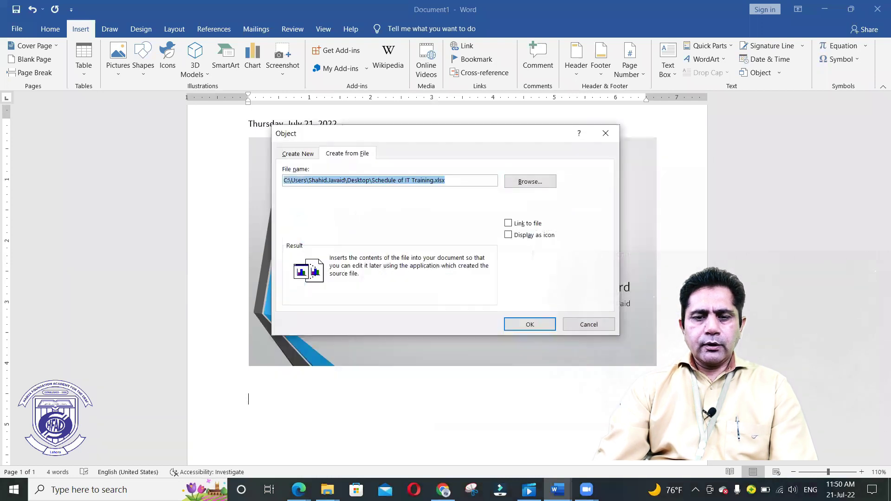
click(548, 324)
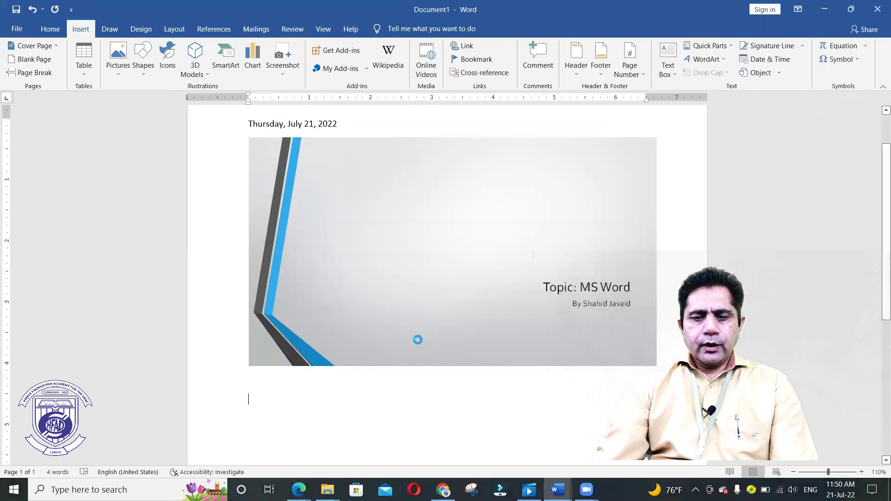
Step: Enlarge the embedded class schedule worksheet proportionally to about 4 inches wide
scroll(418, 340, down, 3)
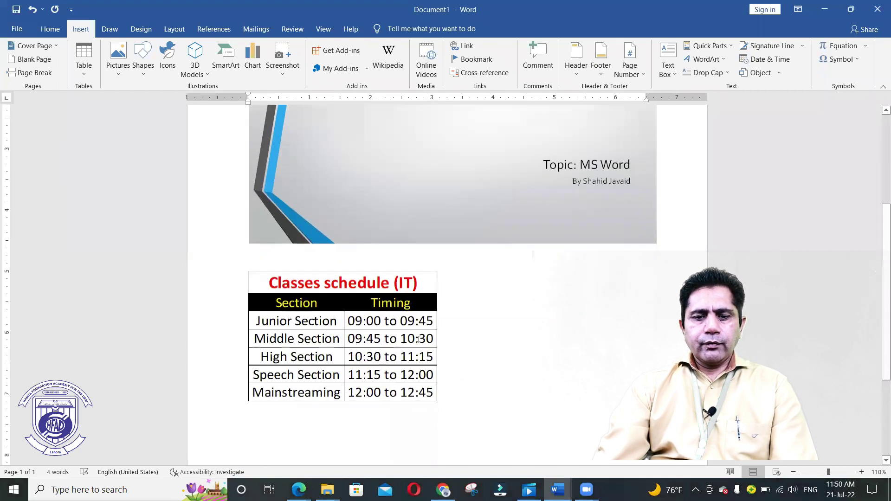
click(308, 283)
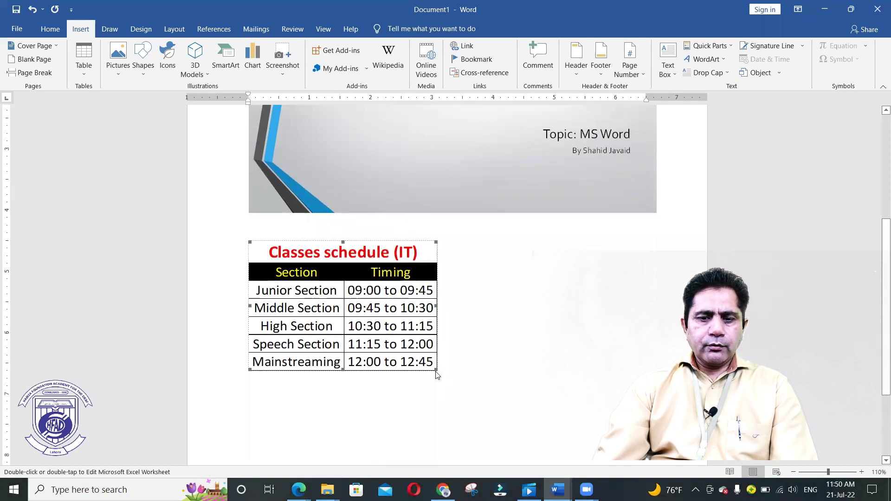
drag(436, 370, 494, 409)
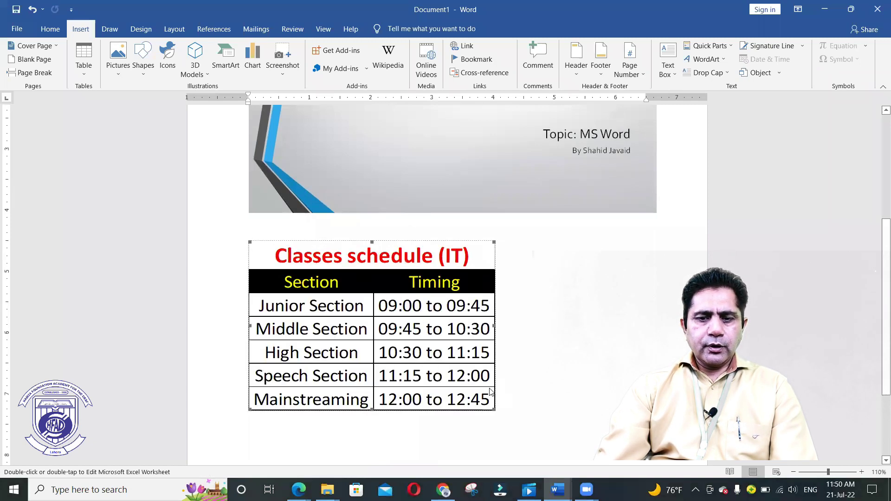
Step: Open the class schedule worksheet for editing in place, examine its formula and data commands, and return to the document
right_click(432, 310)
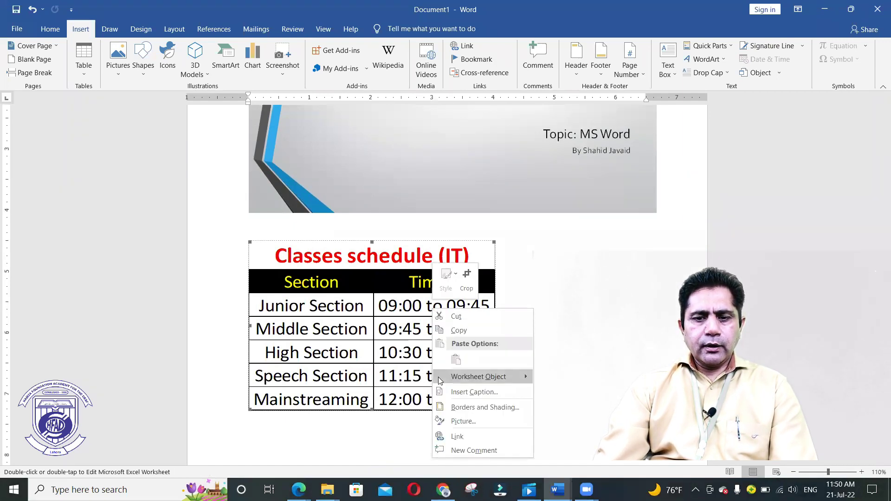
mouse_move(494, 377)
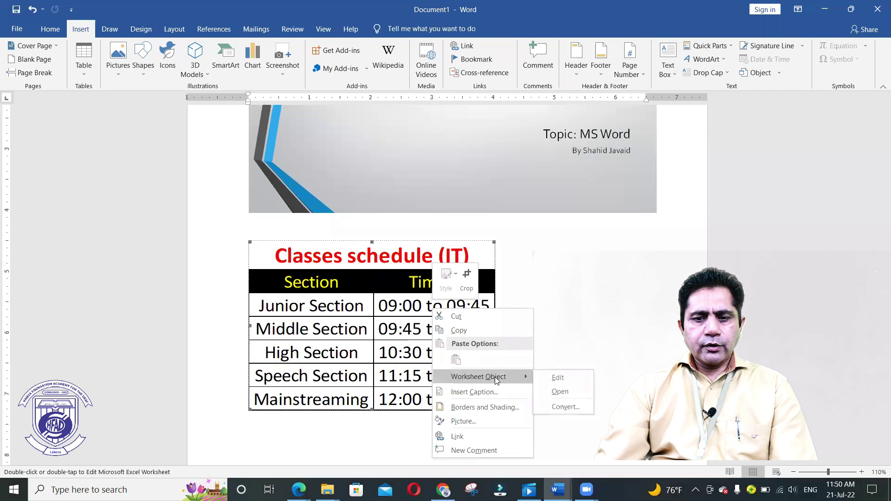
click(576, 377)
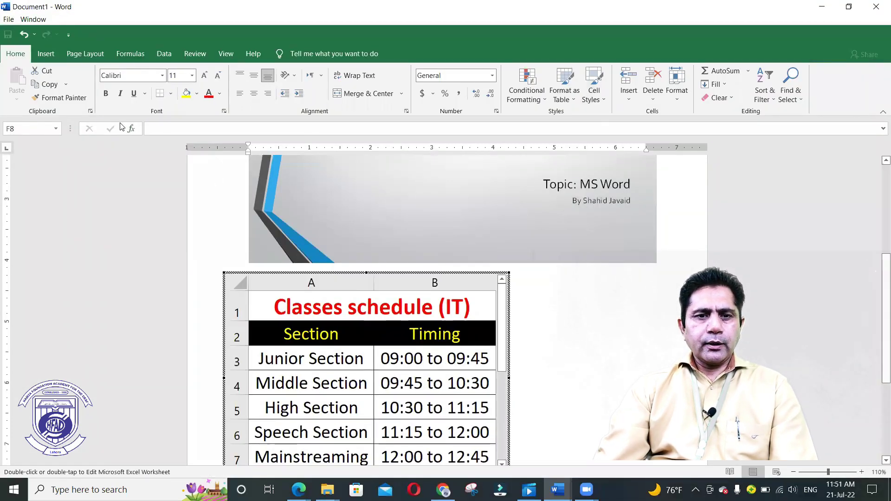
click(138, 56)
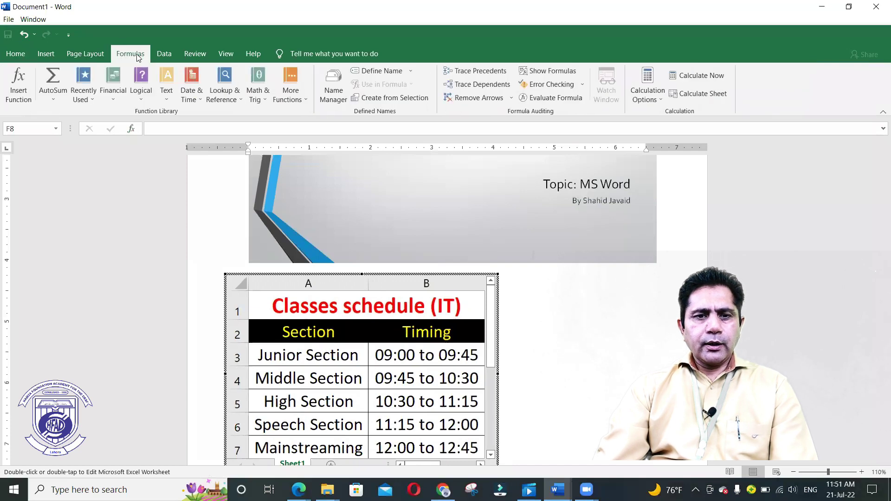
click(165, 55)
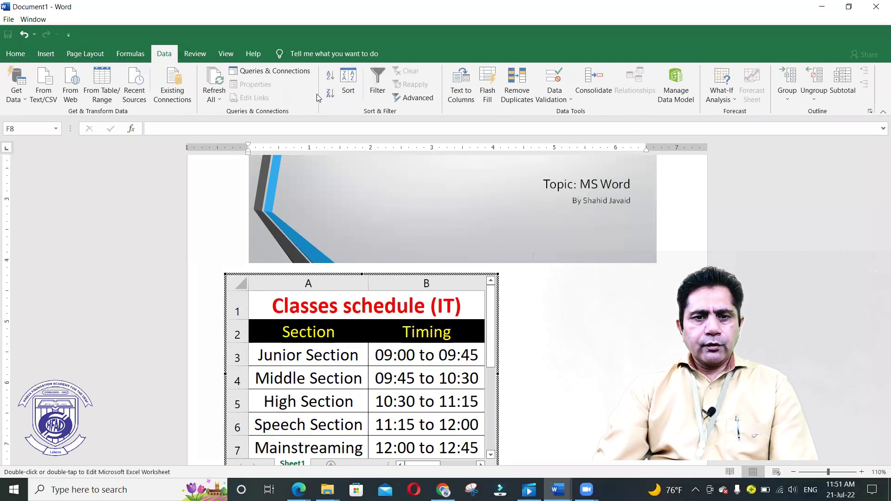
click(542, 319)
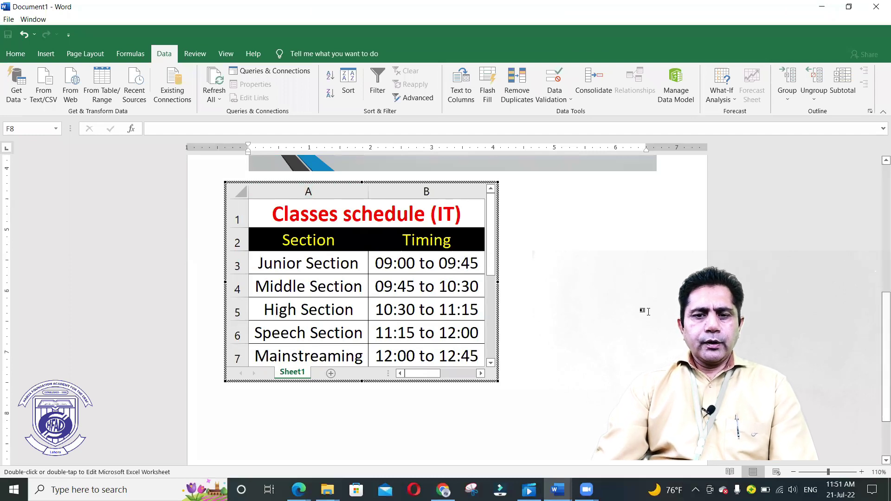
click(641, 310)
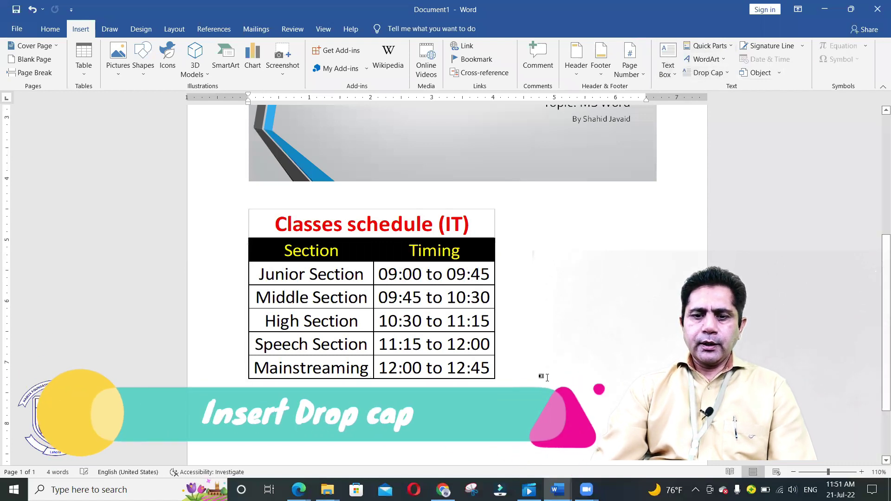
Step: Generate sample paragraphs below the embedded class schedule with =rand(4,5)
click(547, 381)
key(Return)
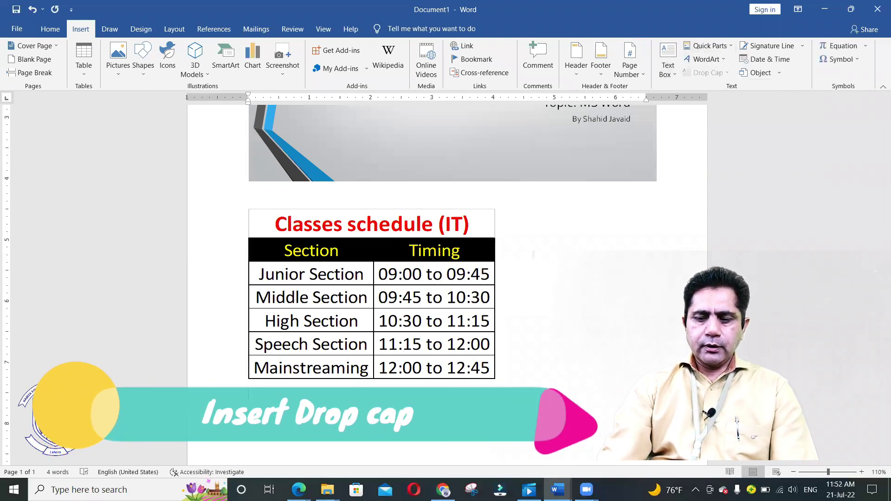
scroll(557, 382, down, 3)
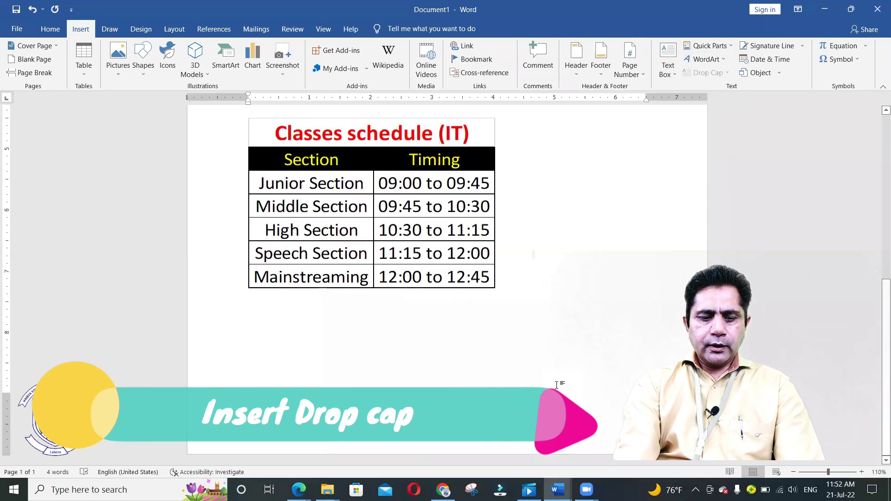
text(=rand()
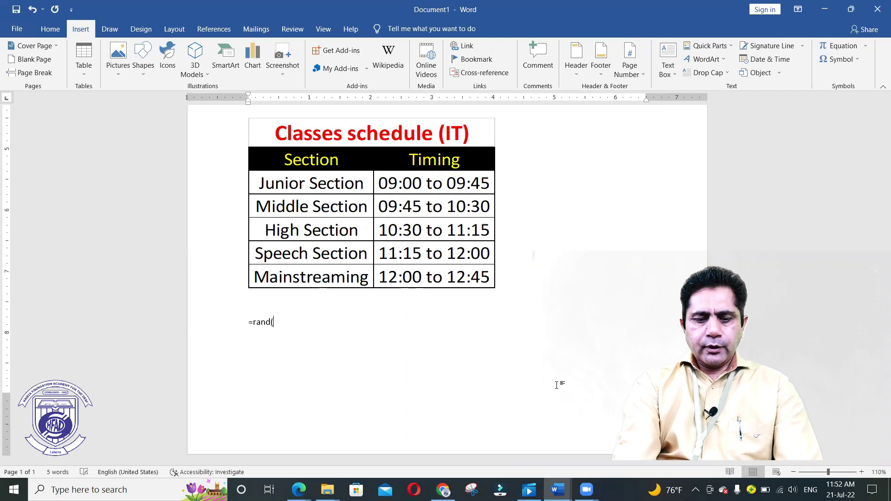
text(4,5))
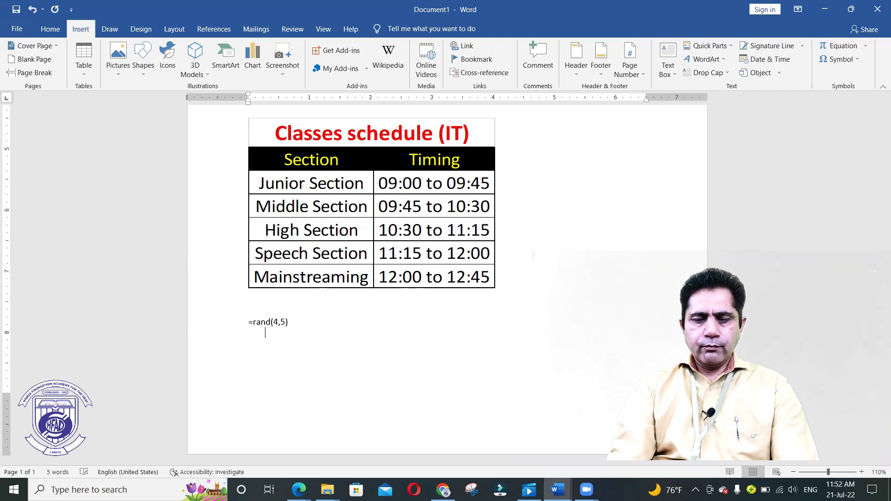
key(Return)
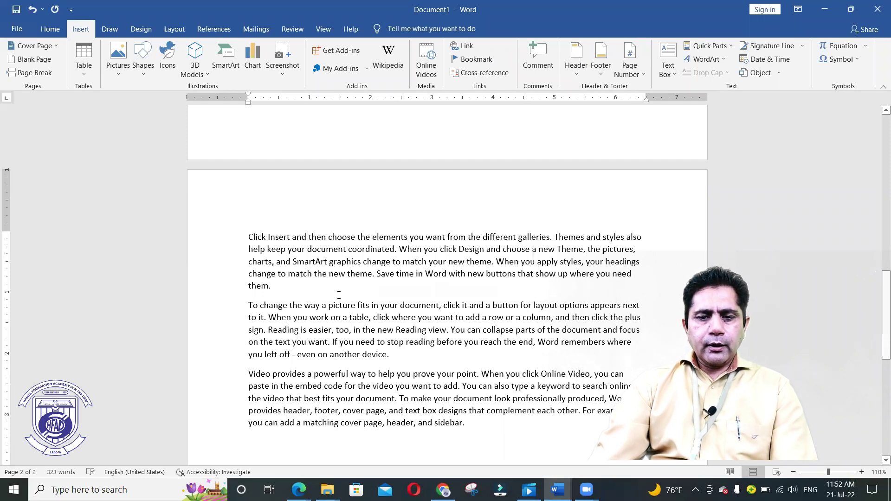
Step: Apply a Dropped drop cap to the initial V of the last paragraph, starting with "Video provides"
drag(828, 472, 833, 473)
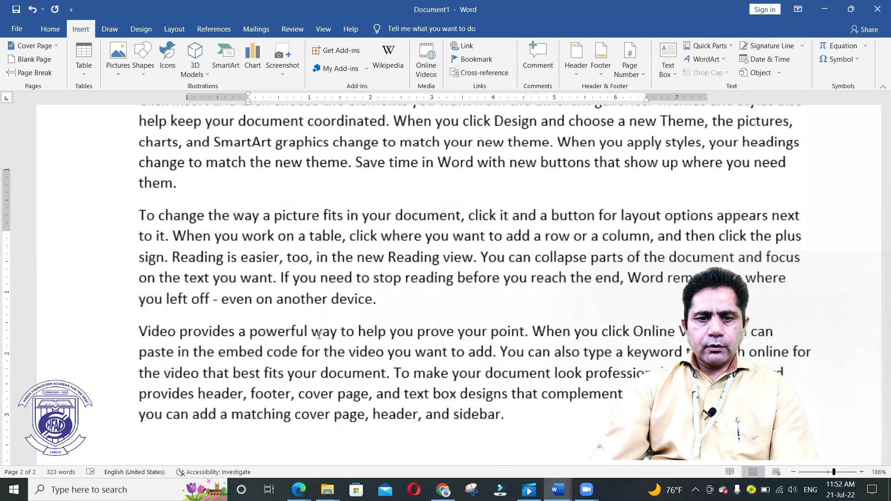
click(140, 330)
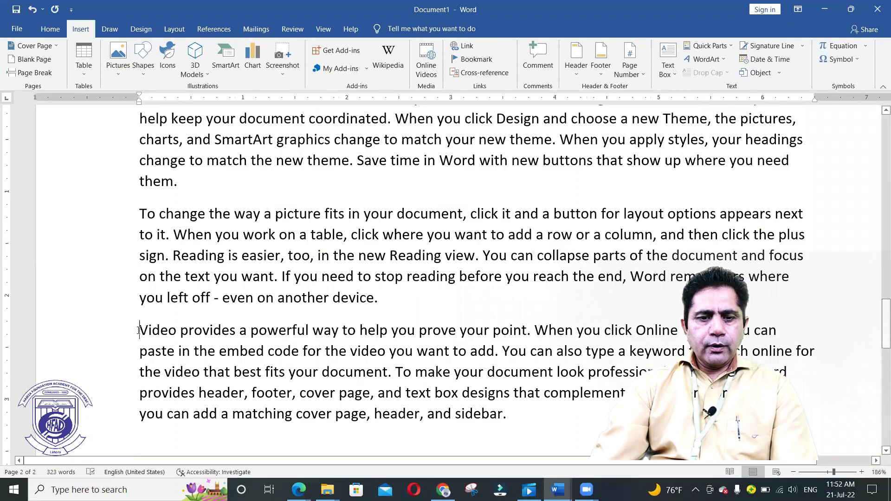
scroll(141, 327, down, 2)
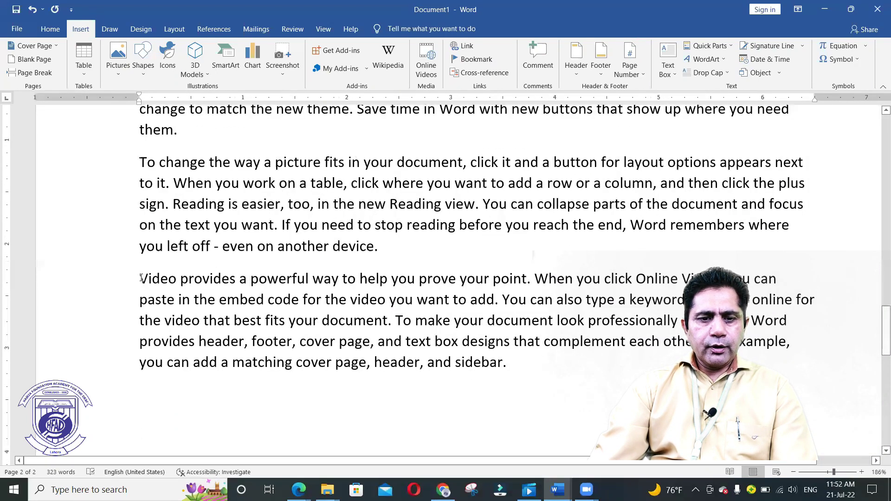
key(shift+Right)
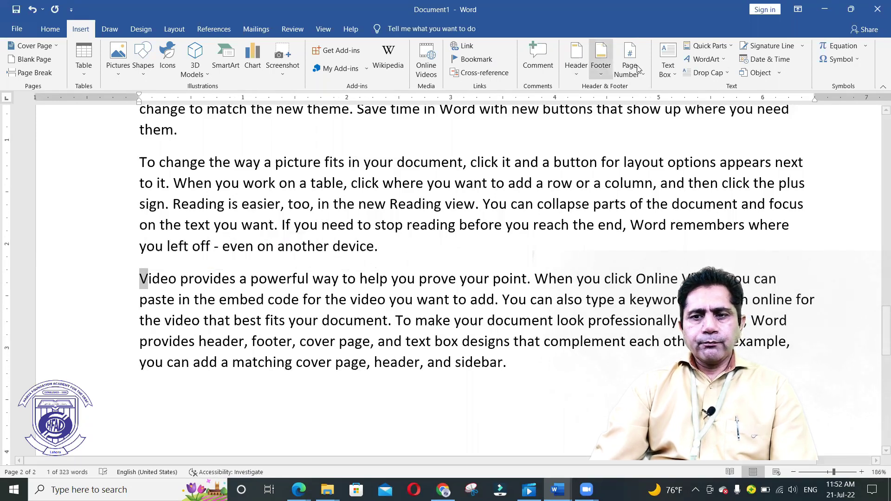
click(728, 74)
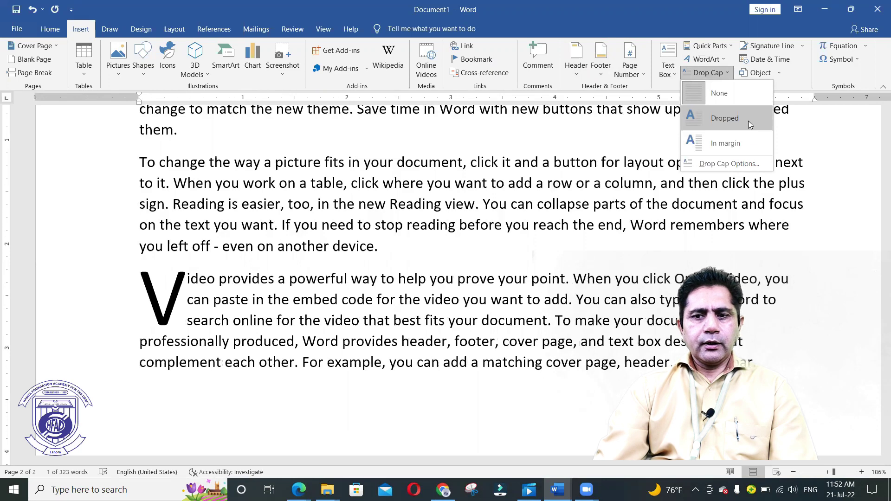
click(748, 121)
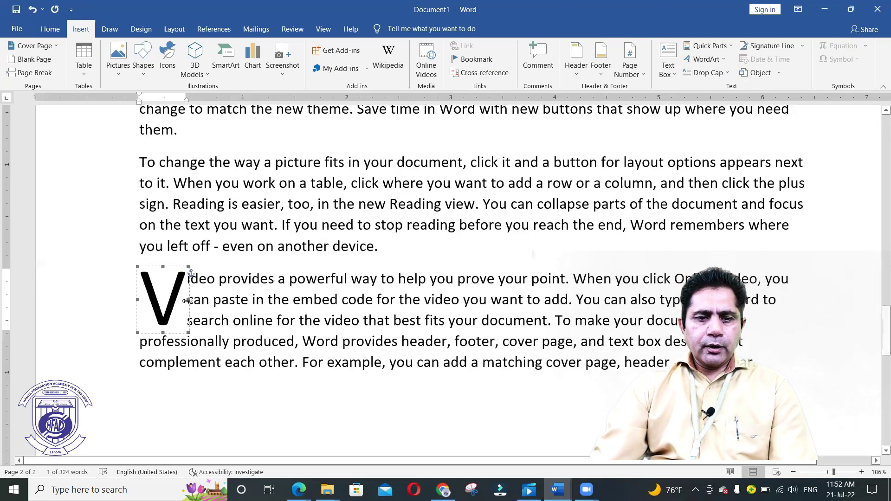
Step: Widen the frame of the drop cap V slightly and return to the body text
drag(188, 301, 198, 304)
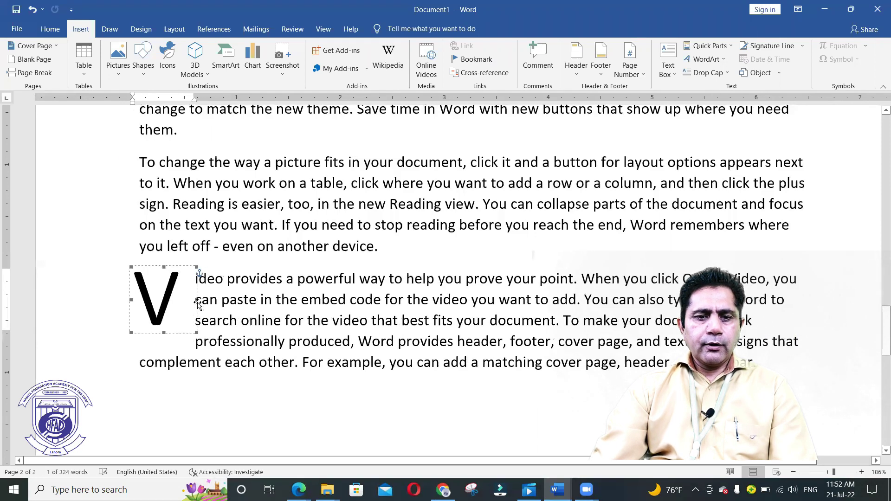
click(255, 300)
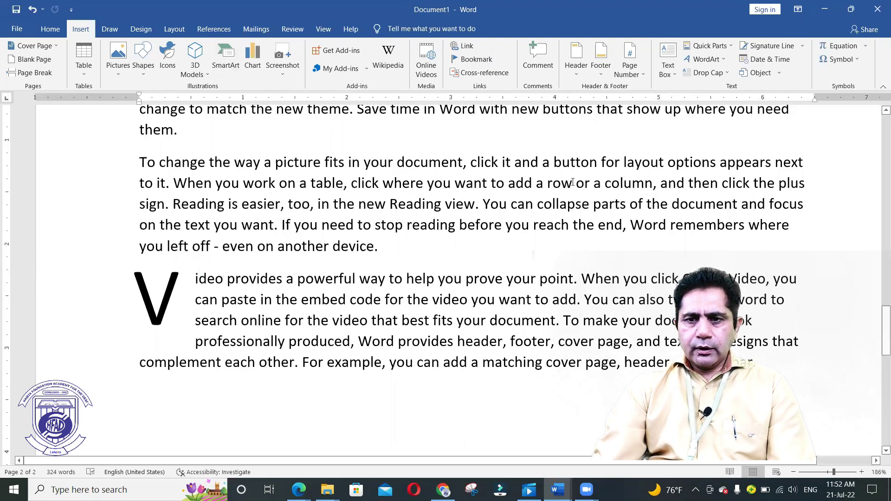
click(571, 162)
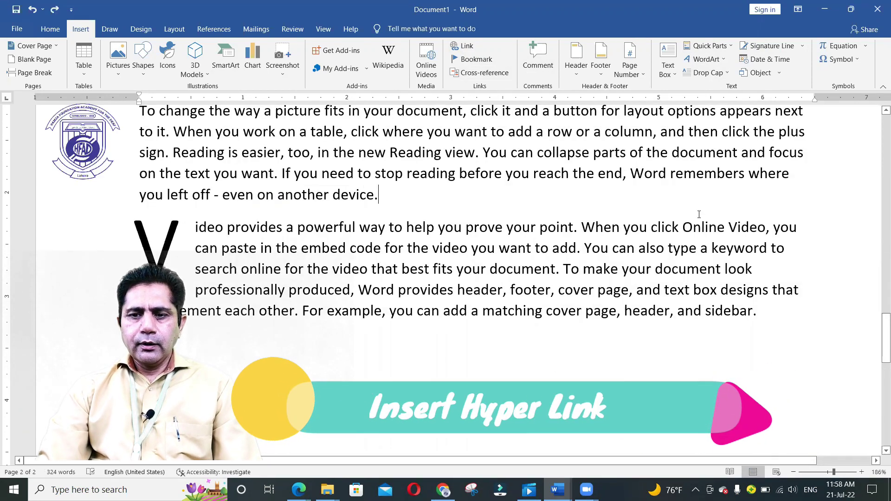
Step: Start a hyperlink on "Online Video" in the last paragraph, copy the open YouTube video's address from Chrome, and return to Word
click(682, 227)
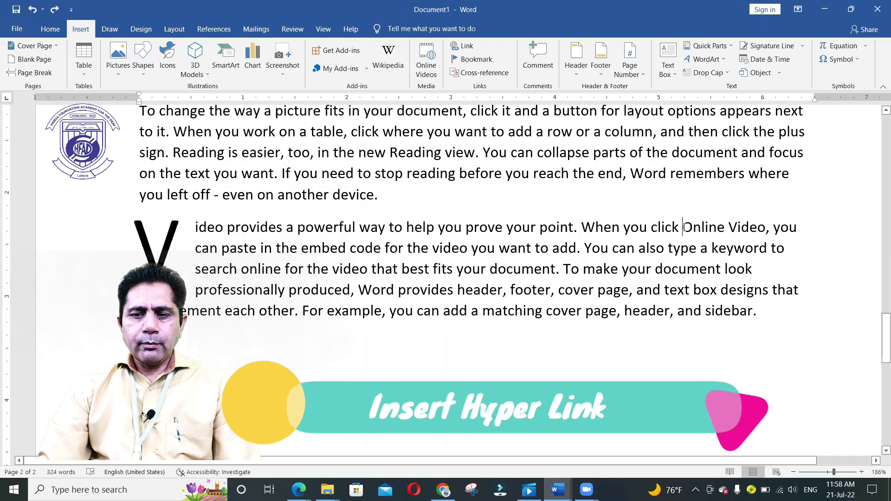
drag(683, 228, 748, 225)
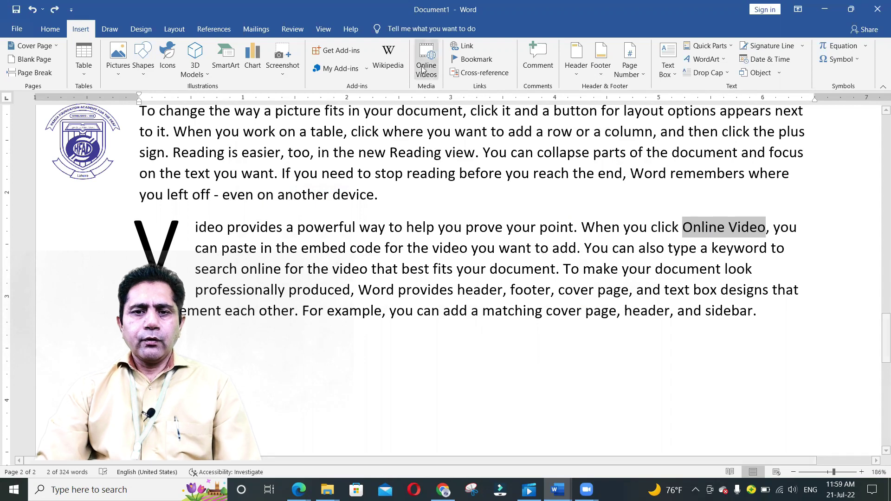
click(468, 47)
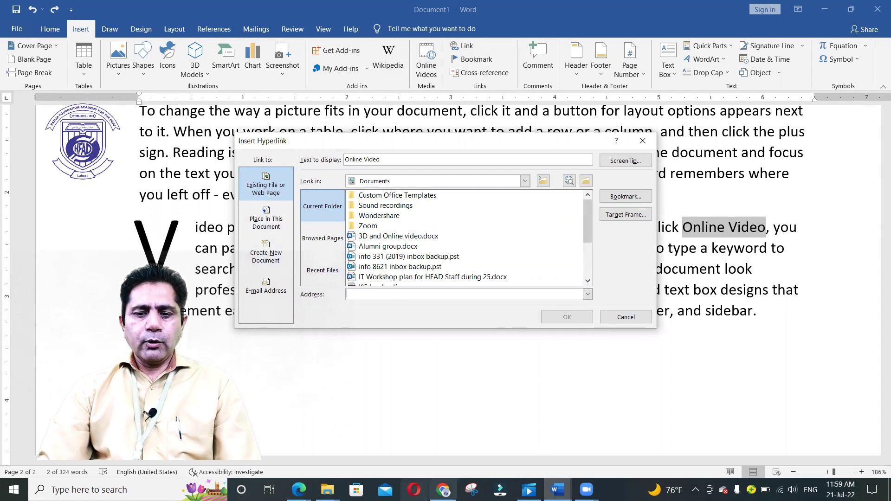
click(443, 490)
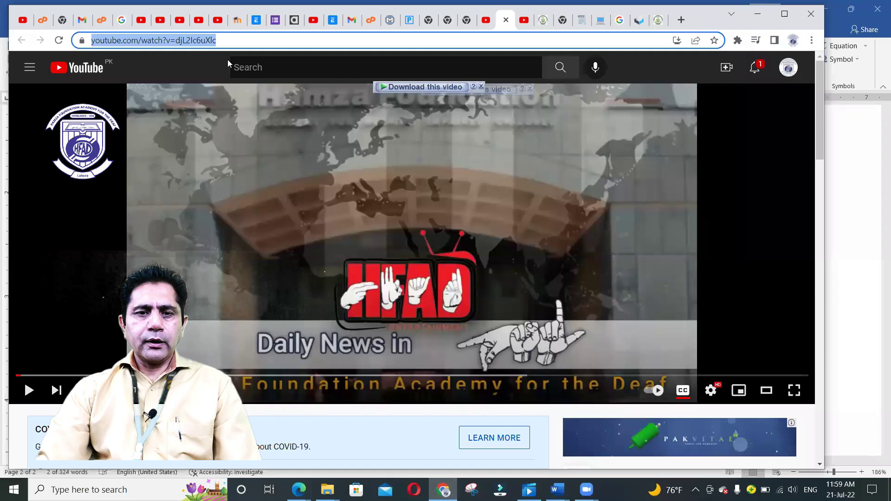
right_click(200, 41)
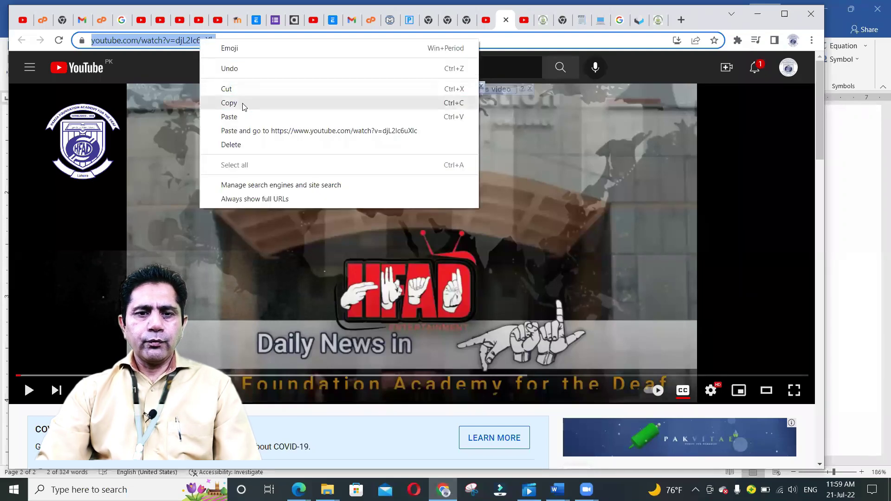
click(231, 102)
key(alt+Tab)
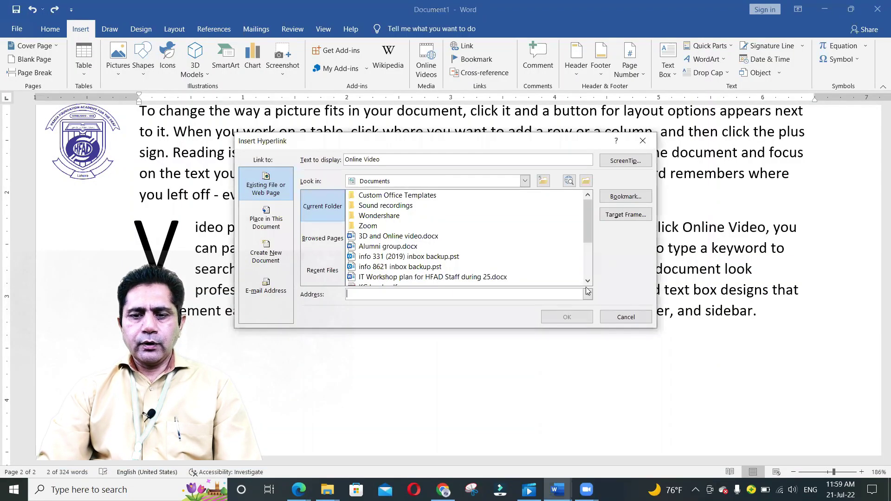
Step: Set the copied YouTube address as the link target of "Online Video" and insert the hyperlink
right_click(395, 293)
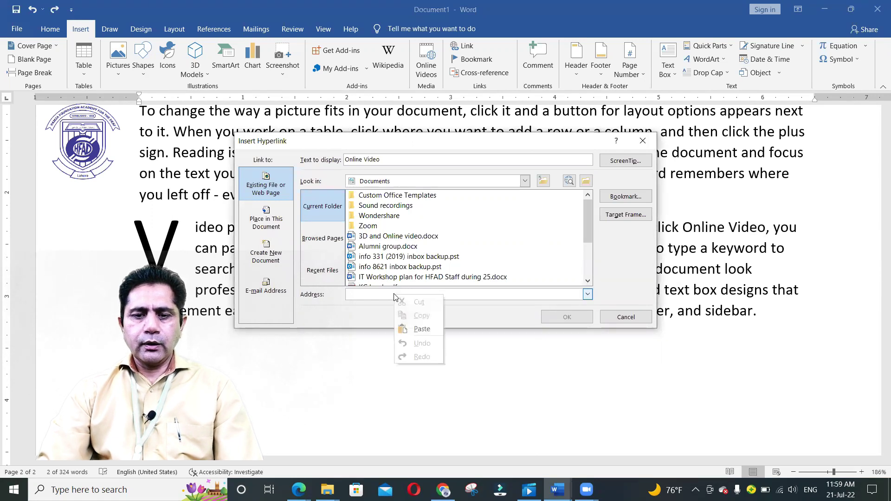
click(416, 334)
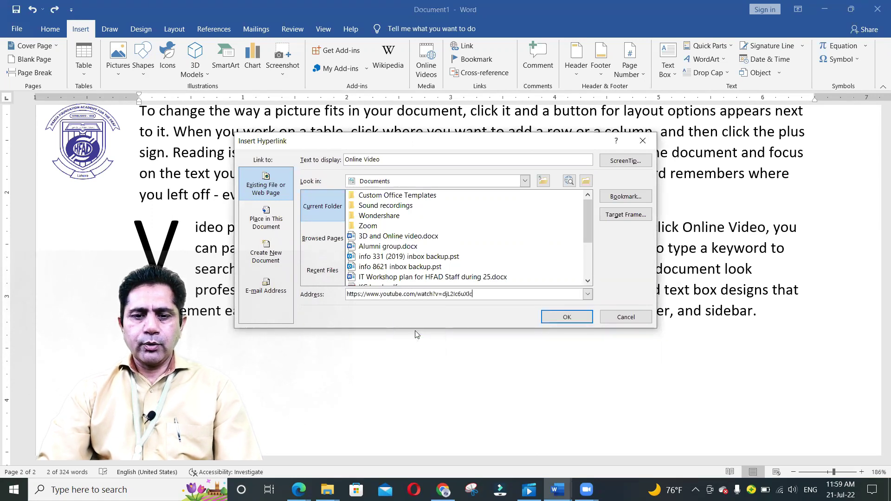
click(566, 317)
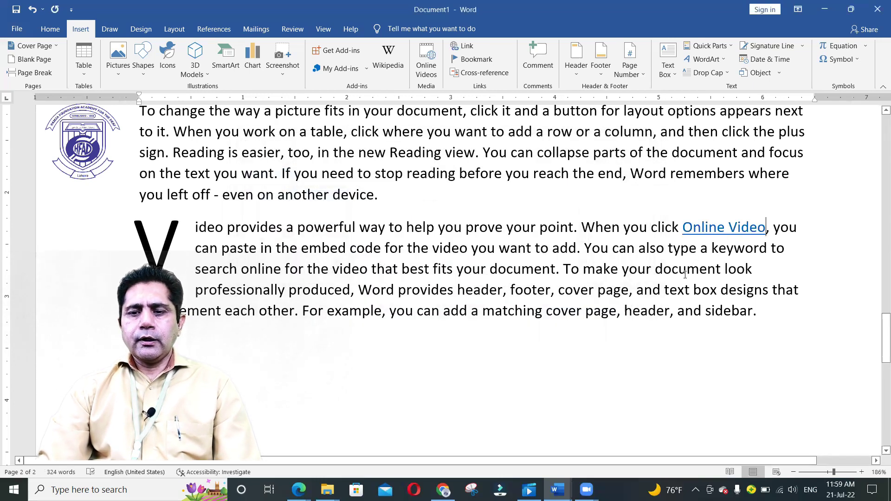
mouse_move(702, 227)
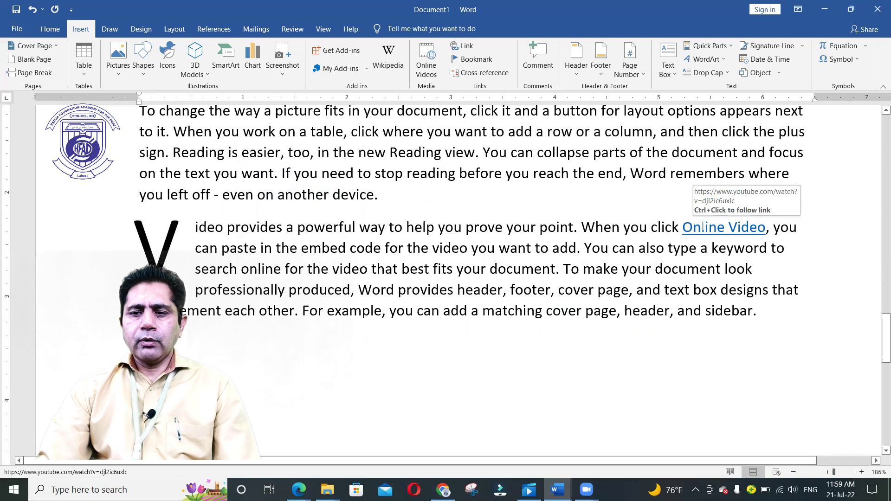